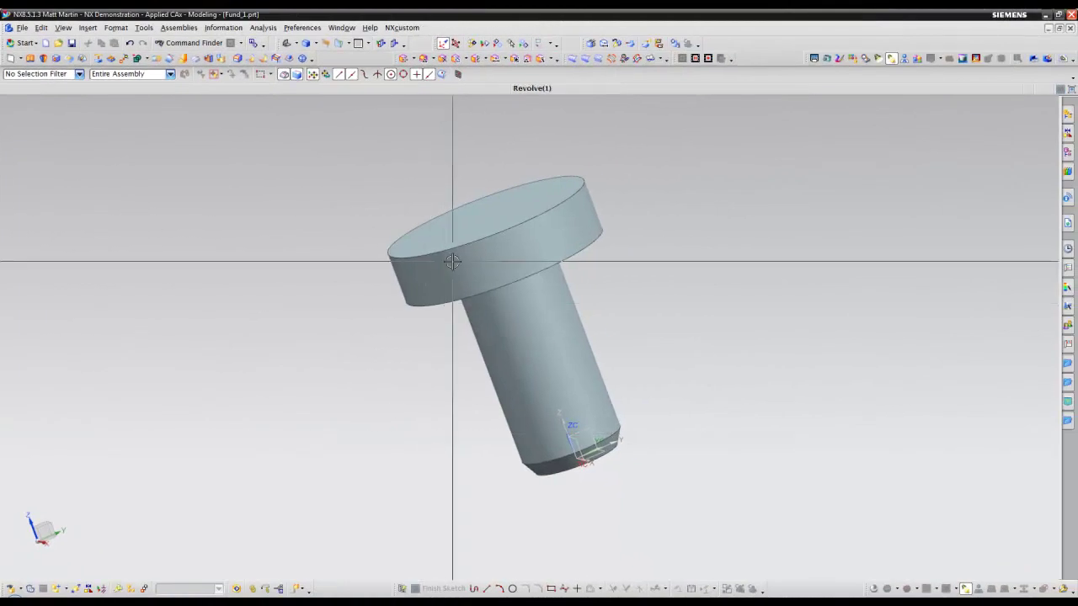
Bring up the shortcut toolbars for the revolved pin and for the empty graphics area
{"action": "left_click", "coordinate": [452, 262]}
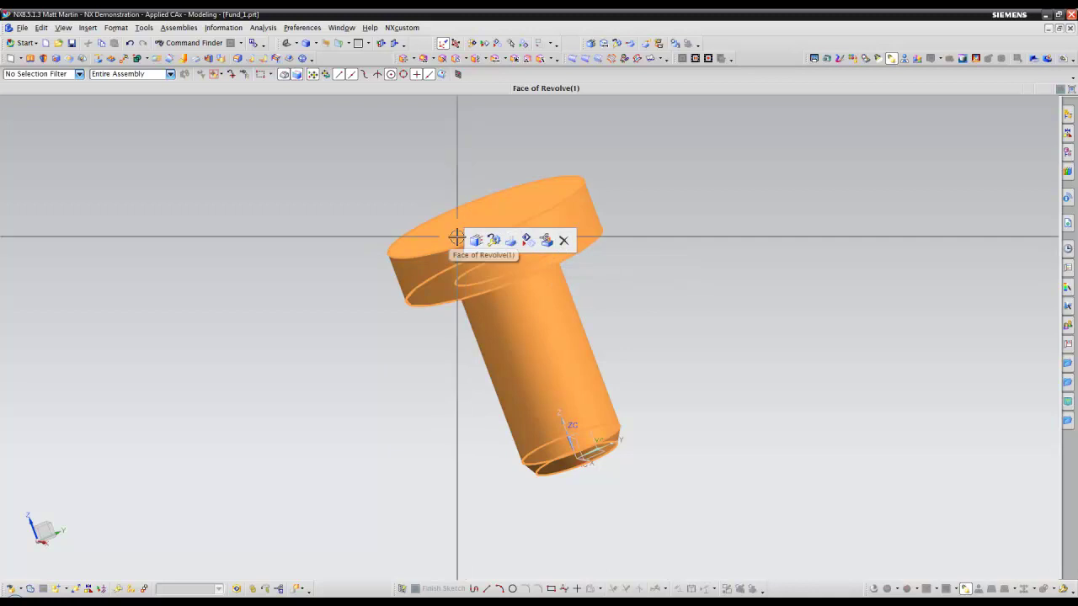
{"action": "left_click", "coordinate": [406, 202]}
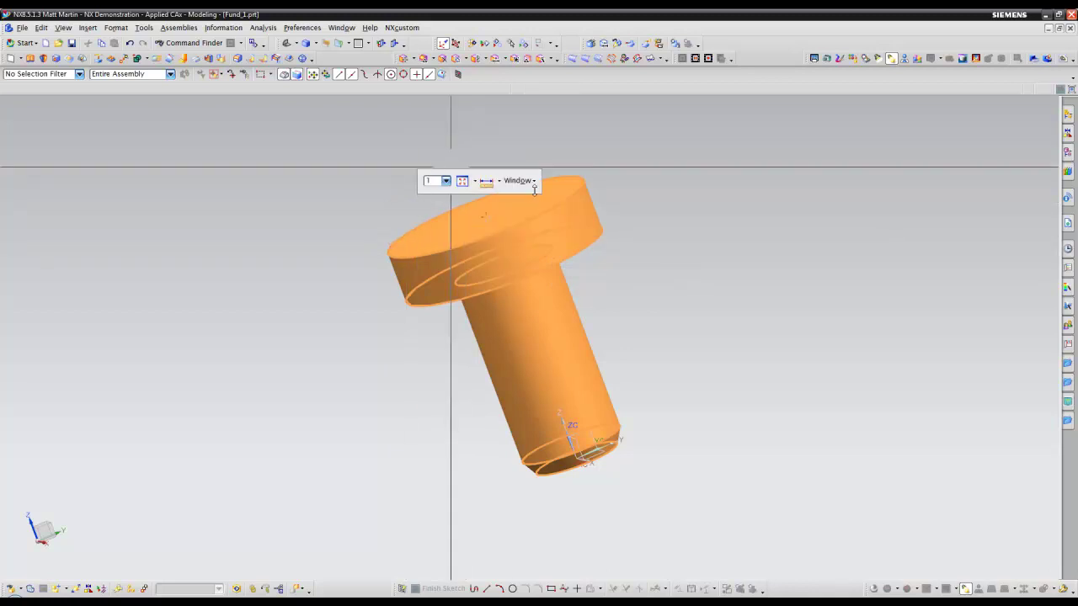
{"action": "right_click", "coordinate": [688, 272]}
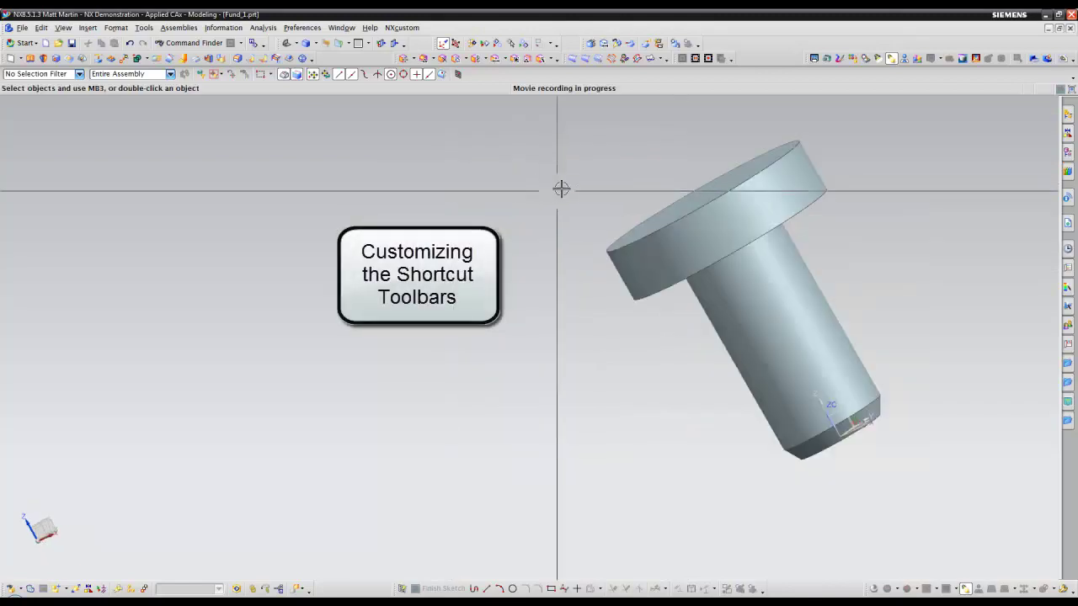
Open shortcut toolbar customization and display the toolbars for the revolve feature, the head's cylindrical face and its top edge
{"action": "right_click", "coordinate": [752, 57]}
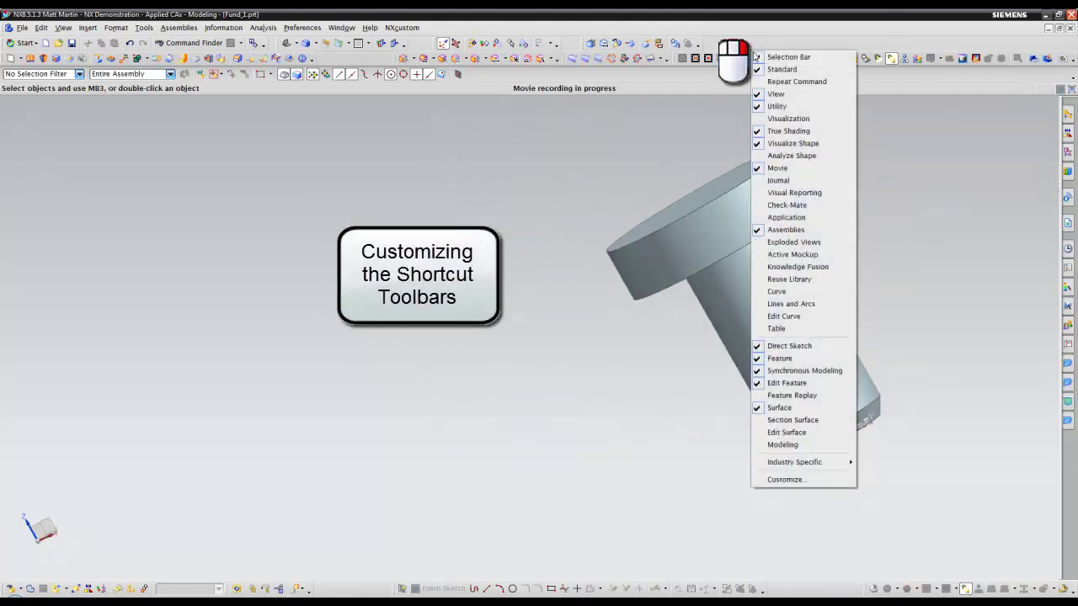
{"action": "left_click", "coordinate": [785, 479]}
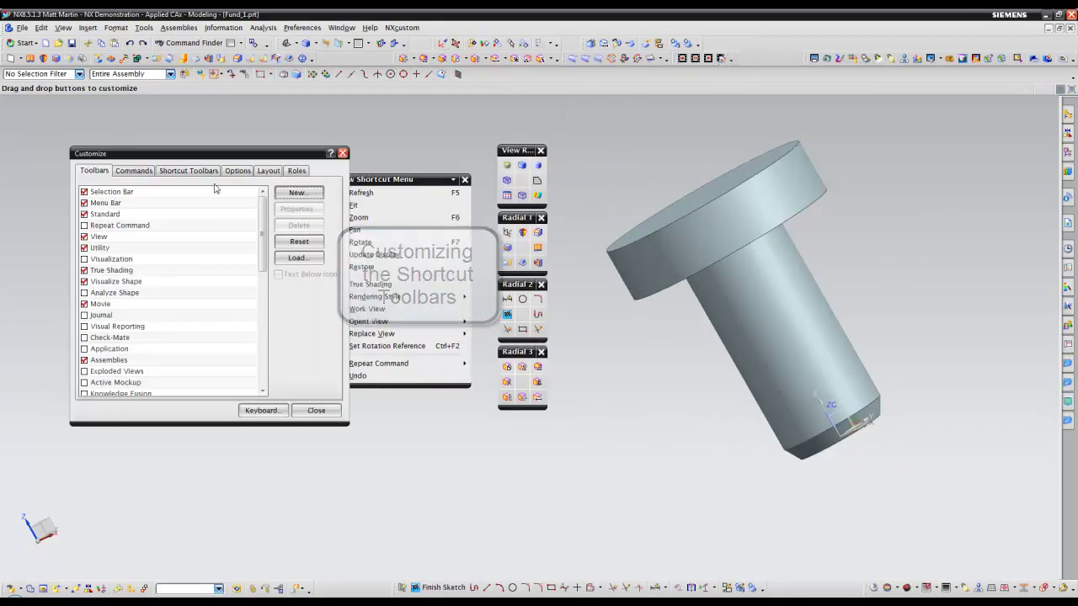
{"action": "left_click", "coordinate": [206, 173]}
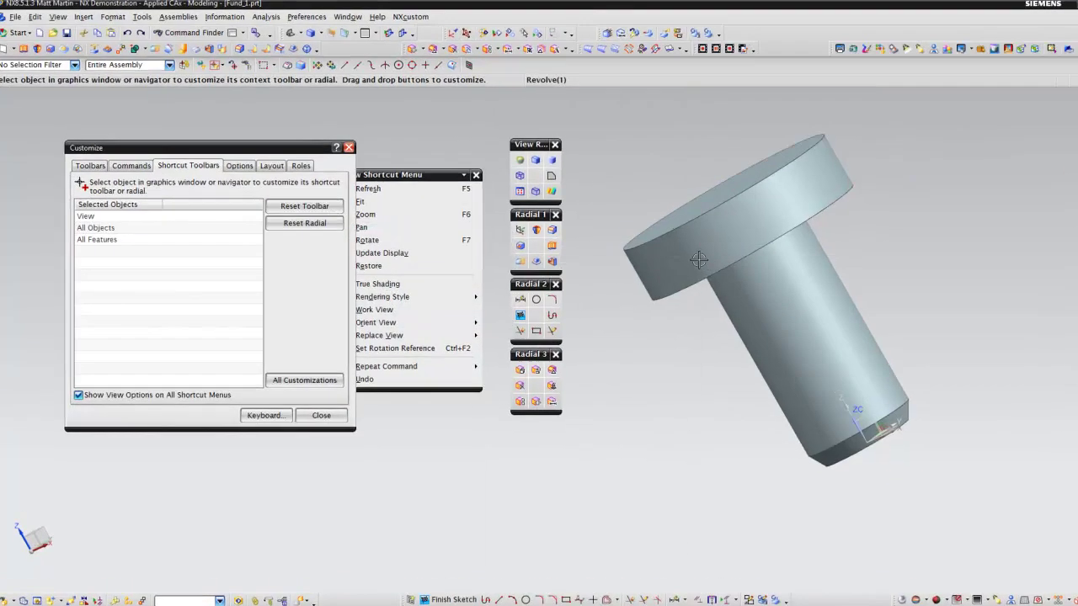
{"action": "left_click", "coordinate": [758, 272]}
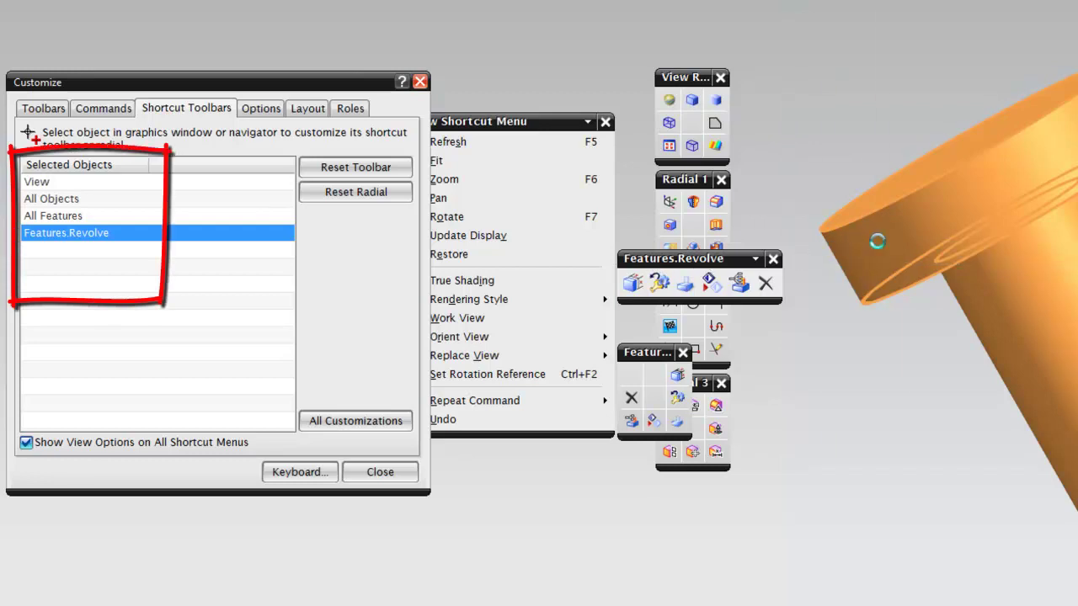
{"action": "left_click", "coordinate": [889, 242]}
{"action": "left_click", "coordinate": [958, 255]}
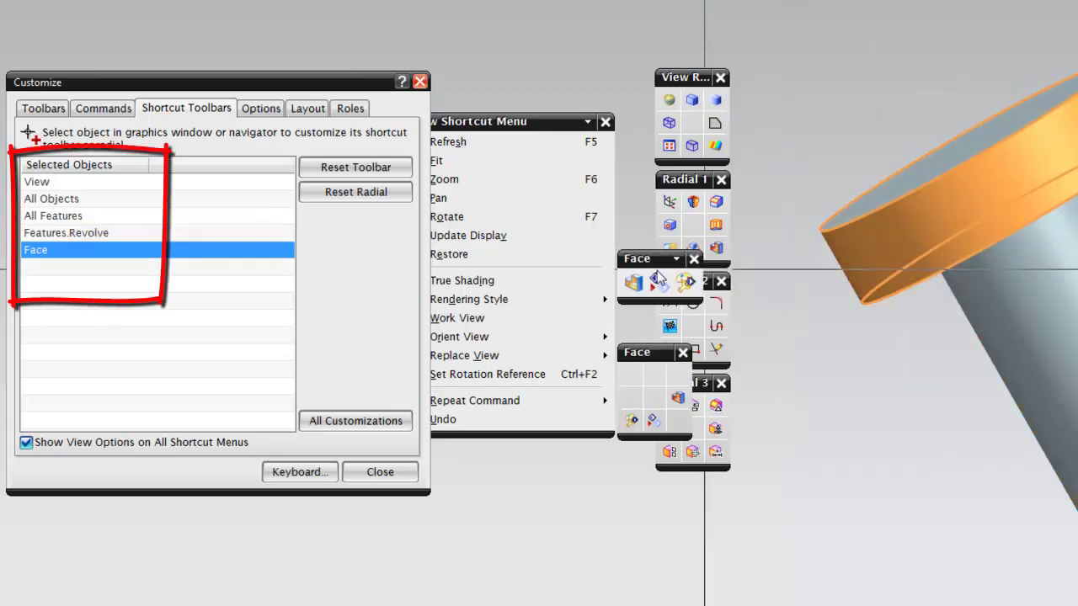
{"action": "left_click", "coordinate": [880, 217]}
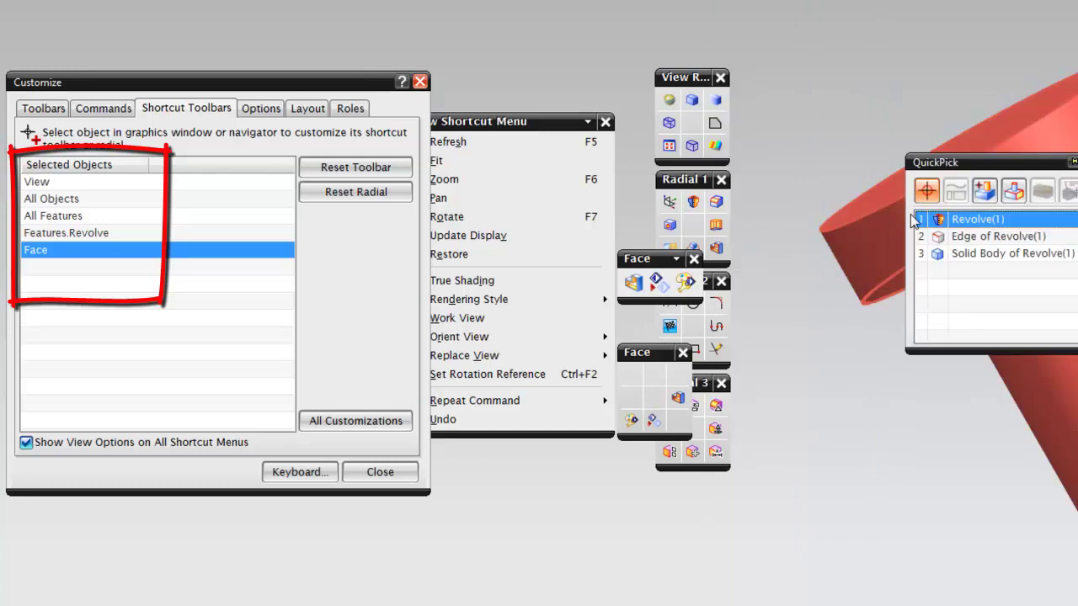
{"action": "left_click", "coordinate": [969, 237]}
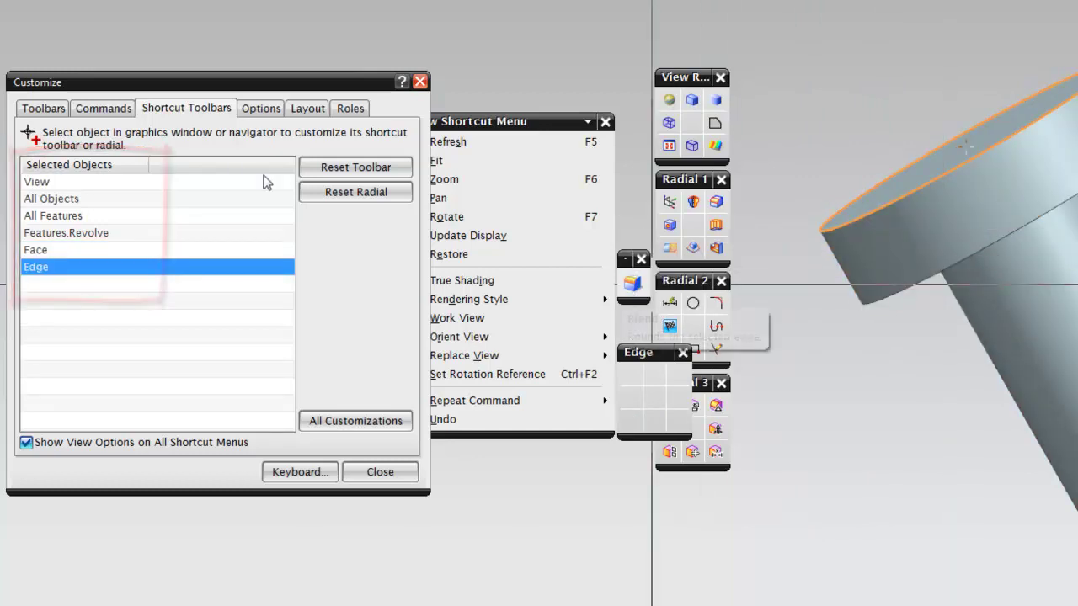
Add the Chamfer command from the Detail Feature category to the Edge shortcut toolbar
{"action": "left_click", "coordinate": [104, 110]}
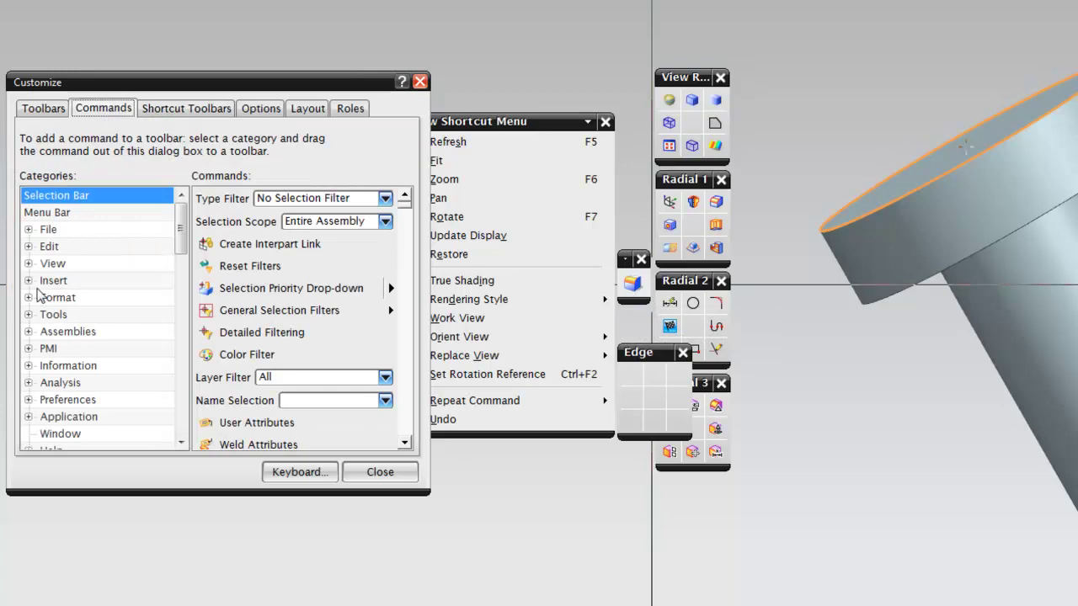
{"action": "left_click", "coordinate": [29, 281]}
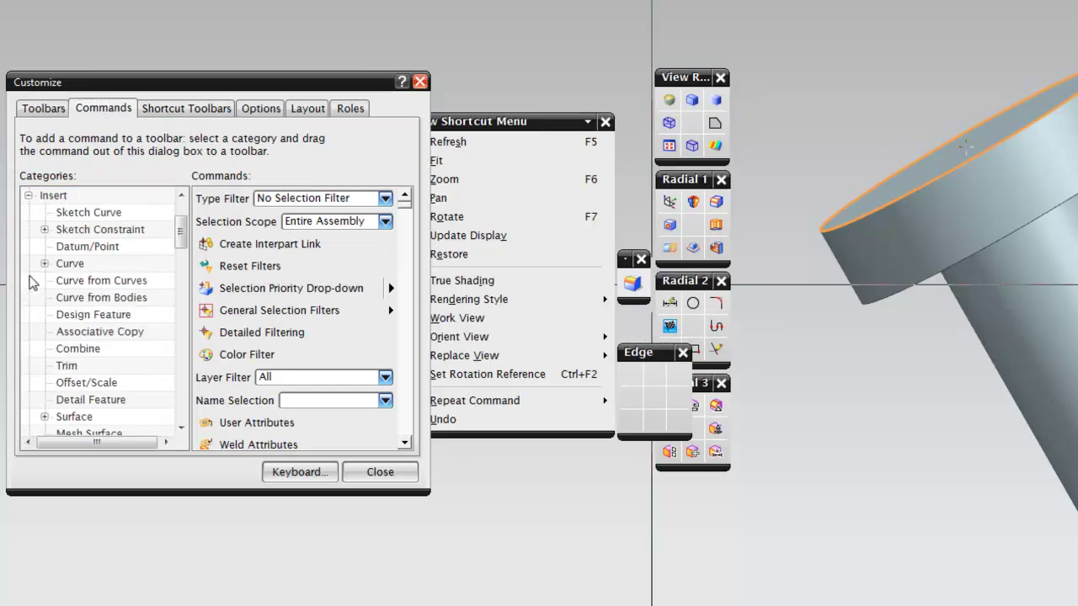
{"action": "left_click", "coordinate": [73, 400]}
{"action": "left_click_drag", "start_coordinate": [244, 397], "coordinate": [645, 289]}
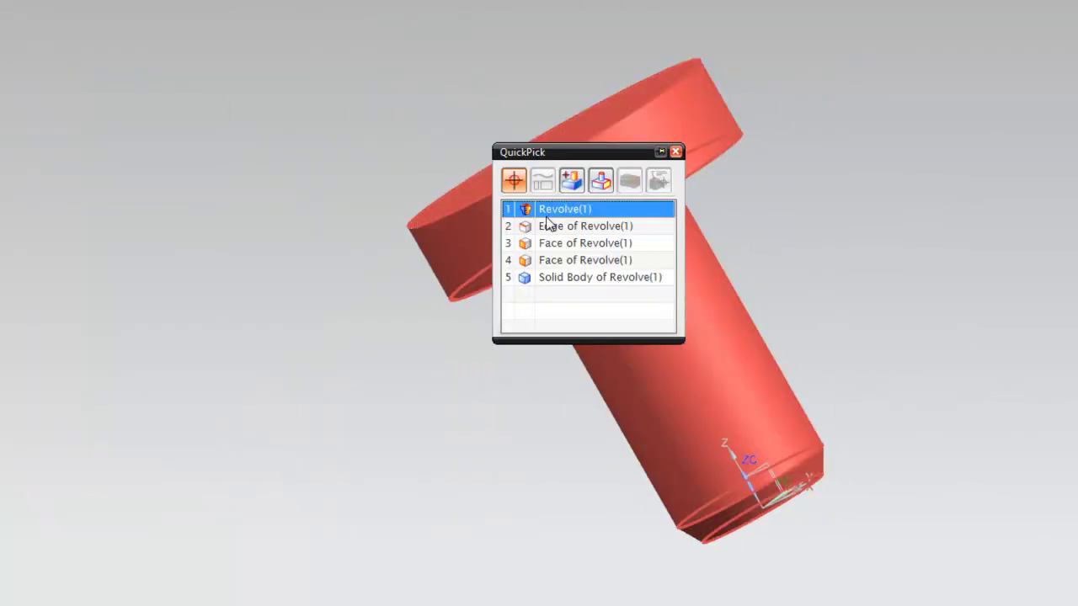
Chamfer the top circular edge of the pin's head with a symmetric 2 mm distance
{"action": "left_click", "coordinate": [547, 225]}
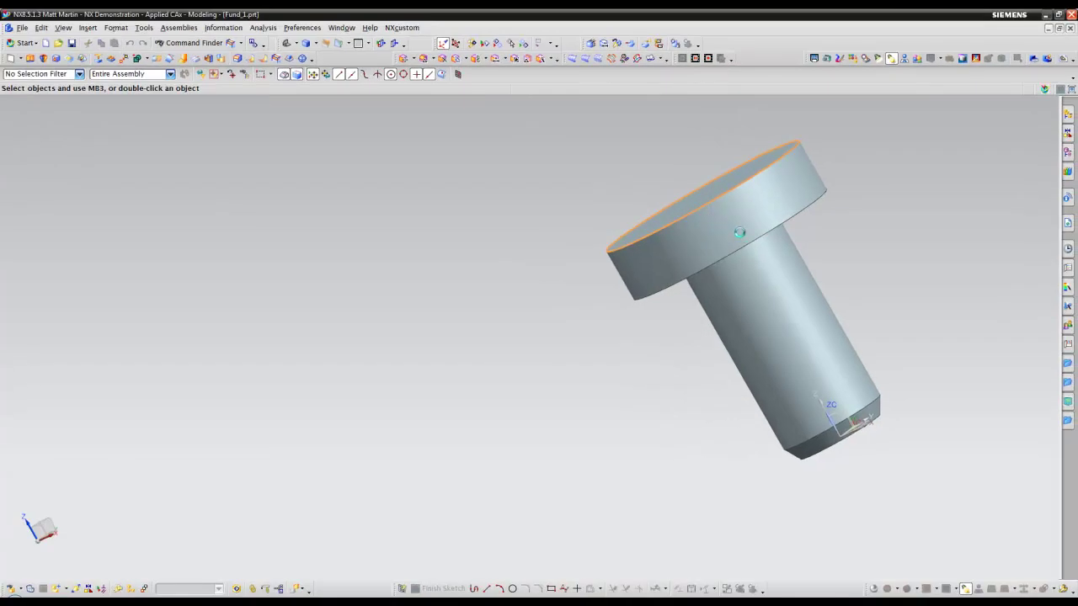
{"action": "key", "text": "c"}
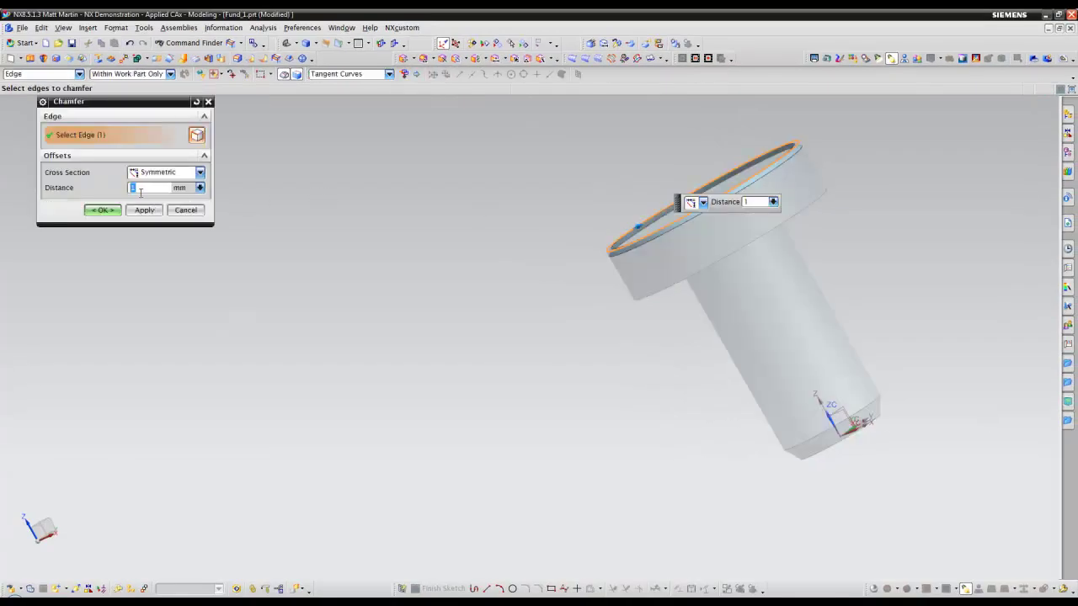
{"action": "type", "text": "2"}
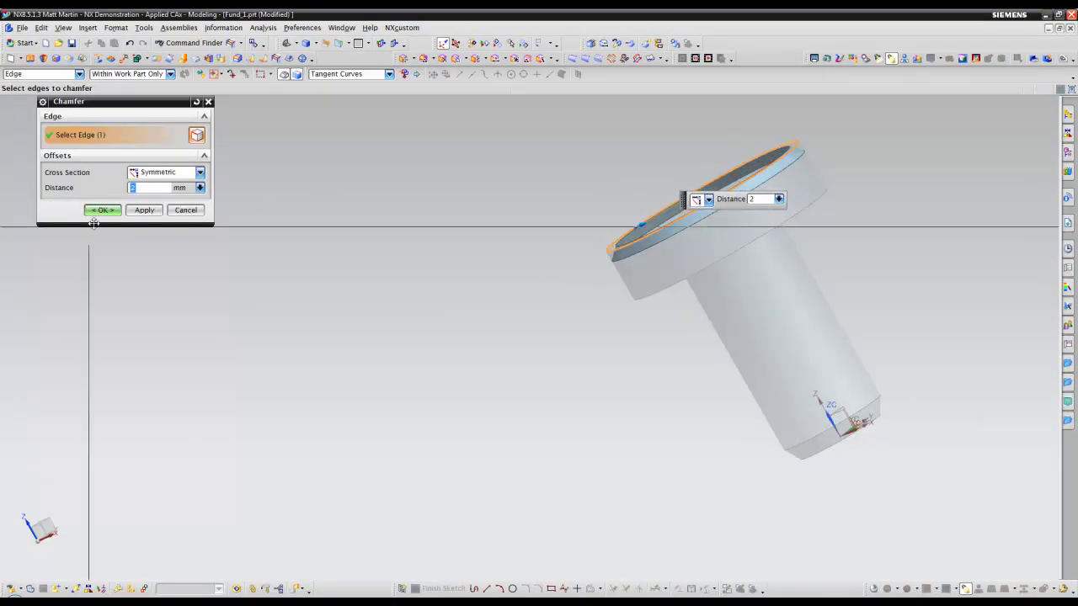
{"action": "left_click", "coordinate": [102, 211]}
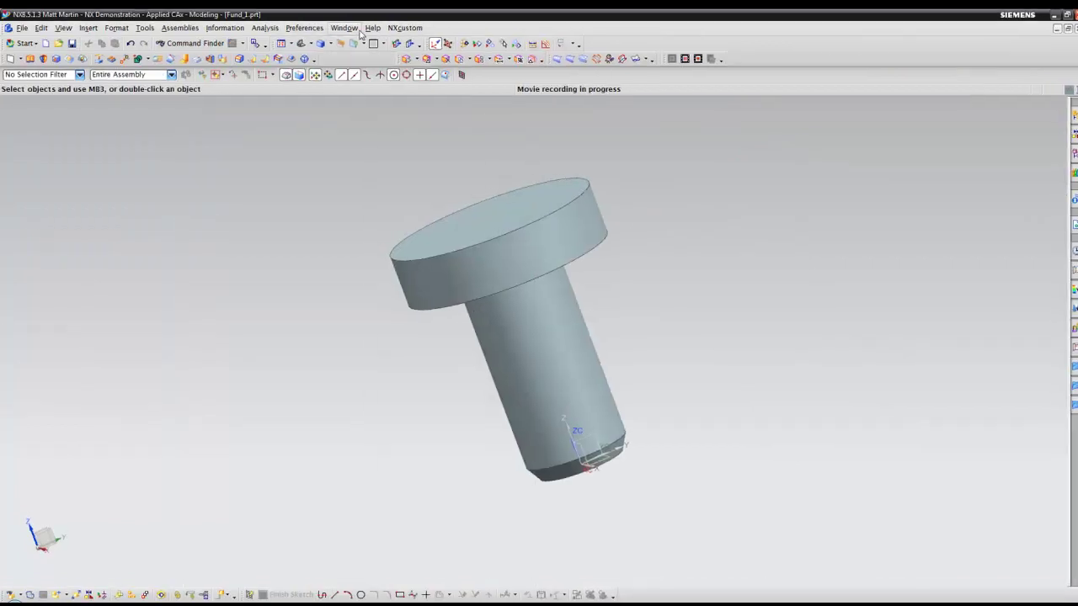
Measure the diameters of the pin's shank and head faces with Simple Diameter
{"action": "left_click", "coordinate": [268, 28]}
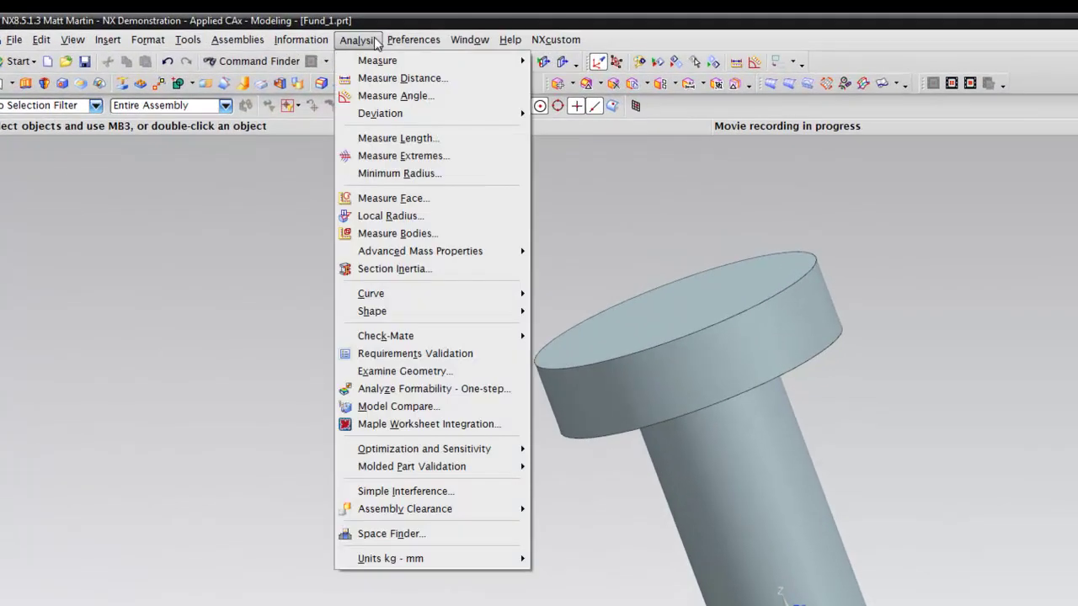
{"action": "mouse_move", "coordinate": [383, 60]}
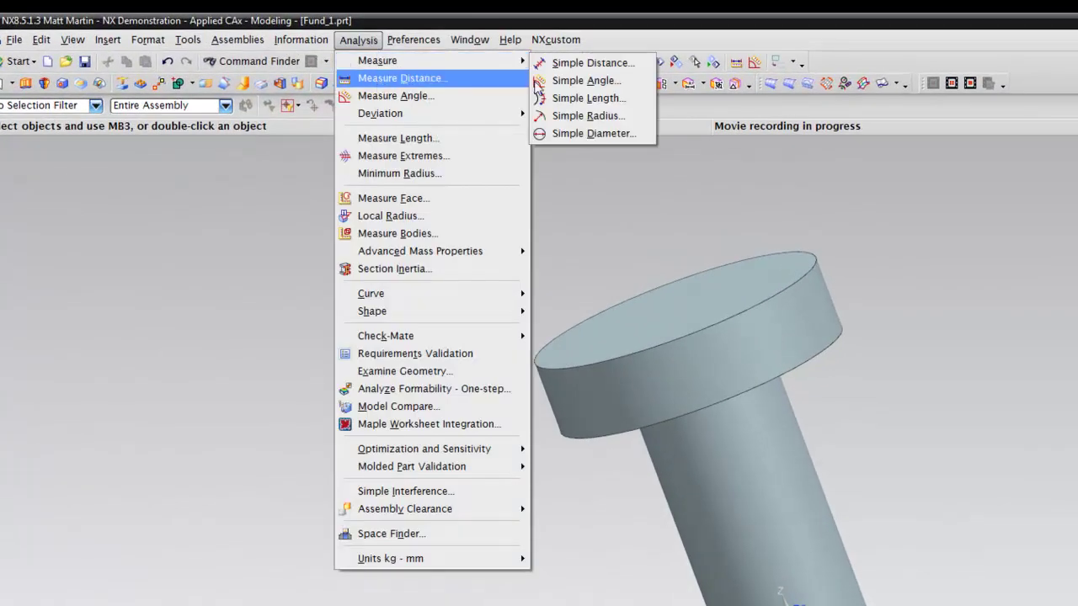
{"action": "left_click", "coordinate": [611, 137]}
{"action": "left_click", "coordinate": [594, 344]}
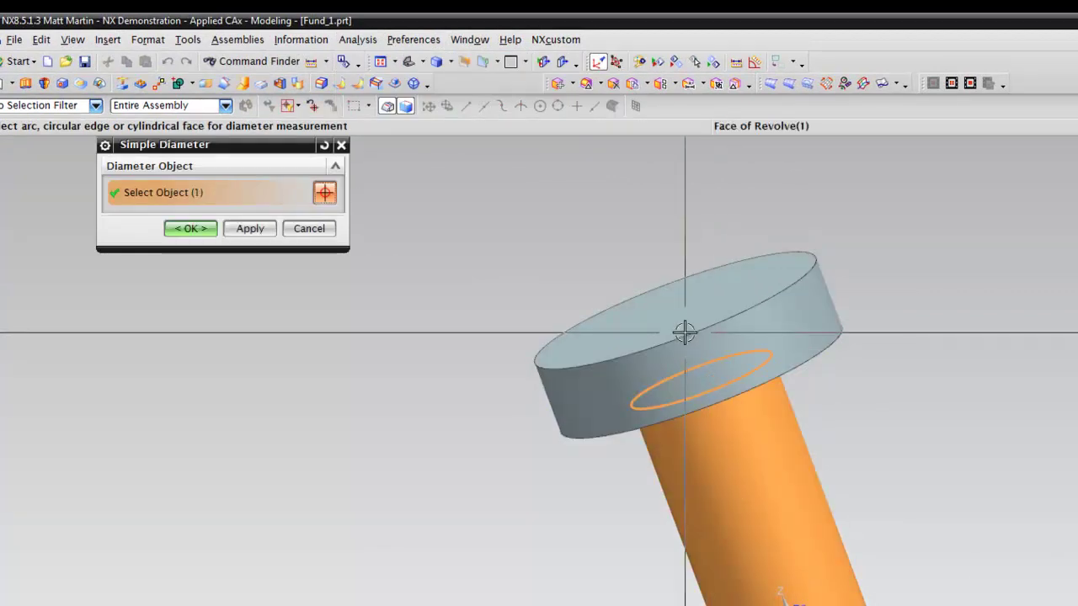
{"action": "left_click", "coordinate": [685, 331]}
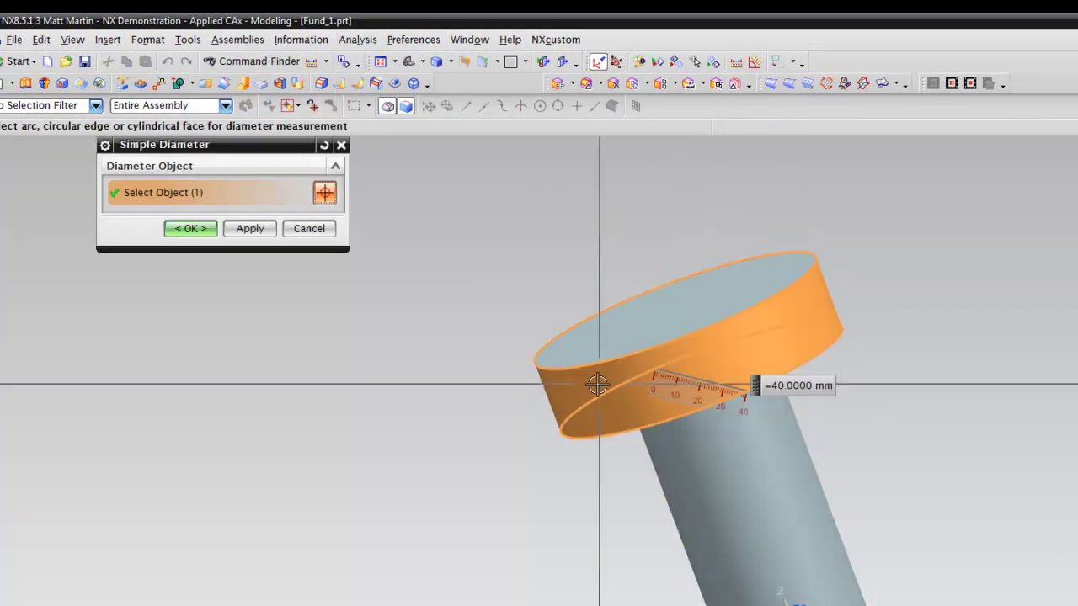
{"action": "left_click", "coordinate": [325, 230]}
Measure the distance from the center of the head's top edge to the shank's bottom end with Simple Distance
{"action": "left_click", "coordinate": [358, 39]}
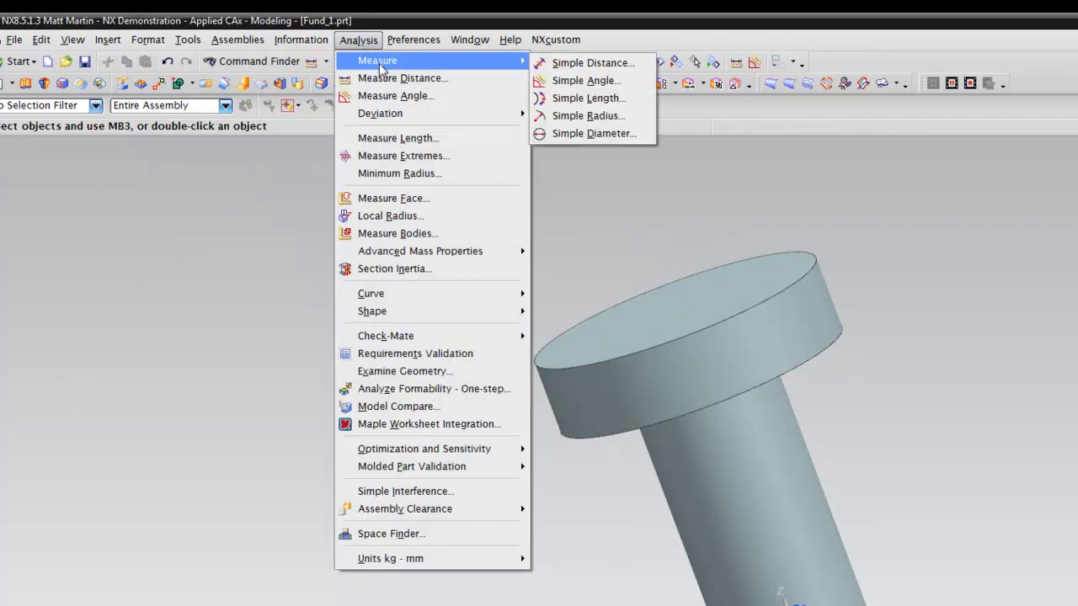
{"action": "mouse_move", "coordinate": [393, 63]}
{"action": "left_click", "coordinate": [584, 68]}
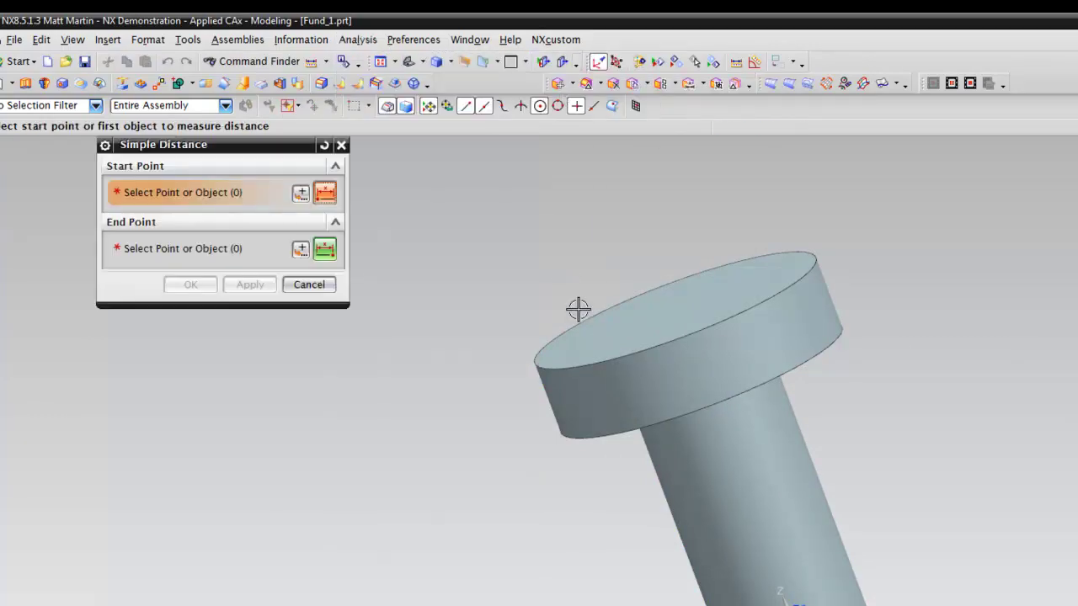
{"action": "left_click", "coordinate": [572, 349]}
{"action": "middle_click_drag", "start_coordinate": [573, 349], "coordinate": [621, 598]}
{"action": "left_click", "coordinate": [758, 581]}
{"action": "middle_click_drag", "start_coordinate": [578, 565], "coordinate": [602, 454]}
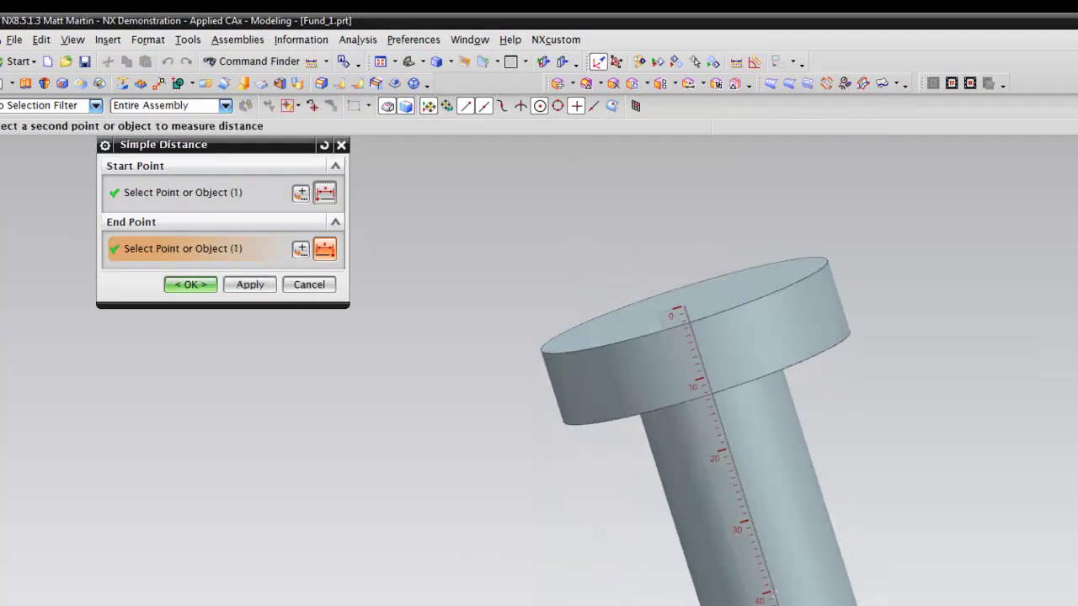
{"action": "left_click", "coordinate": [191, 285]}
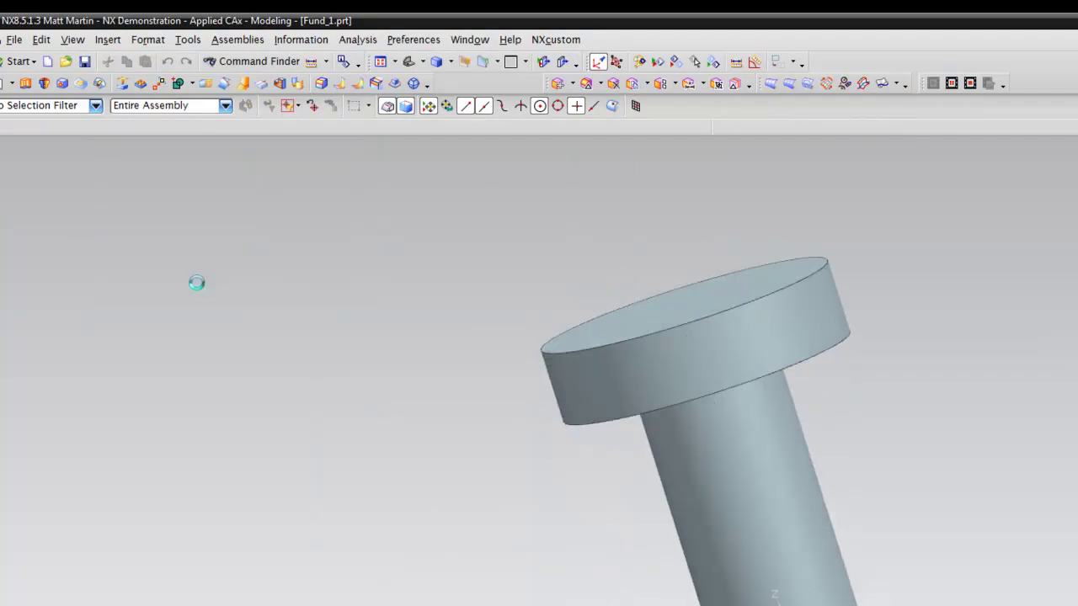
Measure the radius of the head's cylindrical face with Simple Radius
{"action": "left_click", "coordinate": [358, 40]}
{"action": "mouse_move", "coordinate": [400, 68]}
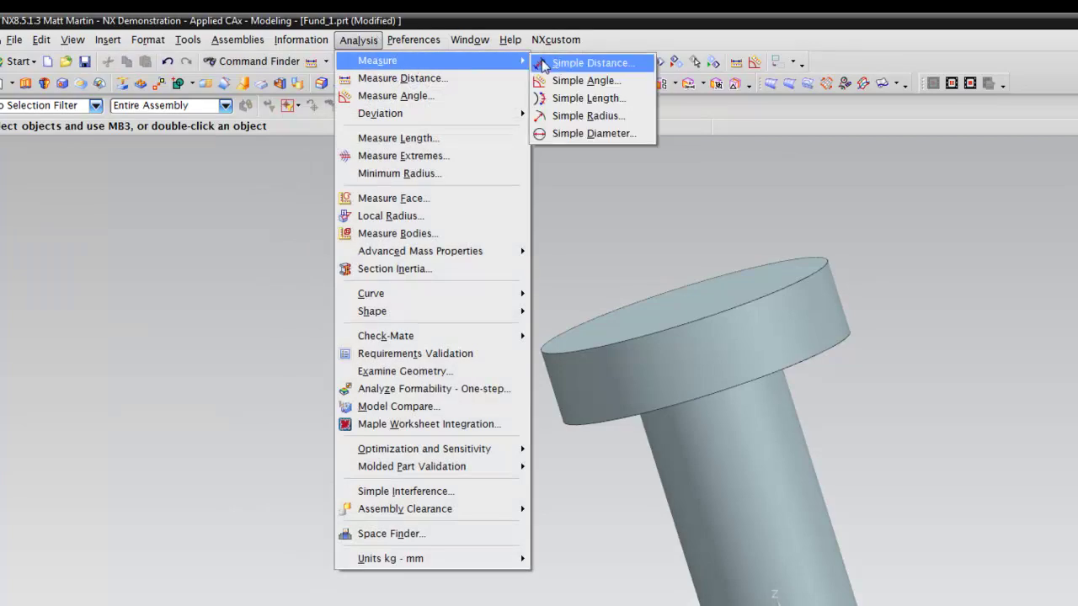
{"action": "left_click", "coordinate": [595, 117]}
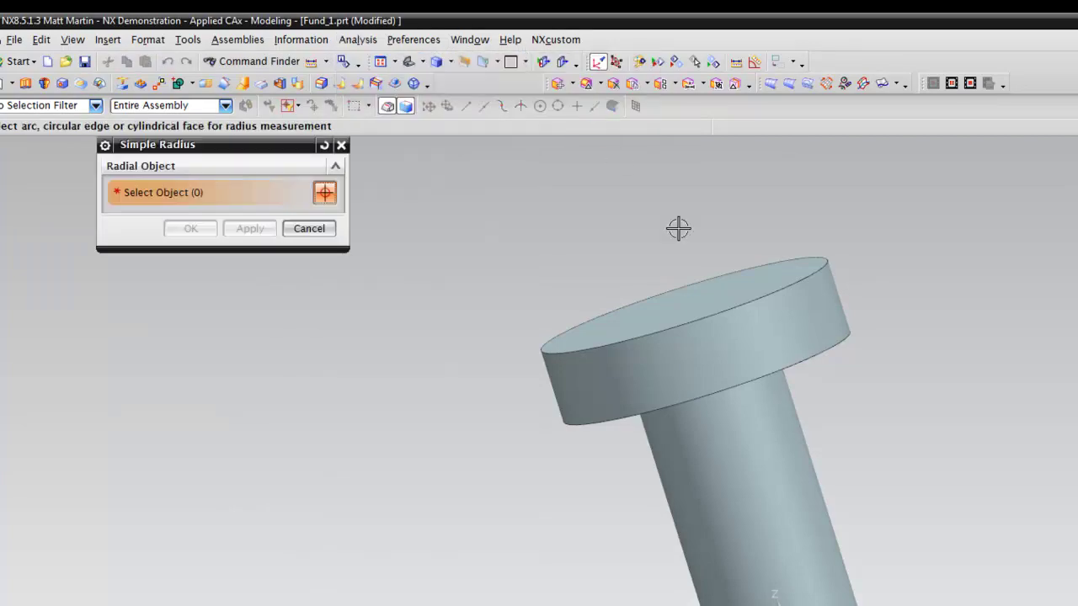
{"action": "left_click", "coordinate": [818, 318]}
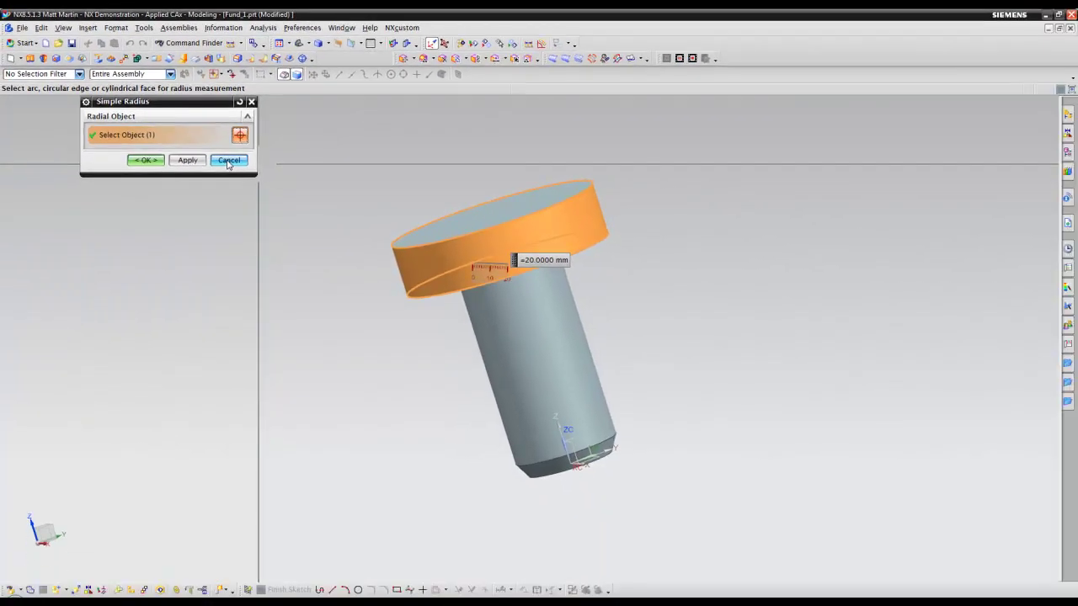
{"action": "left_click", "coordinate": [228, 160]}
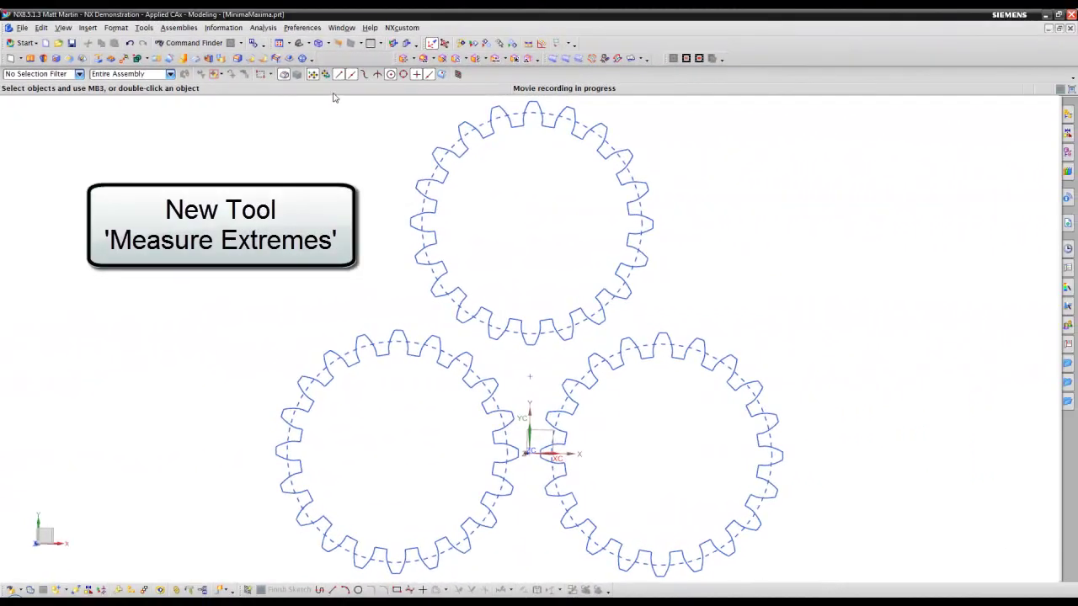
Start a Measure Extremes 2D Bounding Radius measurement and select the innermost tooth tip arc on each of the three gears
{"action": "left_click", "coordinate": [266, 28]}
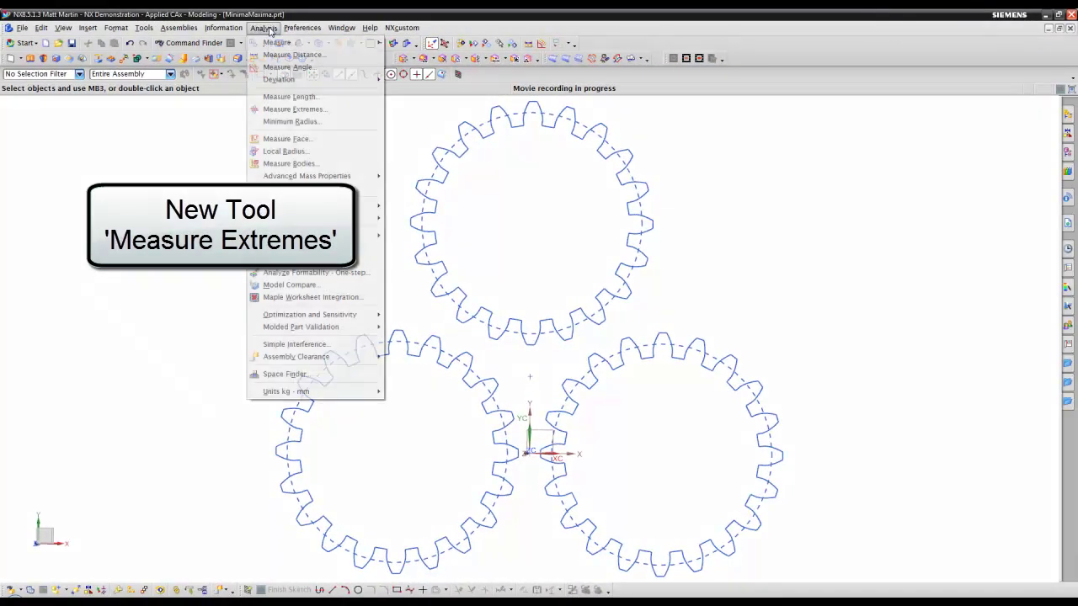
{"action": "left_click", "coordinate": [279, 107]}
{"action": "left_click", "coordinate": [168, 132]}
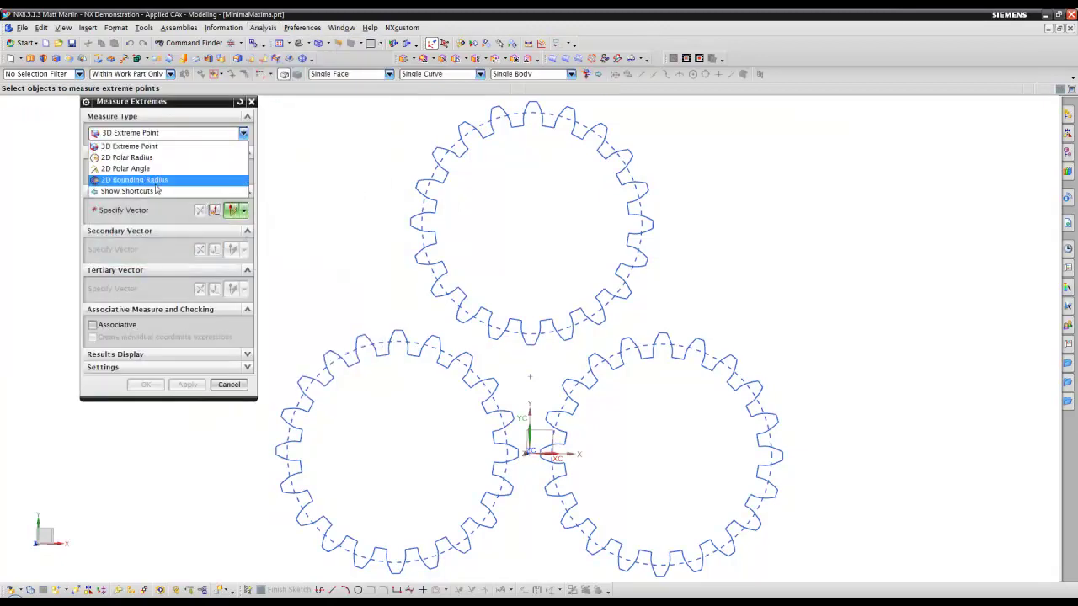
{"action": "left_click", "coordinate": [141, 180]}
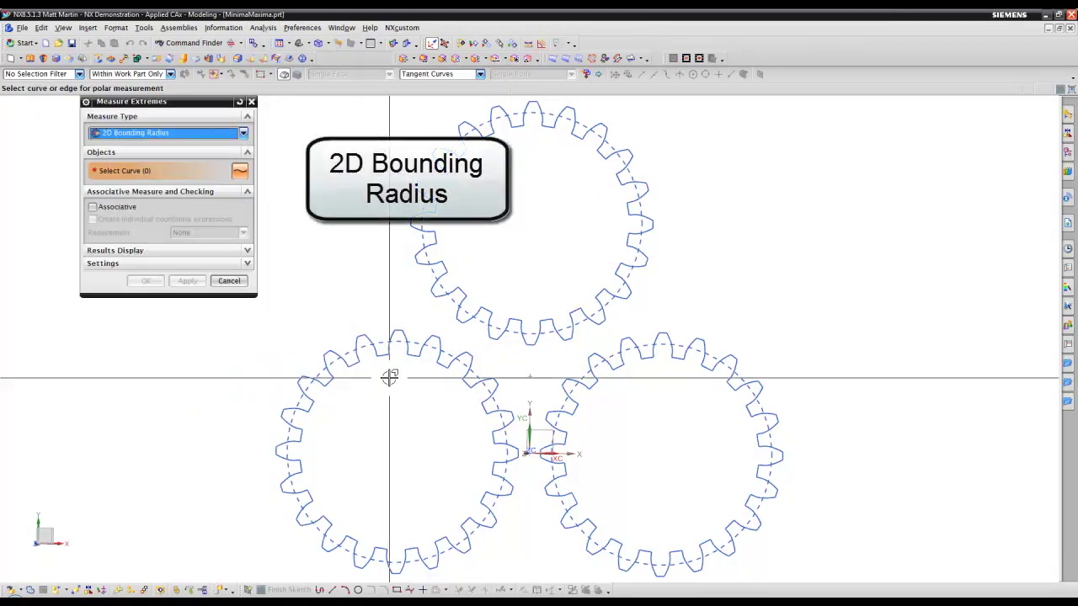
{"action": "scroll", "coordinate": [476, 378], "scroll_direction": "up", "scroll_amount": 5}
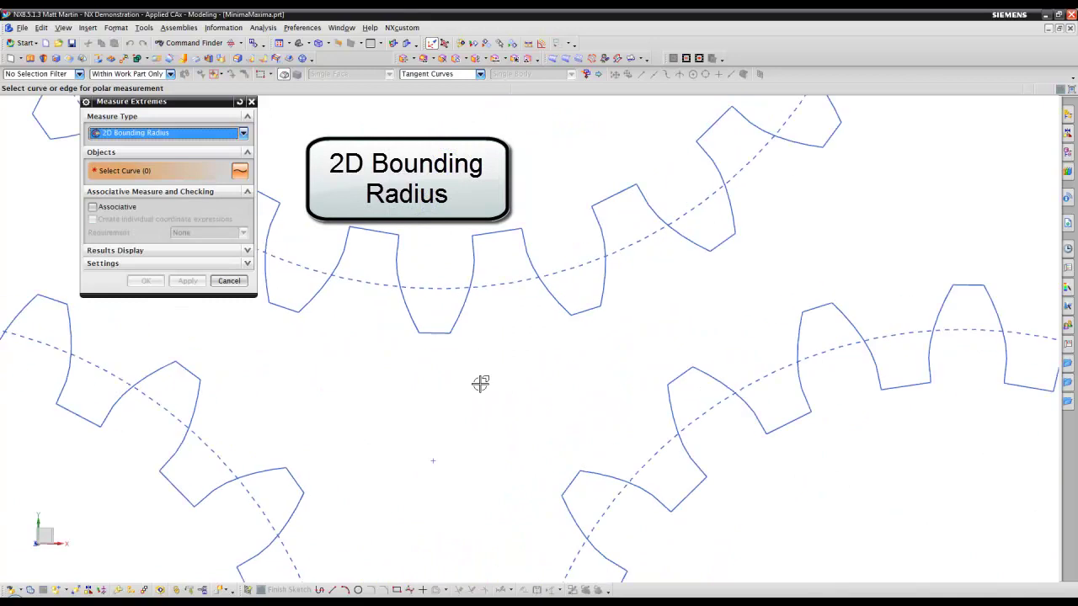
{"action": "left_click", "coordinate": [489, 301]}
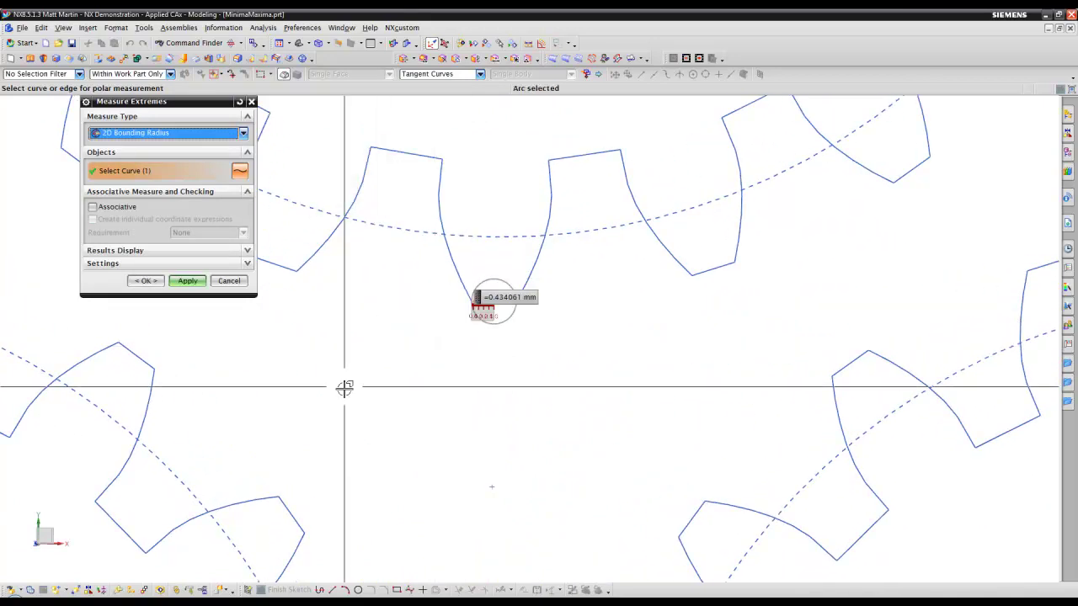
{"action": "left_click", "coordinate": [292, 509]}
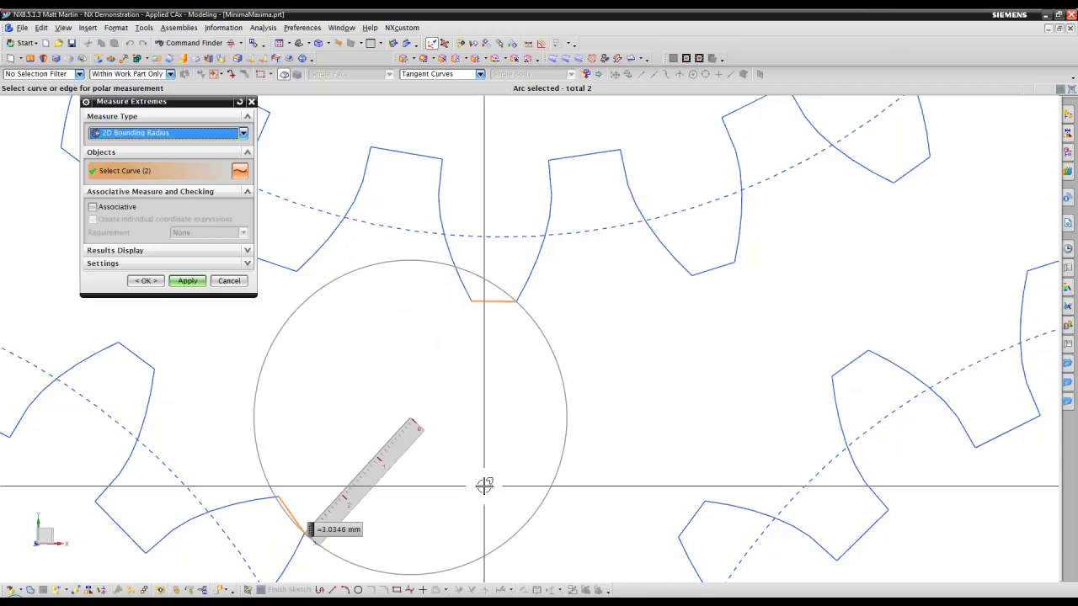
{"action": "scroll", "coordinate": [618, 447], "scroll_direction": "down", "scroll_amount": 2}
{"action": "left_click", "coordinate": [660, 406]}
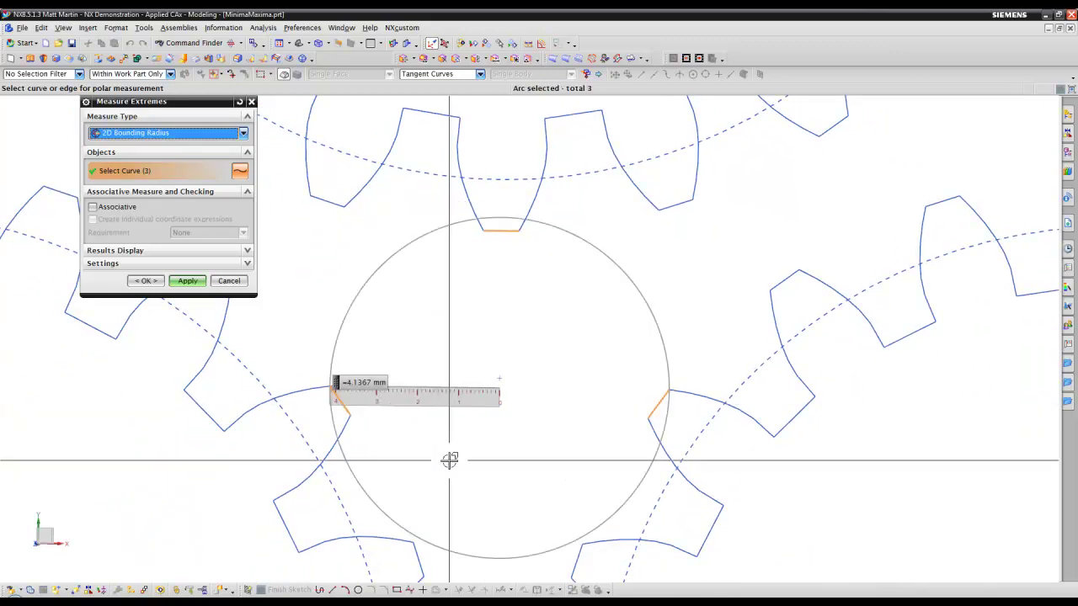
Add the outer tooth tip arcs of the lower-left gear and the upper gear to the bounding radius selection
{"action": "scroll", "coordinate": [447, 458], "scroll_direction": "down", "scroll_amount": 3}
{"action": "scroll", "coordinate": [311, 376], "scroll_direction": "up", "scroll_amount": 3}
{"action": "scroll", "coordinate": [354, 370], "scroll_direction": "up", "scroll_amount": 1}
{"action": "left_click", "coordinate": [377, 368]}
{"action": "scroll", "coordinate": [329, 424], "scroll_direction": "down", "scroll_amount": 2}
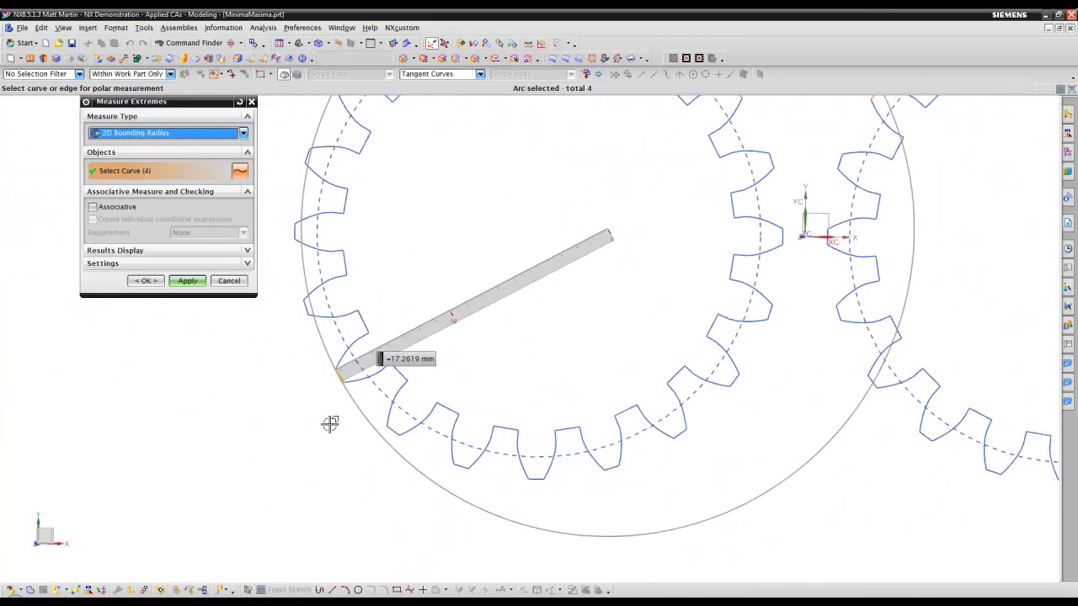
{"action": "scroll", "coordinate": [397, 423], "scroll_direction": "down", "scroll_amount": 3}
{"action": "scroll", "coordinate": [614, 236], "scroll_direction": "up", "scroll_amount": 3}
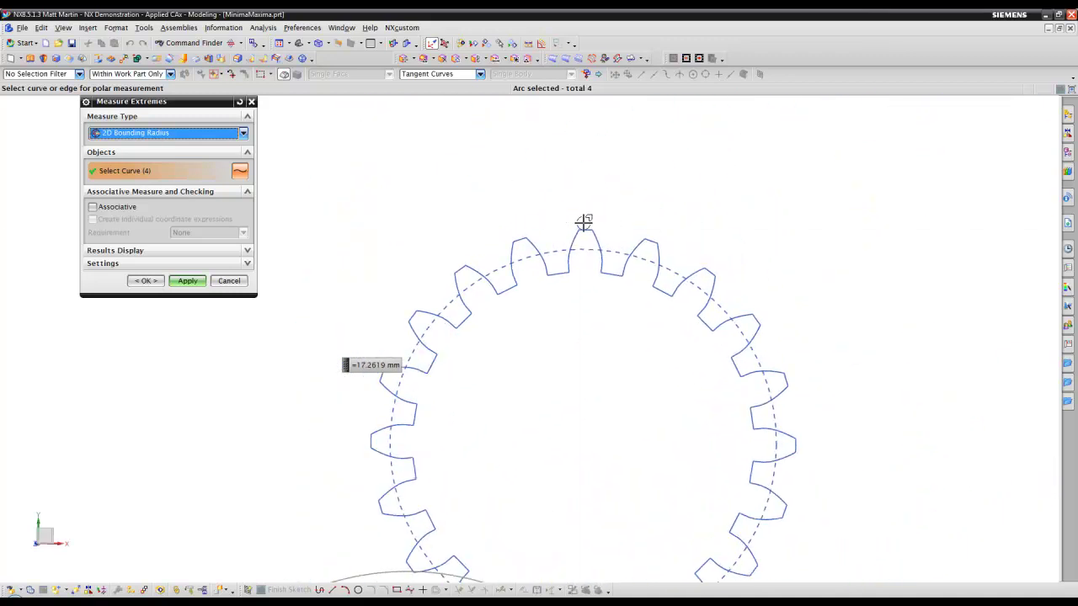
{"action": "left_click", "coordinate": [584, 227]}
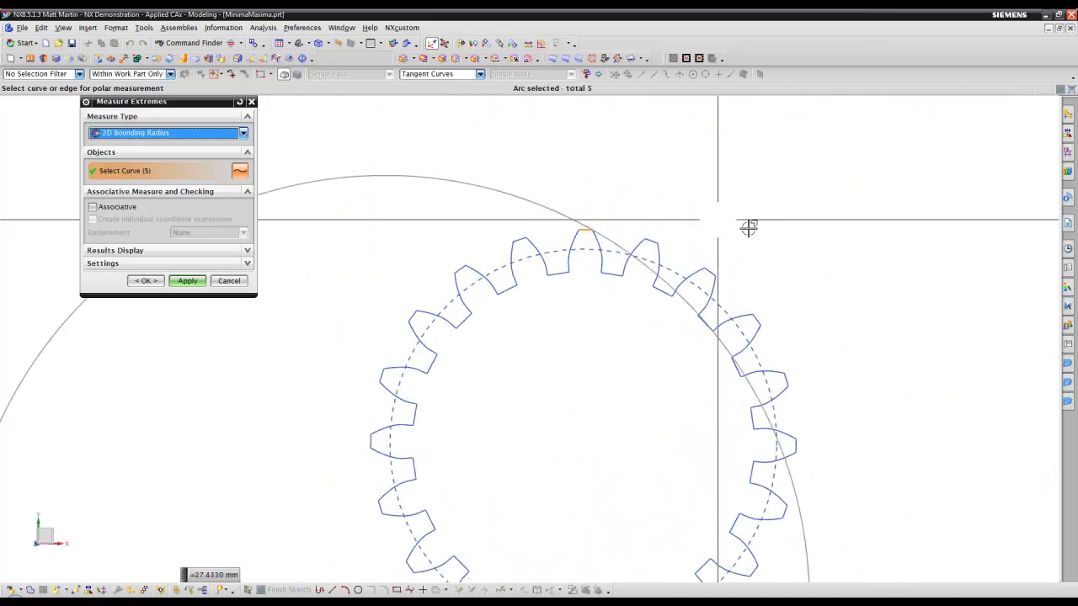
Add two neighboring outer tooth tip arcs of the lower-right gear to the bounding radius selection and fit all gears in view
{"action": "scroll", "coordinate": [795, 245], "scroll_direction": "down", "scroll_amount": 3}
{"action": "scroll", "coordinate": [861, 430], "scroll_direction": "up", "scroll_amount": 1}
{"action": "scroll", "coordinate": [861, 429], "scroll_direction": "up", "scroll_amount": 4}
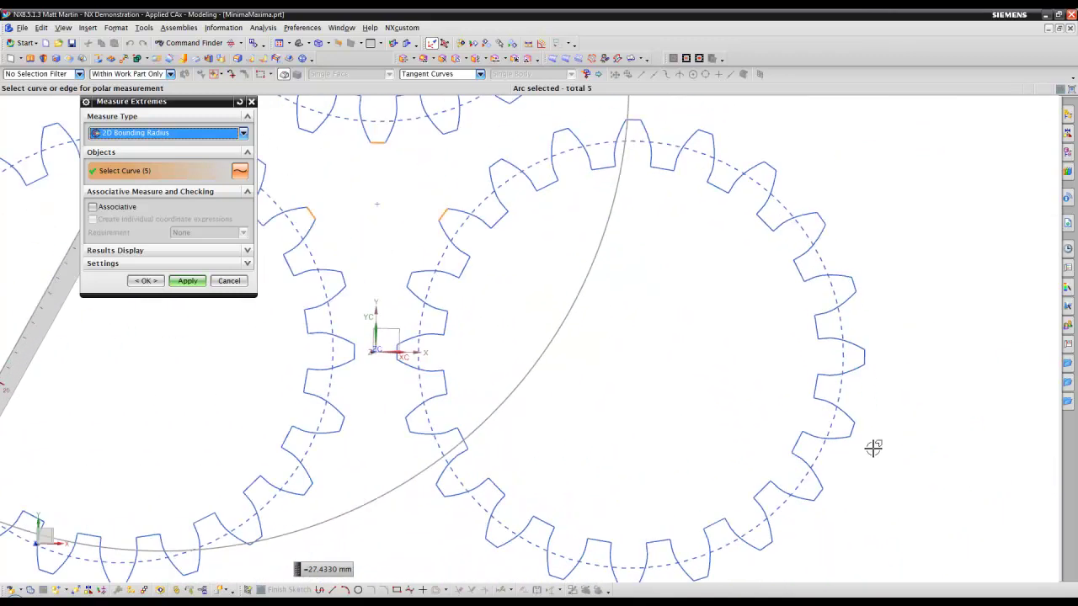
{"action": "left_click", "coordinate": [847, 426]}
{"action": "scroll", "coordinate": [935, 479], "scroll_direction": "down", "scroll_amount": 4}
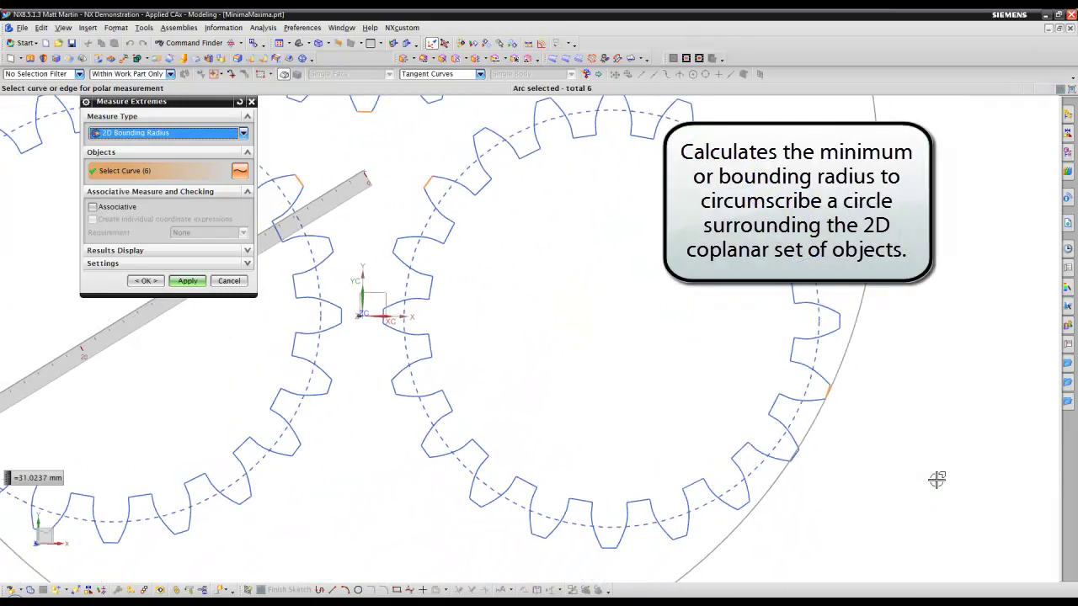
{"action": "scroll", "coordinate": [838, 433], "scroll_direction": "up", "scroll_amount": 5}
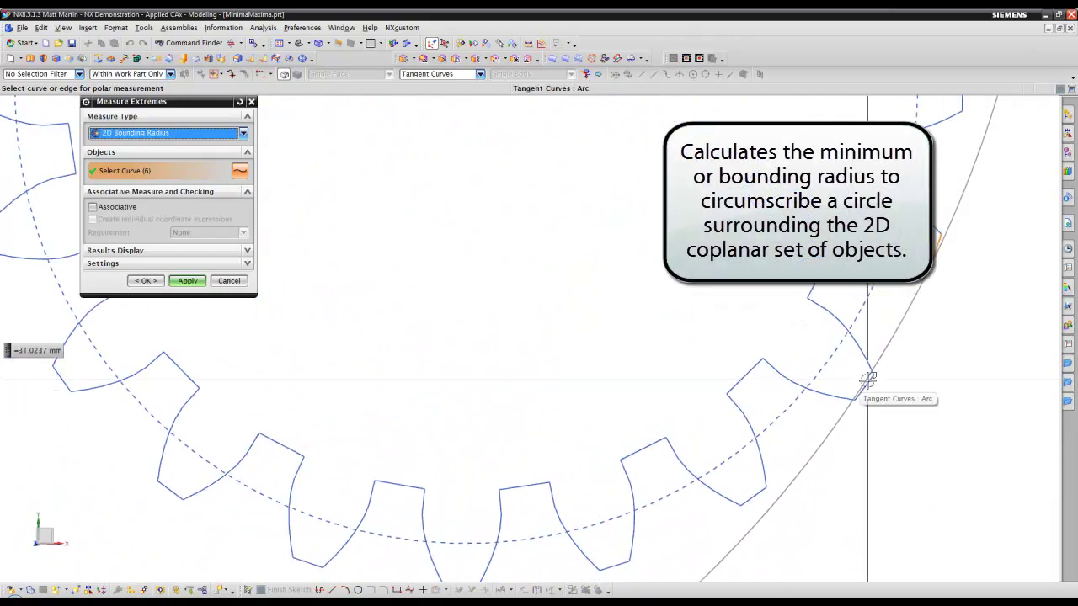
{"action": "left_click", "coordinate": [937, 379]}
{"action": "scroll", "coordinate": [831, 481], "scroll_direction": "down", "scroll_amount": 4}
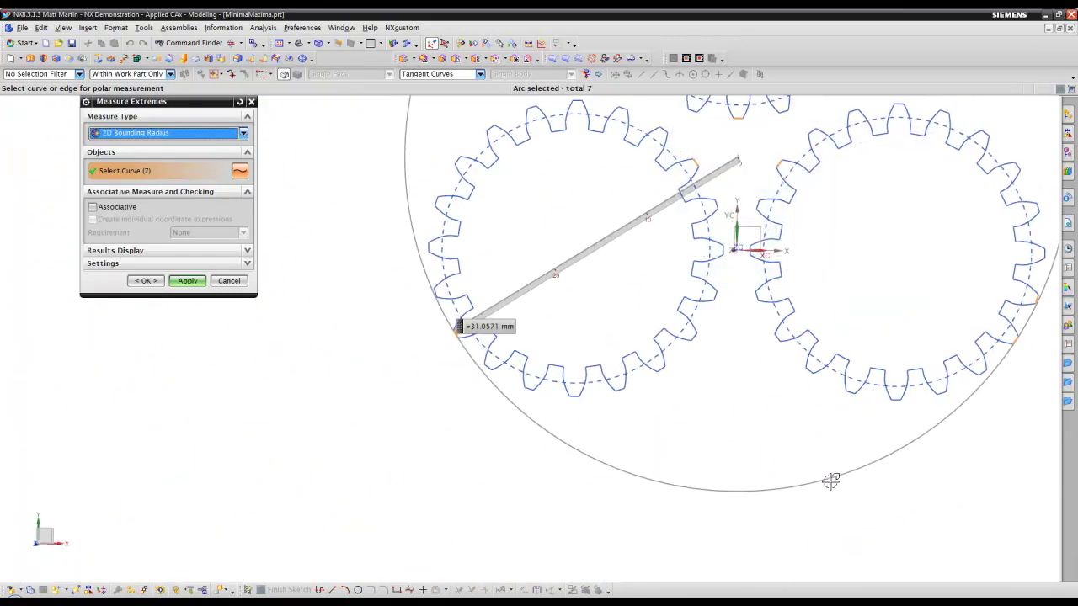
{"action": "middle_click_drag", "start_coordinate": [832, 481], "coordinate": [842, 325], "text": "shift"}
{"action": "key", "text": "ctrl+f"}
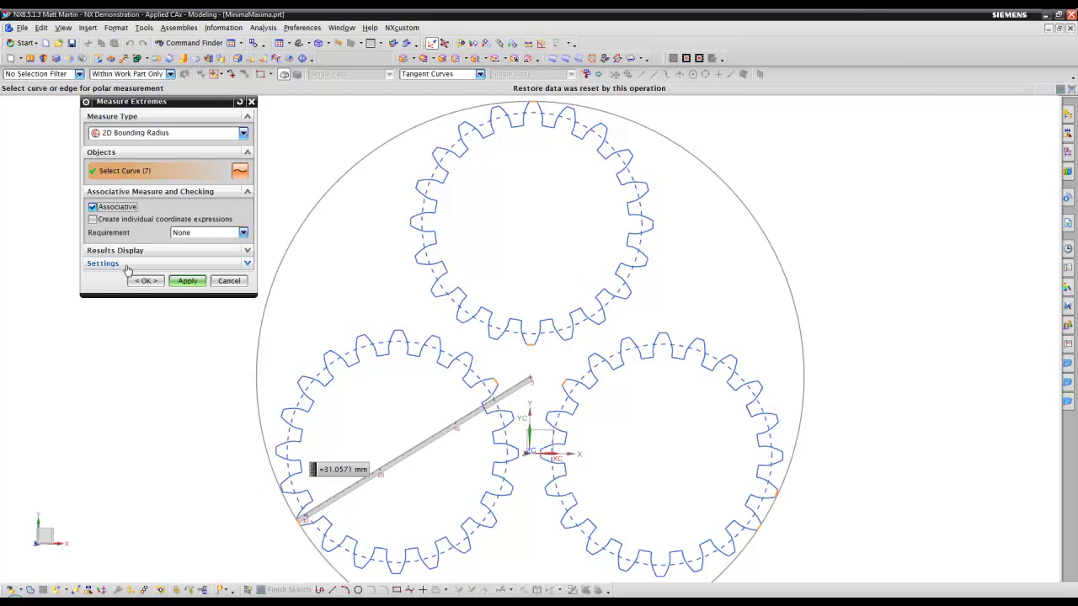
Open the definition of a new ad hoc requirement for the bounding radius measurement
{"action": "left_click", "coordinate": [207, 233]}
{"action": "left_click", "coordinate": [204, 254]}
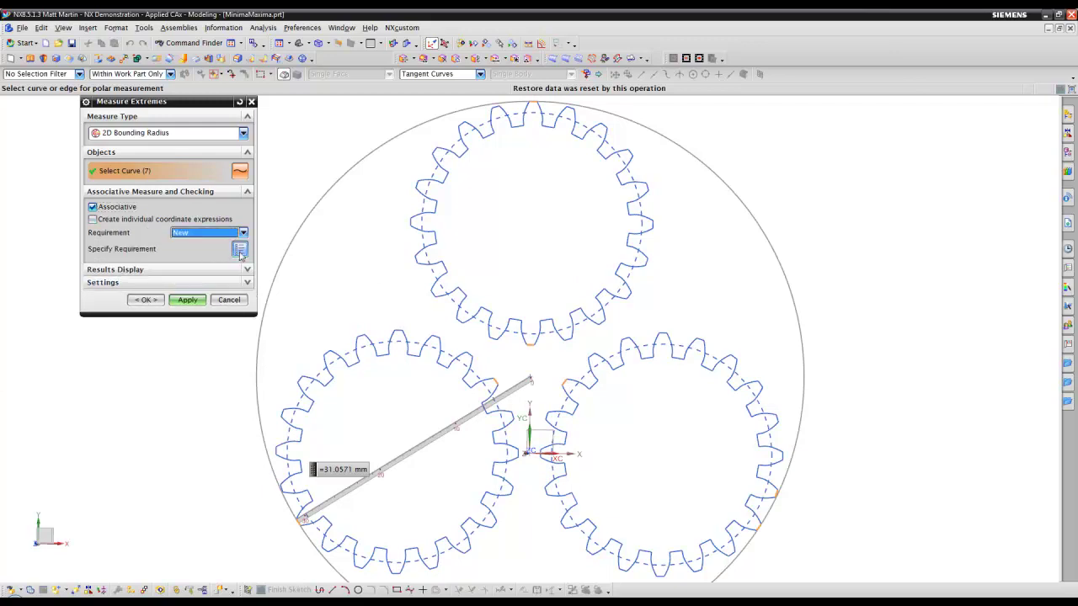
{"action": "left_click", "coordinate": [240, 250]}
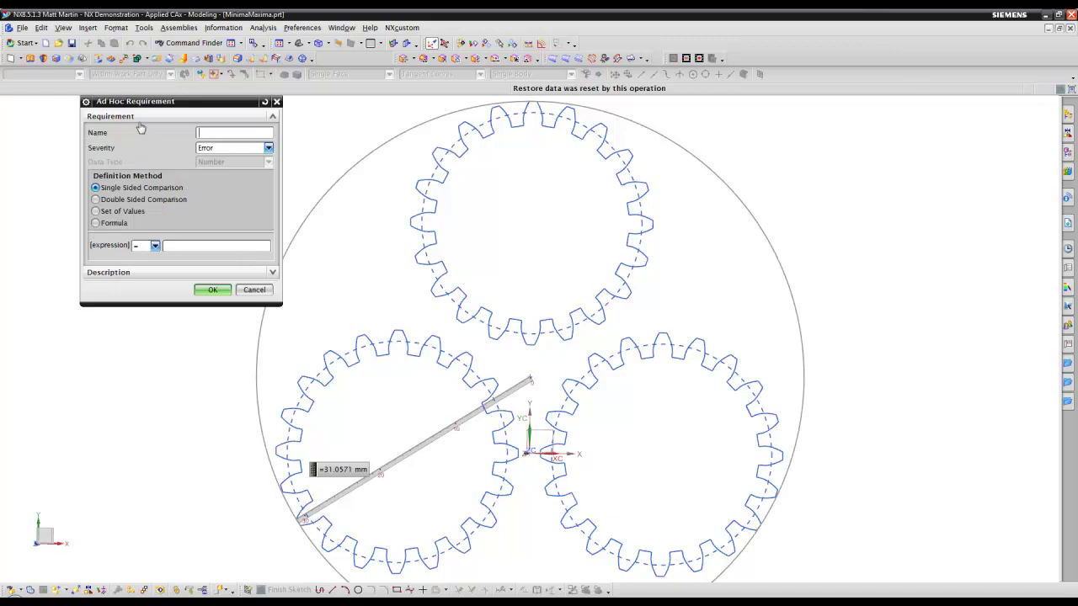
{"action": "left_click", "coordinate": [213, 291]}
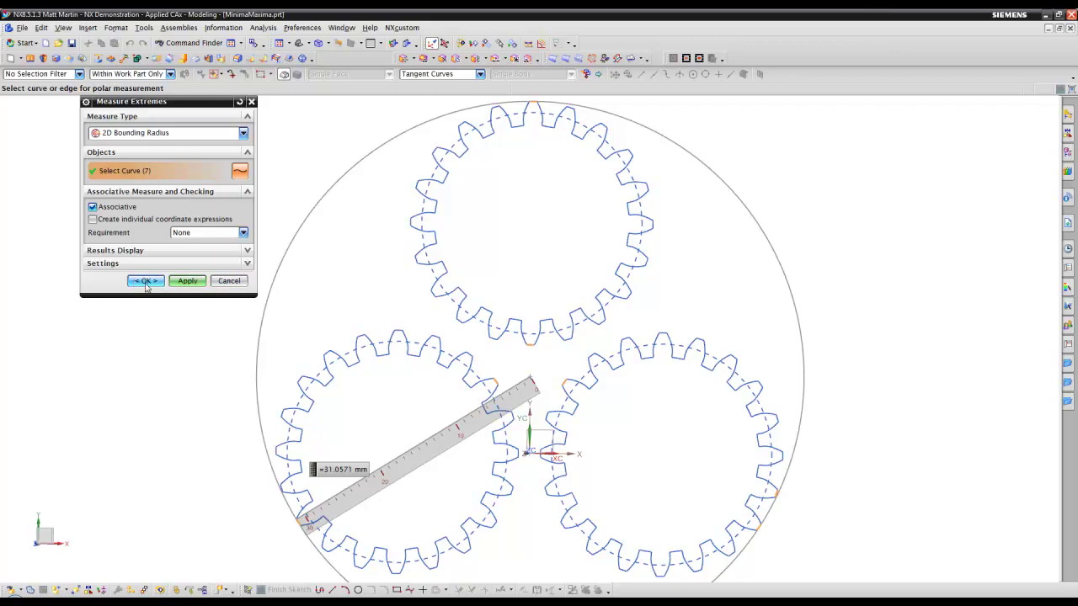
Create the 2D bounding radius of the gear set as an associative measurement
{"action": "left_click", "coordinate": [117, 207]}
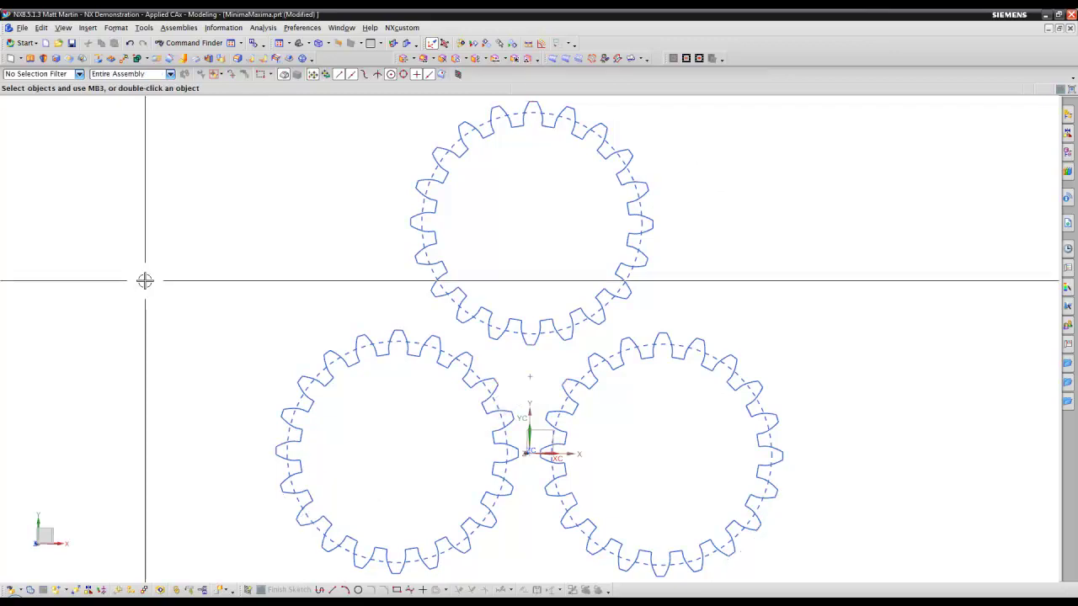
{"action": "left_click", "coordinate": [698, 59]}
{"action": "key", "text": "Return"}
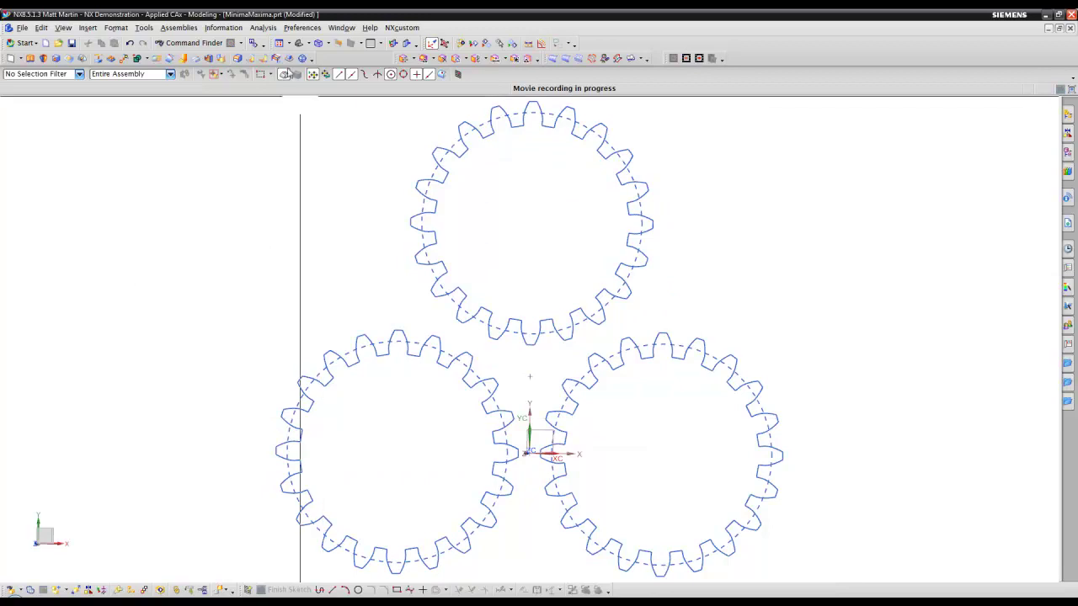
Measure the minimum 2D Polar Radius from the center point between the gears to the upper gear's innermost tooth tip
{"action": "left_click", "coordinate": [263, 28]}
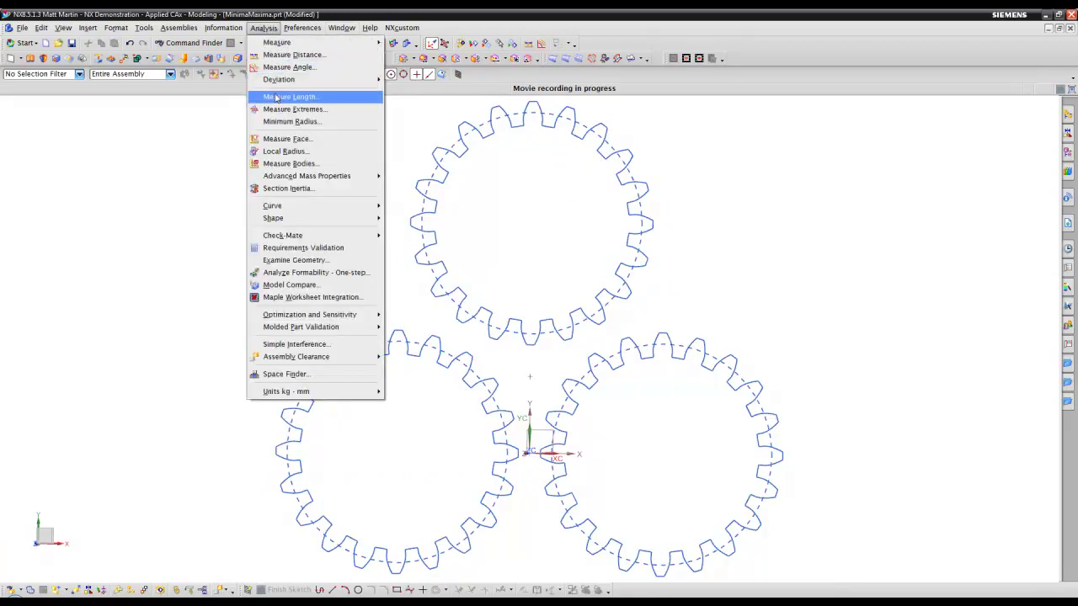
{"action": "left_click", "coordinate": [286, 109]}
{"action": "left_click", "coordinate": [158, 133]}
{"action": "left_click", "coordinate": [142, 160]}
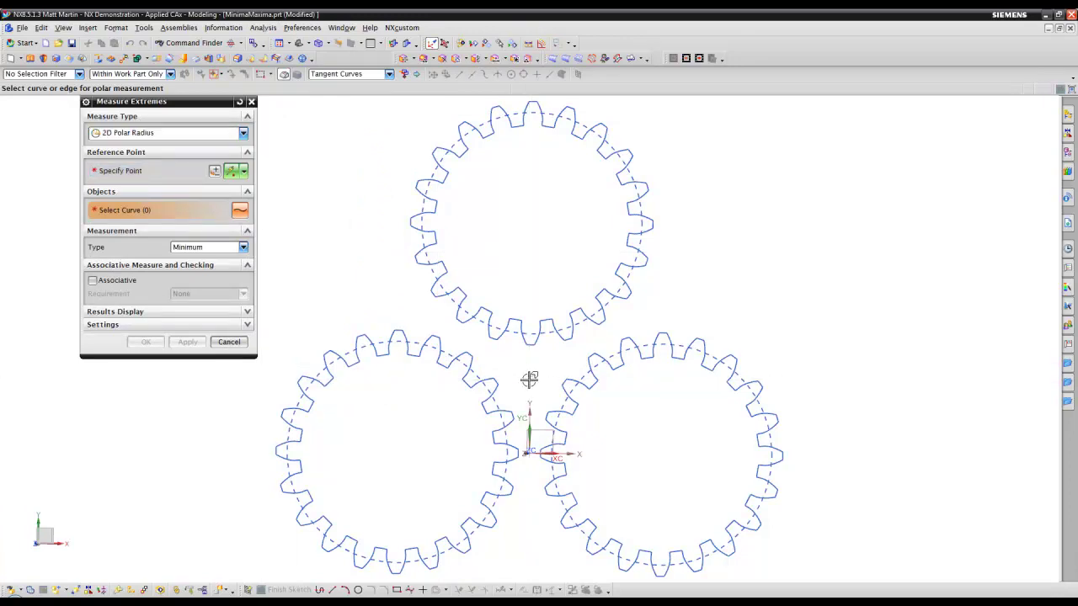
{"action": "middle_click", "coordinate": [283, 238]}
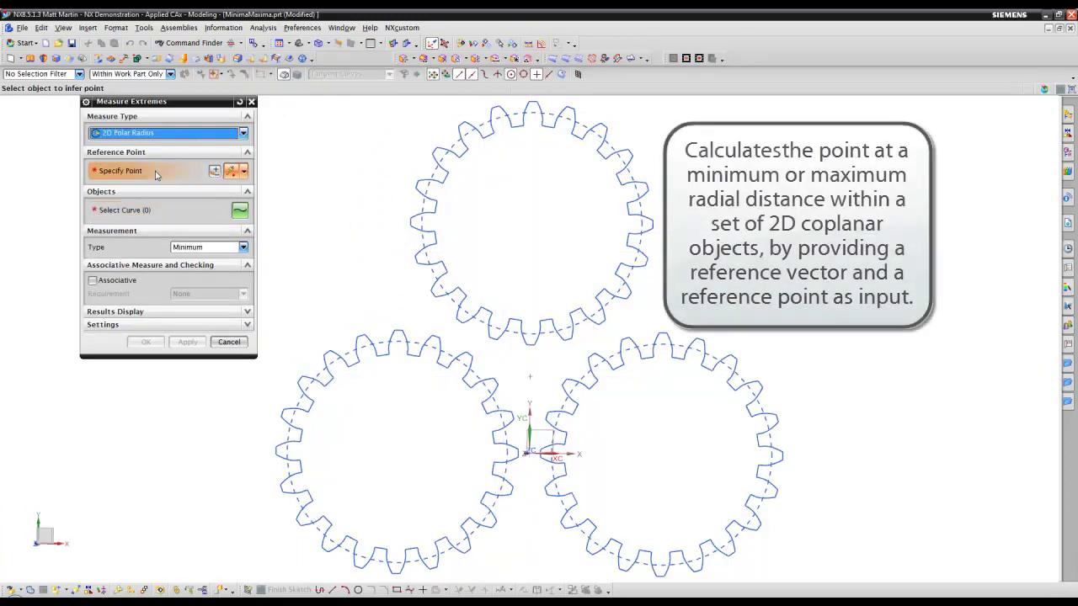
{"action": "left_click", "coordinate": [533, 375]}
{"action": "scroll", "coordinate": [532, 375], "scroll_direction": "up", "scroll_amount": 3}
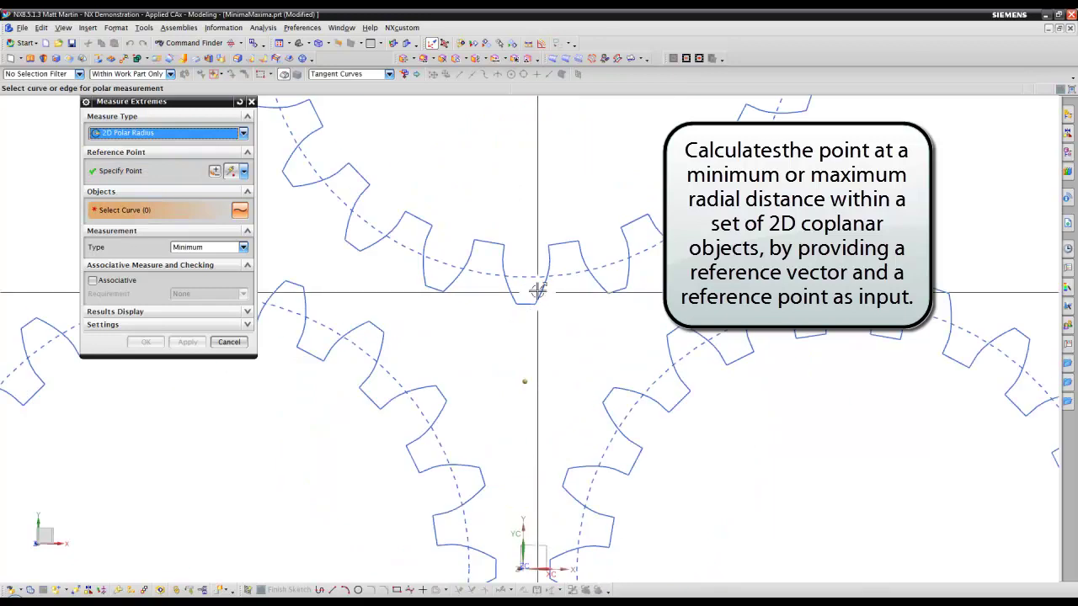
{"action": "left_click", "coordinate": [526, 301]}
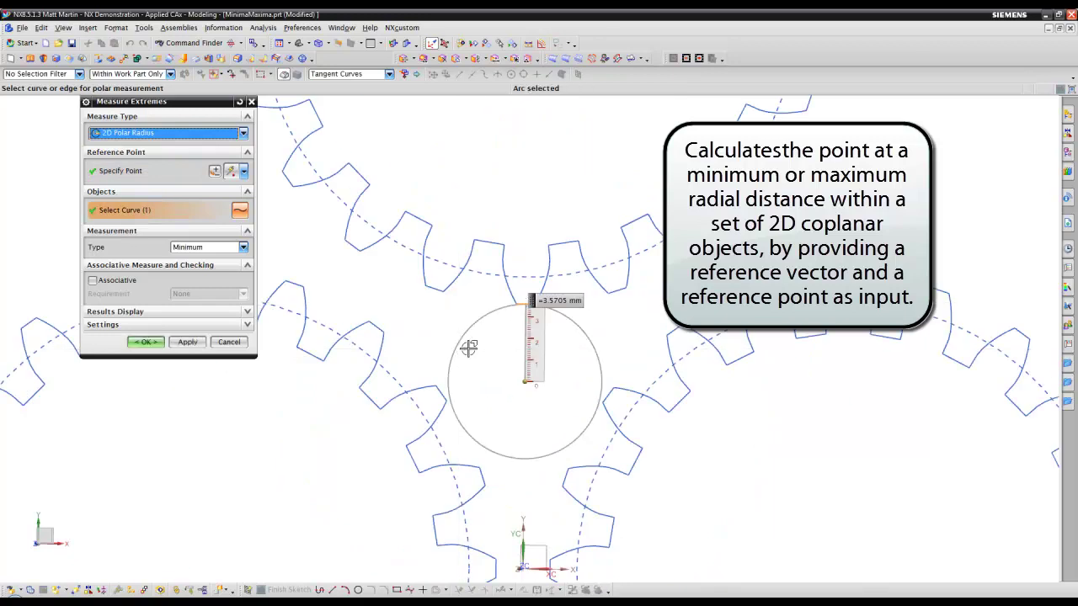
Clear the inner tooth tip and measure the polar radius to the upper gear's outermost tooth tip instead
{"action": "scroll", "coordinate": [459, 347], "scroll_direction": "down", "scroll_amount": 3}
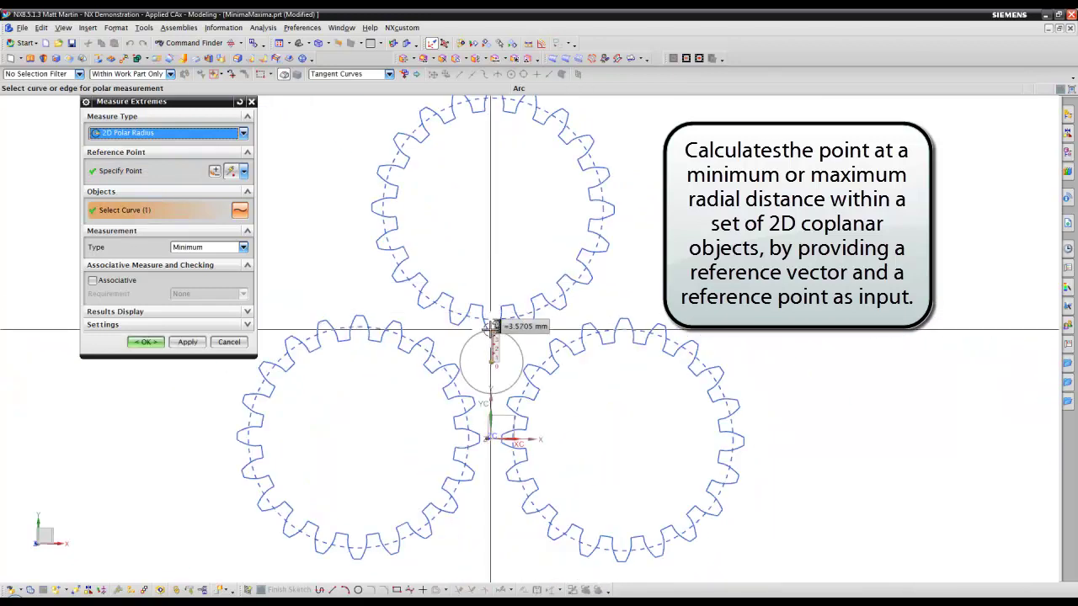
{"action": "left_click", "coordinate": [508, 207]}
{"action": "middle_click_drag", "start_coordinate": [507, 207], "coordinate": [514, 240], "text": "shift"}
{"action": "scroll", "coordinate": [514, 240], "scroll_direction": "up", "scroll_amount": 2}
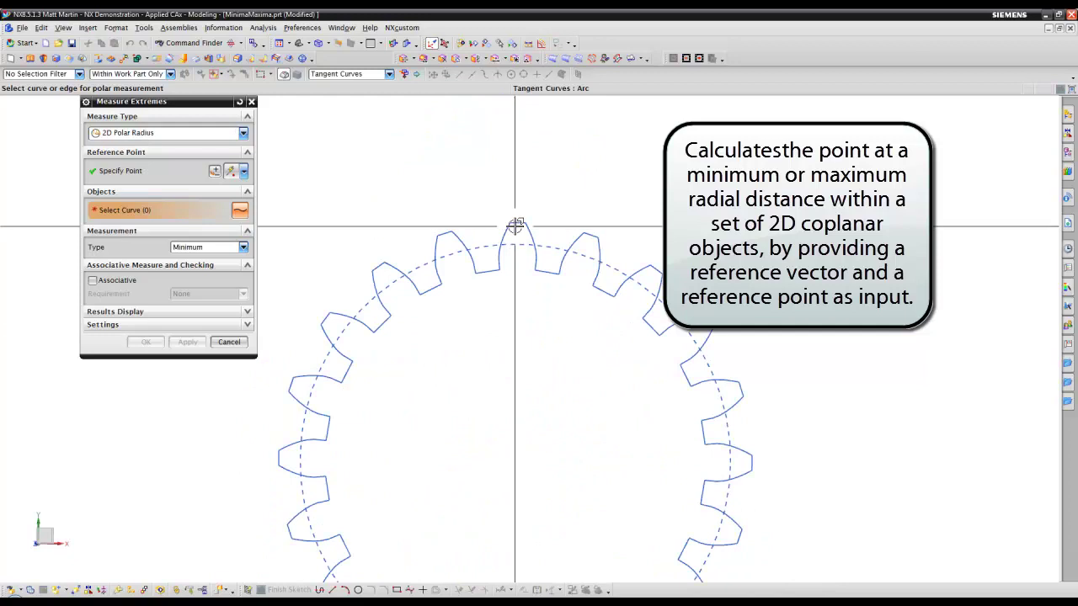
{"action": "left_click", "coordinate": [512, 228]}
{"action": "scroll", "coordinate": [440, 344], "scroll_direction": "down", "scroll_amount": 3}
{"action": "scroll", "coordinate": [631, 173], "scroll_direction": "down", "scroll_amount": 2}
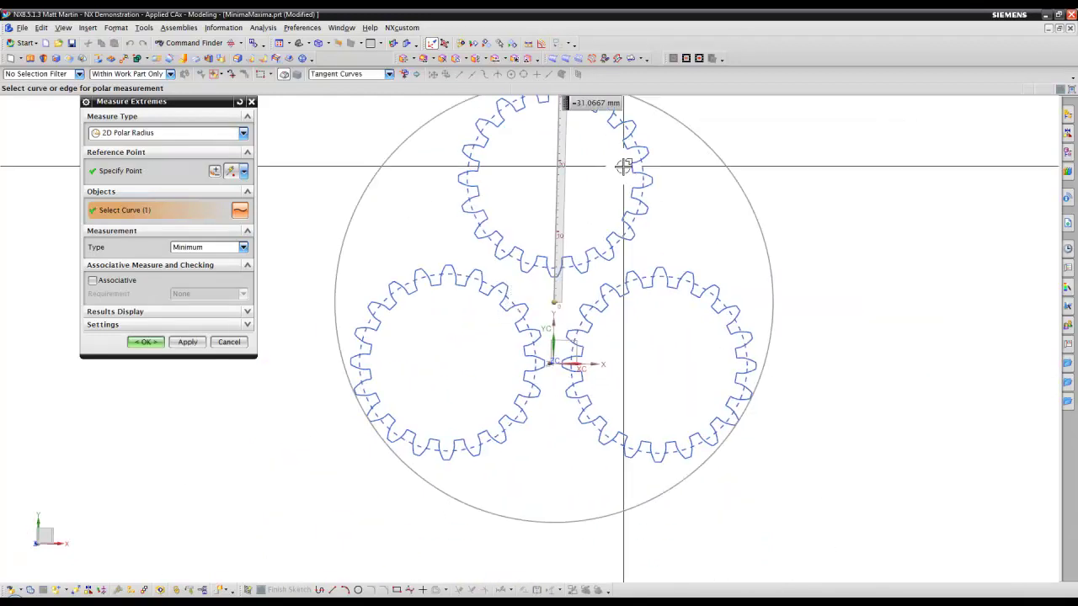
Deselect the upper gear's tooth tip and measure the polar radius to an outer tooth tip on the lower-right gear
{"action": "scroll", "coordinate": [568, 182], "scroll_direction": "up", "scroll_amount": 3}
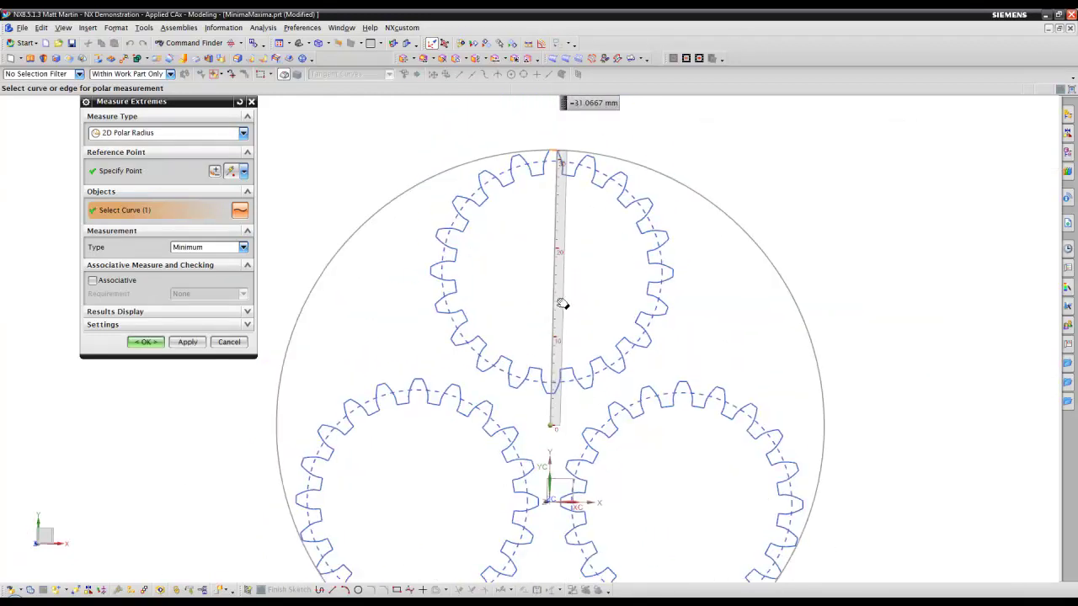
{"action": "left_click", "coordinate": [549, 152]}
{"action": "scroll", "coordinate": [614, 435], "scroll_direction": "down", "scroll_amount": 2}
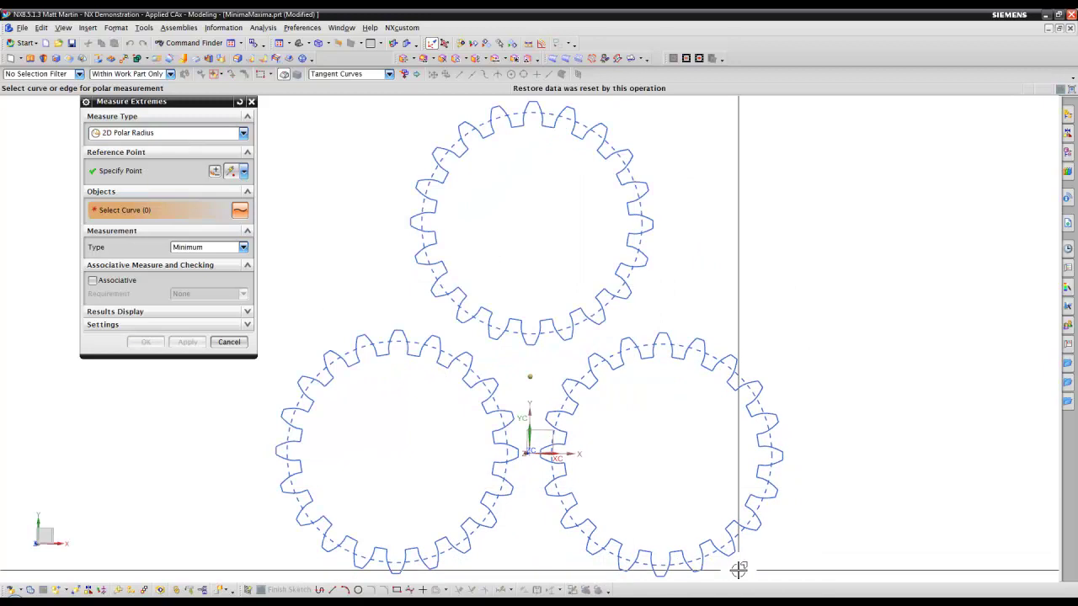
{"action": "scroll", "coordinate": [620, 351], "scroll_direction": "up", "scroll_amount": 4}
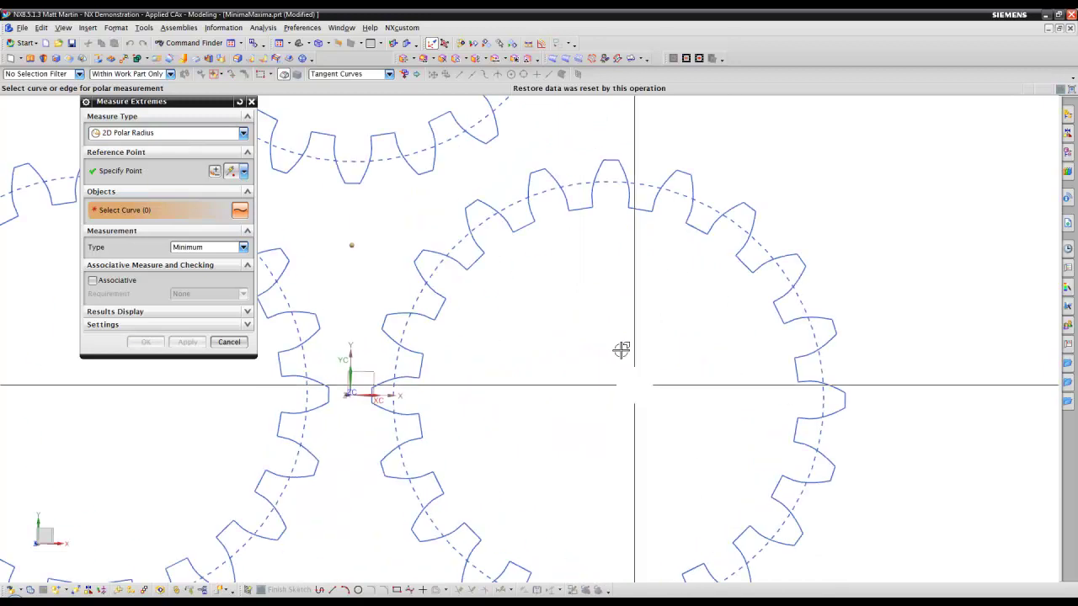
{"action": "left_click", "coordinate": [827, 472]}
{"action": "middle_click_drag", "start_coordinate": [898, 507], "coordinate": [899, 391], "text": "shift"}
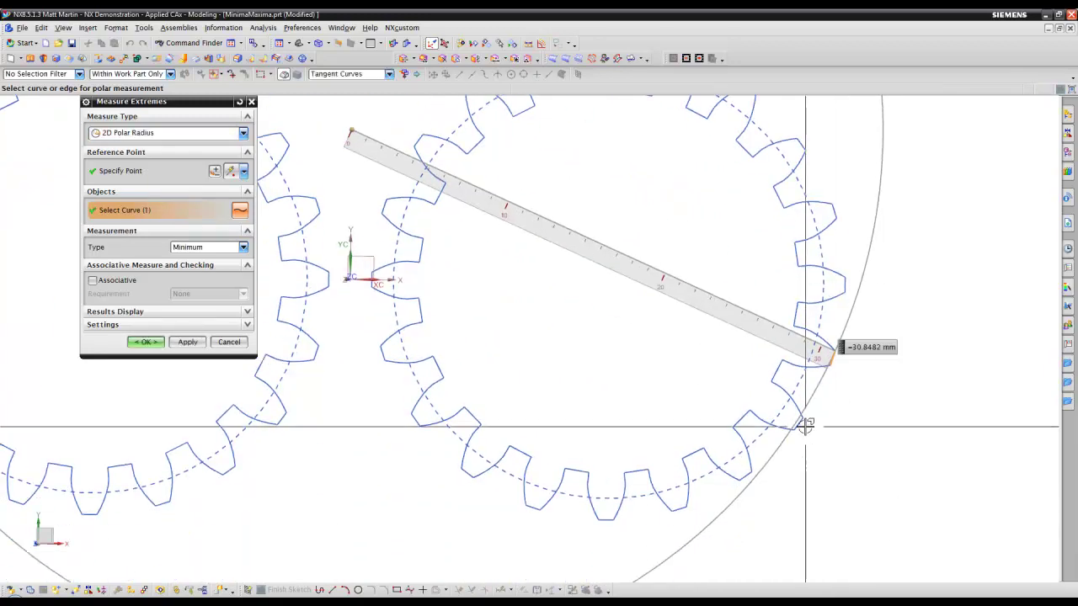
Switch the polar radius measurement to the next lower tooth tip on the lower-right gear, deselecting the previous one
{"action": "left_click", "coordinate": [800, 423]}
{"action": "left_click", "coordinate": [834, 355], "text": "shift"}
{"action": "scroll", "coordinate": [871, 440], "scroll_direction": "down", "scroll_amount": 1}
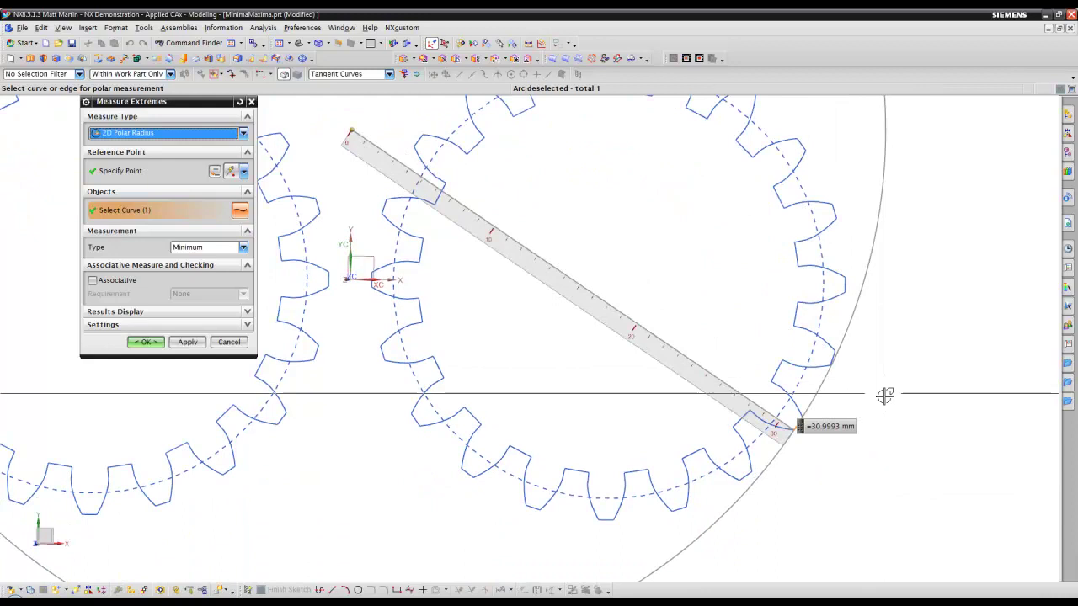
{"action": "scroll", "coordinate": [842, 469], "scroll_direction": "down", "scroll_amount": 3}
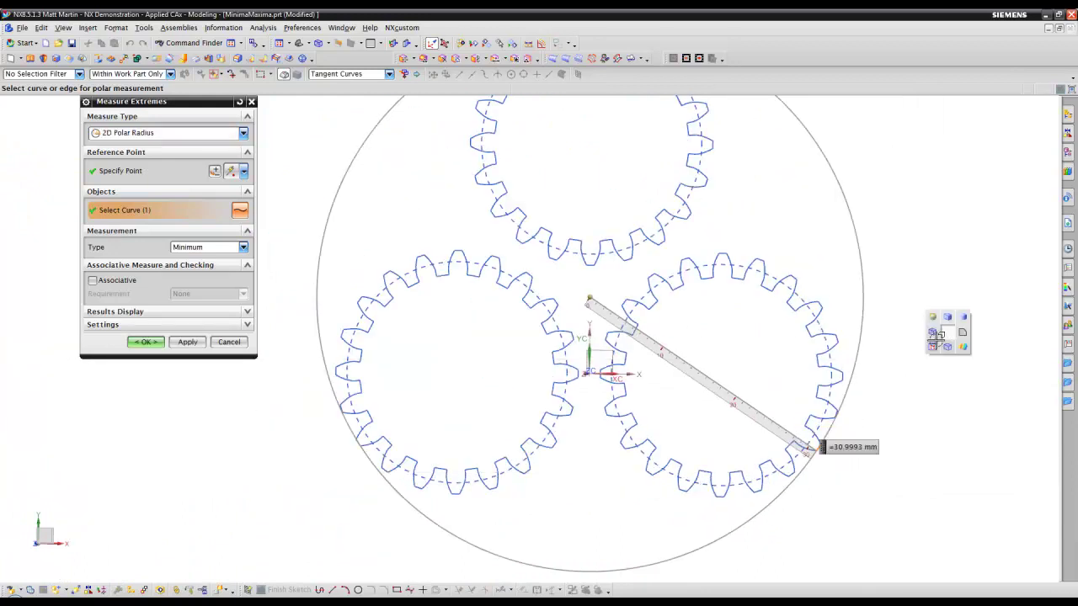
{"action": "left_click", "coordinate": [933, 347]}
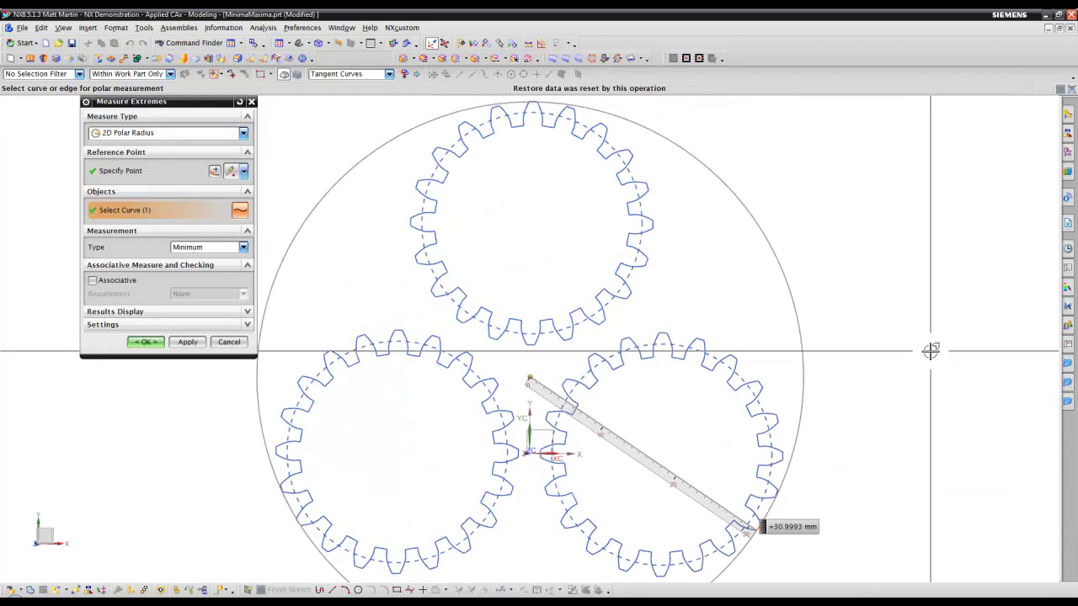
Measure the maximum and minimum 2D Polar Radius from the center point between the gears to the upper gear's dashed pitch circle
{"action": "left_click", "coordinate": [141, 343]}
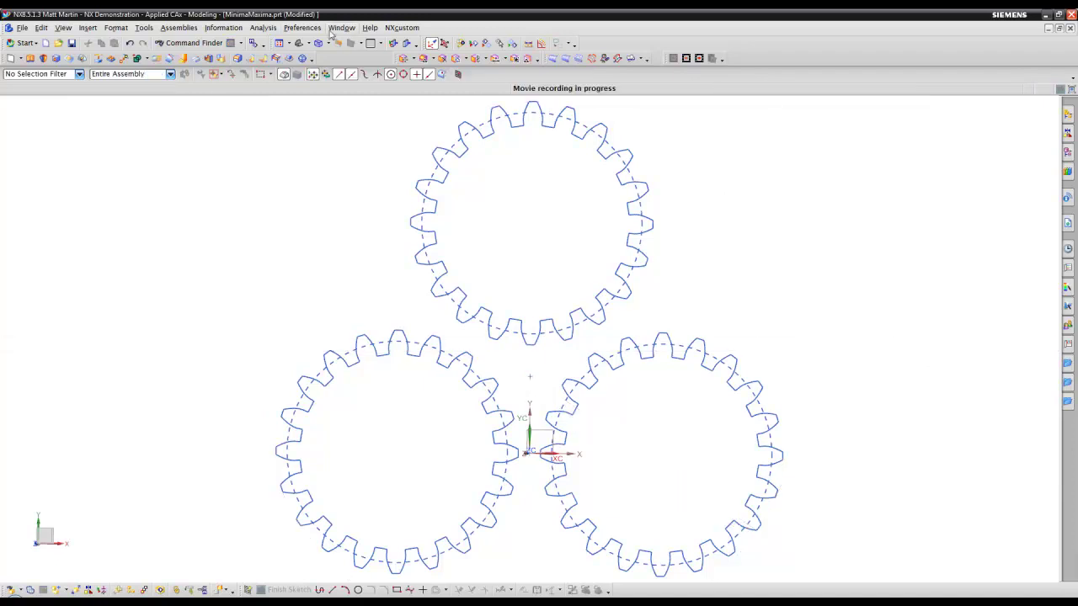
{"action": "left_click", "coordinate": [287, 31]}
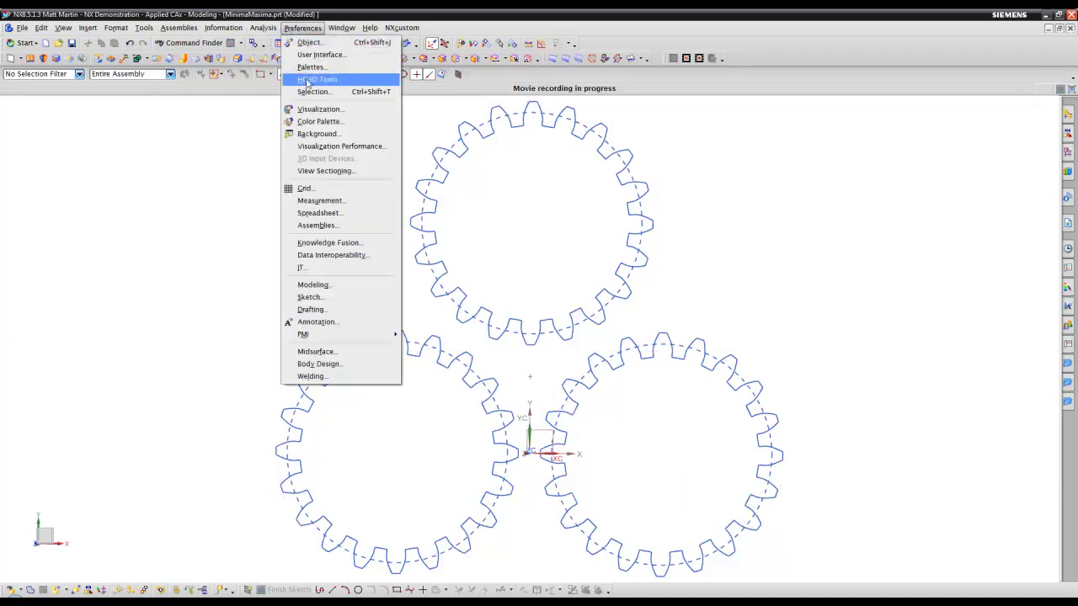
{"action": "mouse_move", "coordinate": [264, 30]}
{"action": "left_click", "coordinate": [293, 109]}
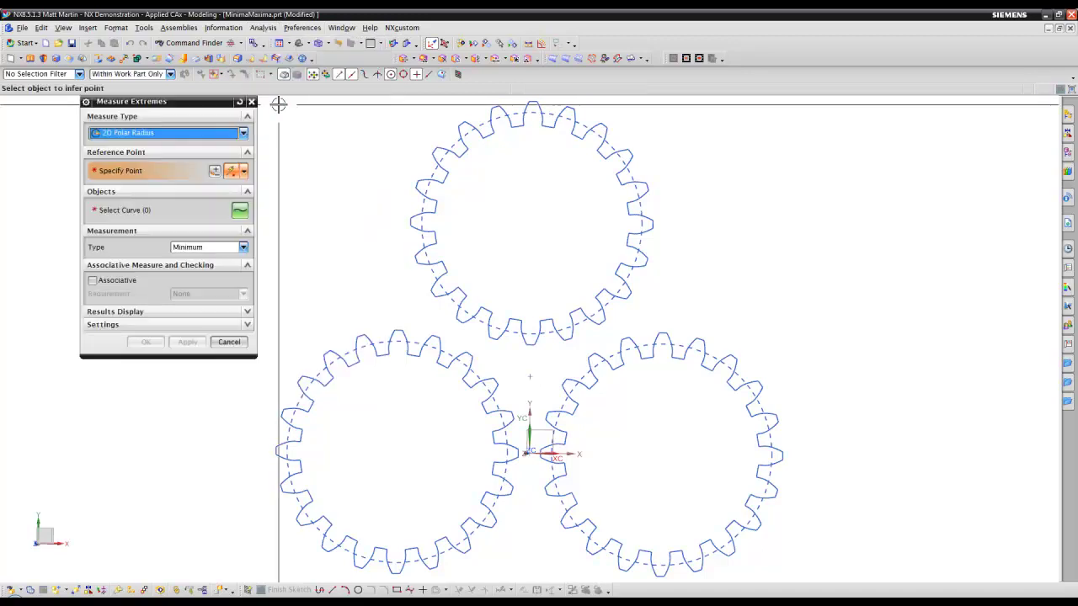
{"action": "left_click", "coordinate": [200, 248]}
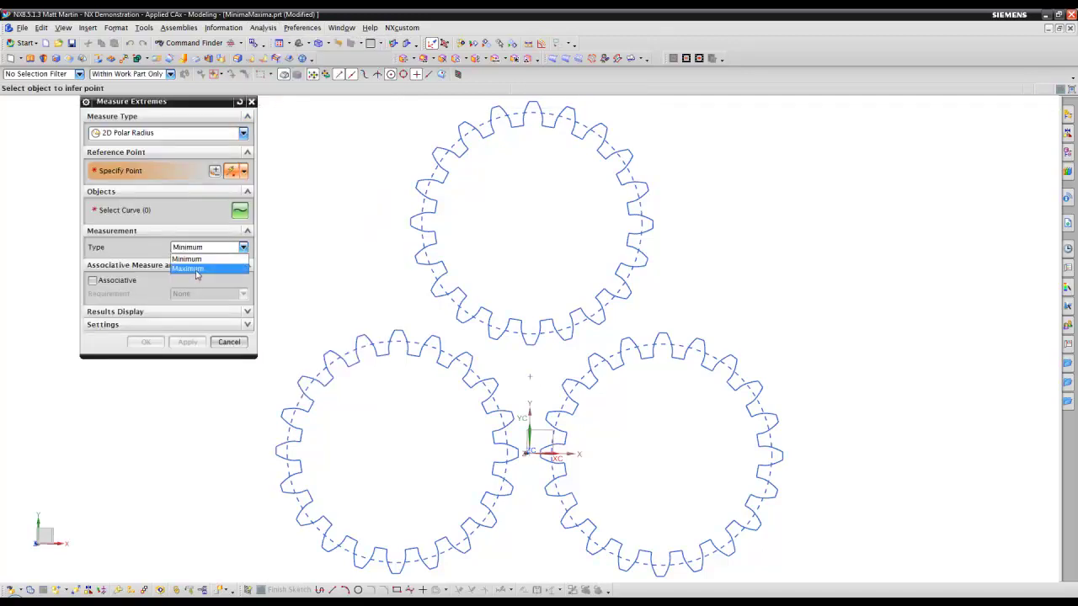
{"action": "left_click", "coordinate": [198, 268]}
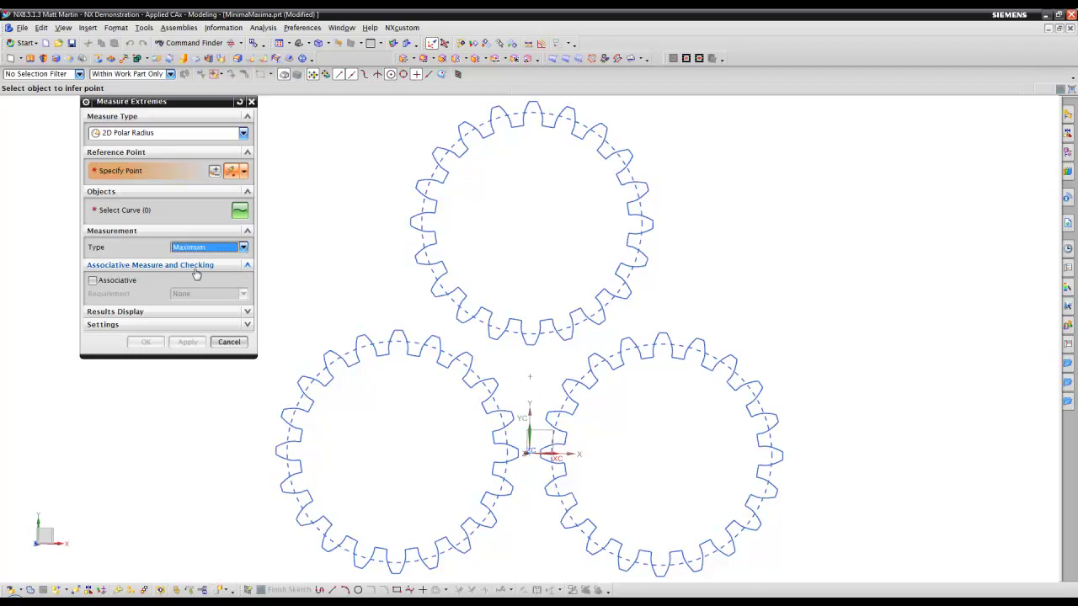
{"action": "left_click", "coordinate": [529, 377]}
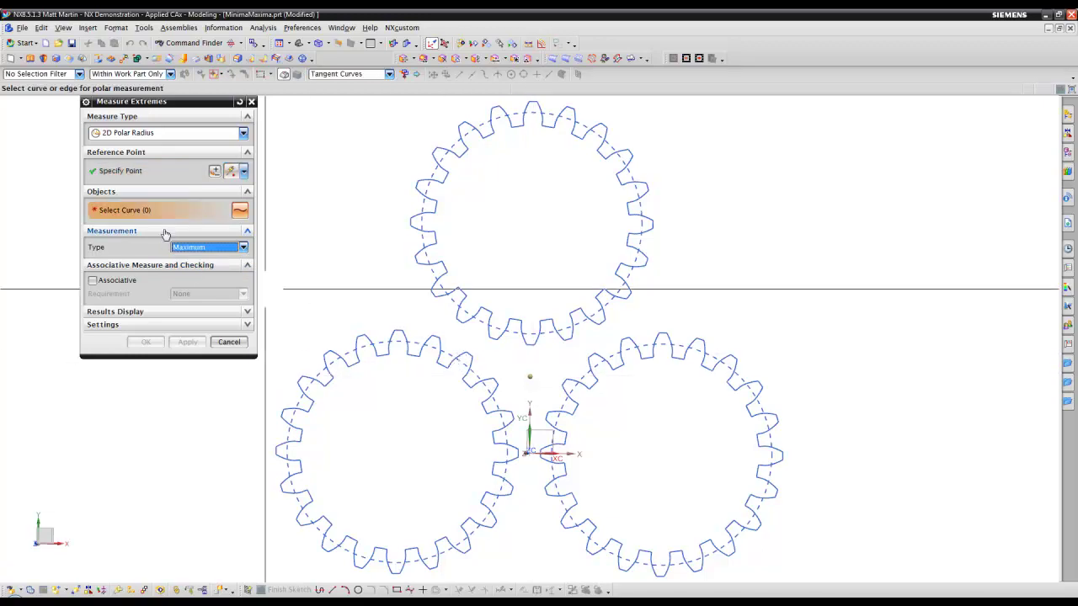
{"action": "left_click", "coordinate": [433, 271]}
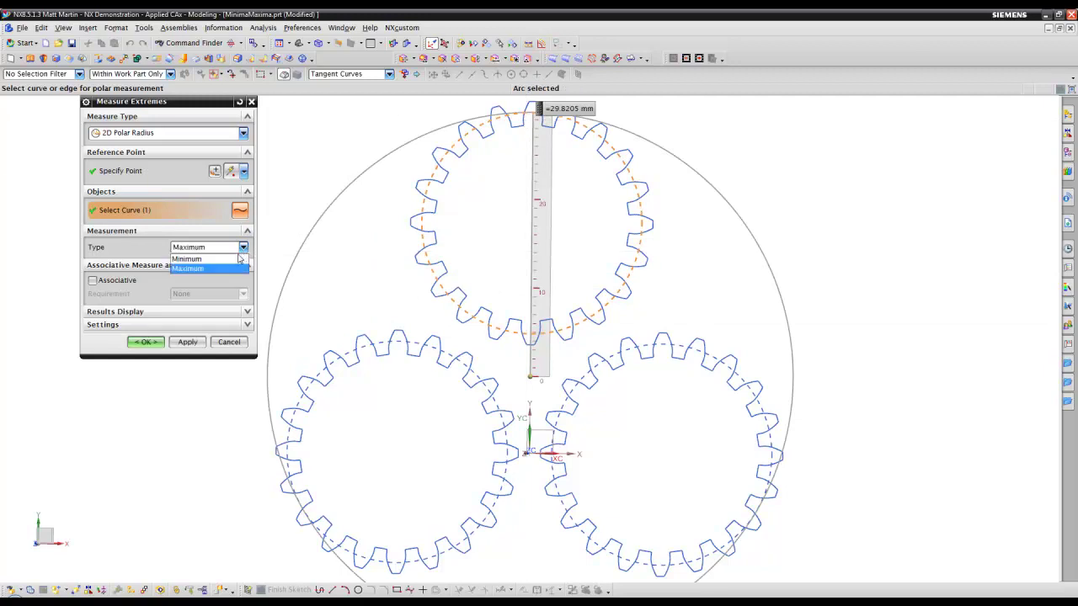
{"action": "left_click", "coordinate": [195, 259]}
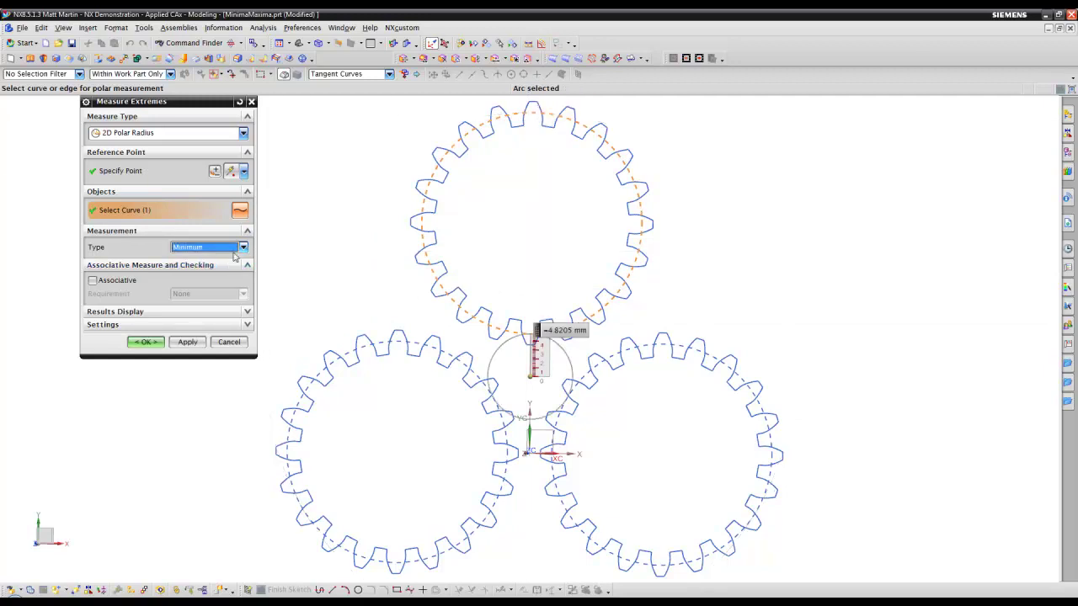
{"action": "left_click", "coordinate": [230, 269]}
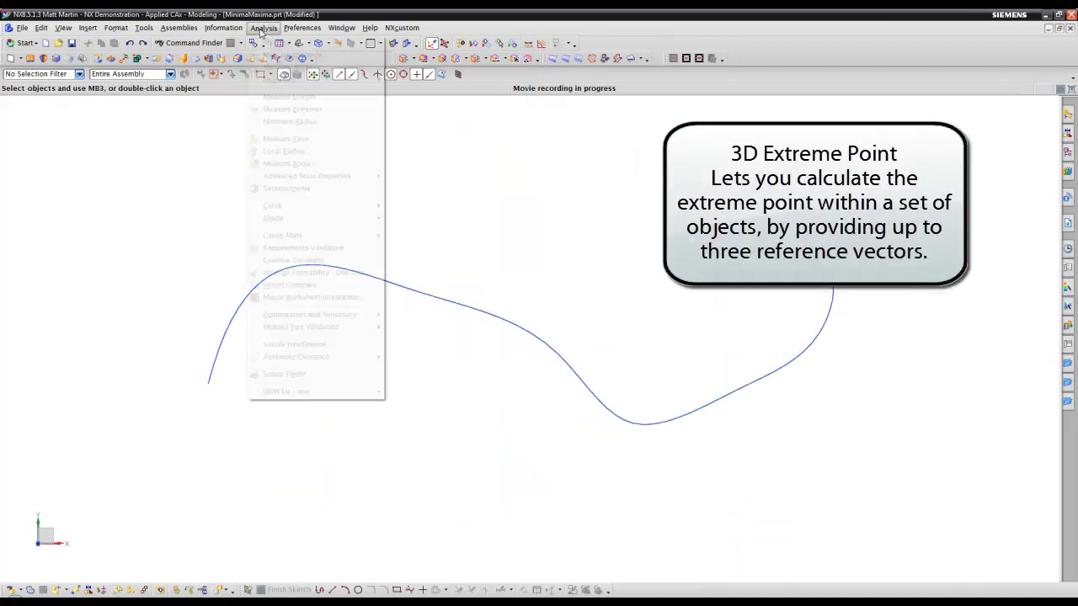
Create an associative 3D Extreme Point measurement on the spline, with the Y-axis as primary vector and the X-axis as secondary vector
{"action": "left_click", "coordinate": [263, 28]}
{"action": "left_click", "coordinate": [278, 109]}
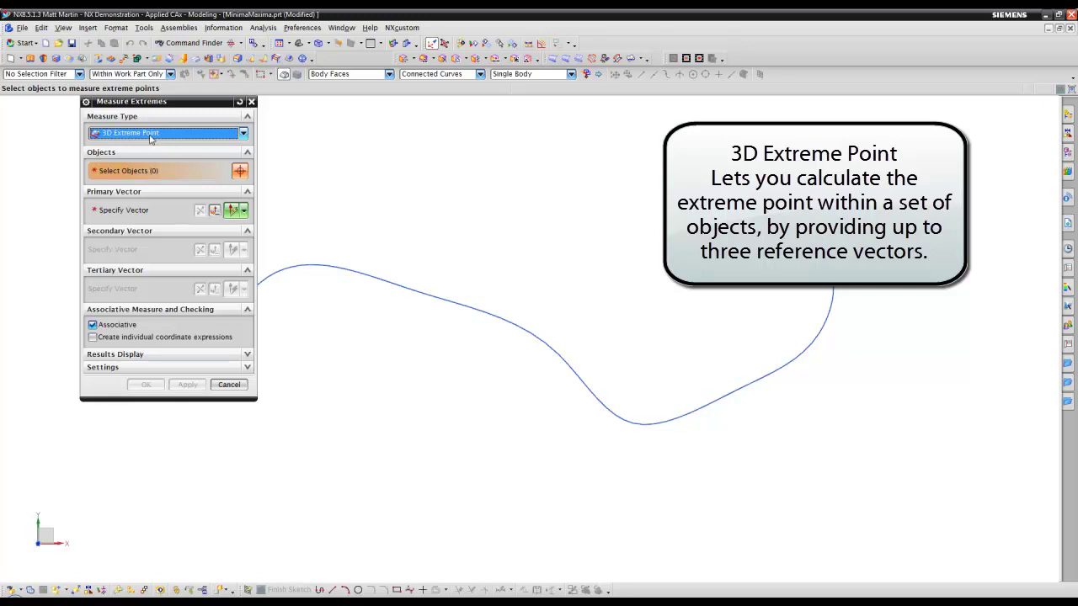
{"action": "left_click", "coordinate": [337, 267]}
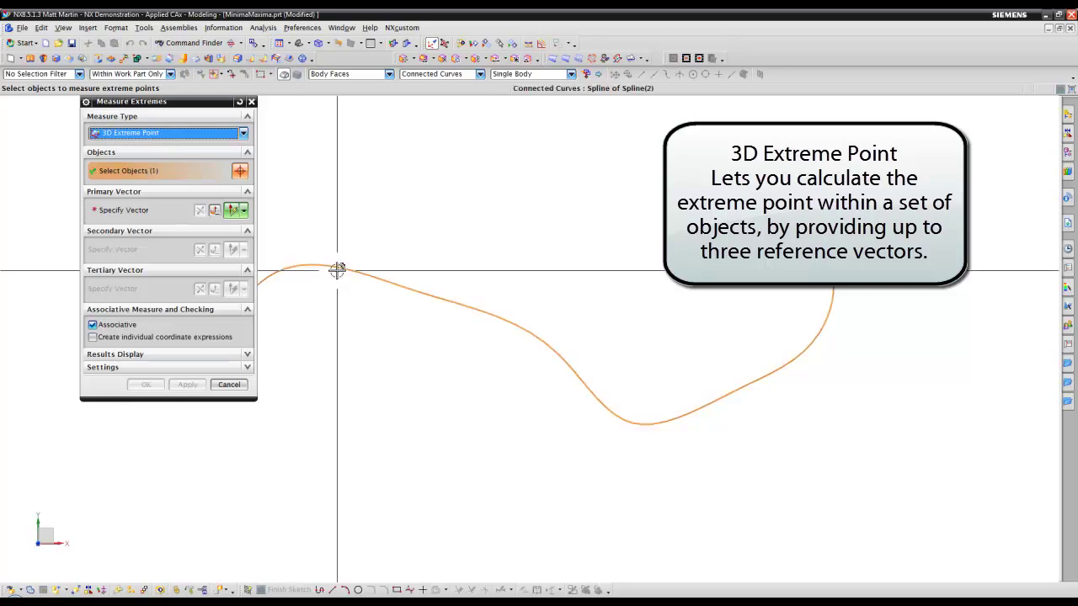
{"action": "left_click", "coordinate": [124, 211]}
{"action": "left_click", "coordinate": [530, 310]}
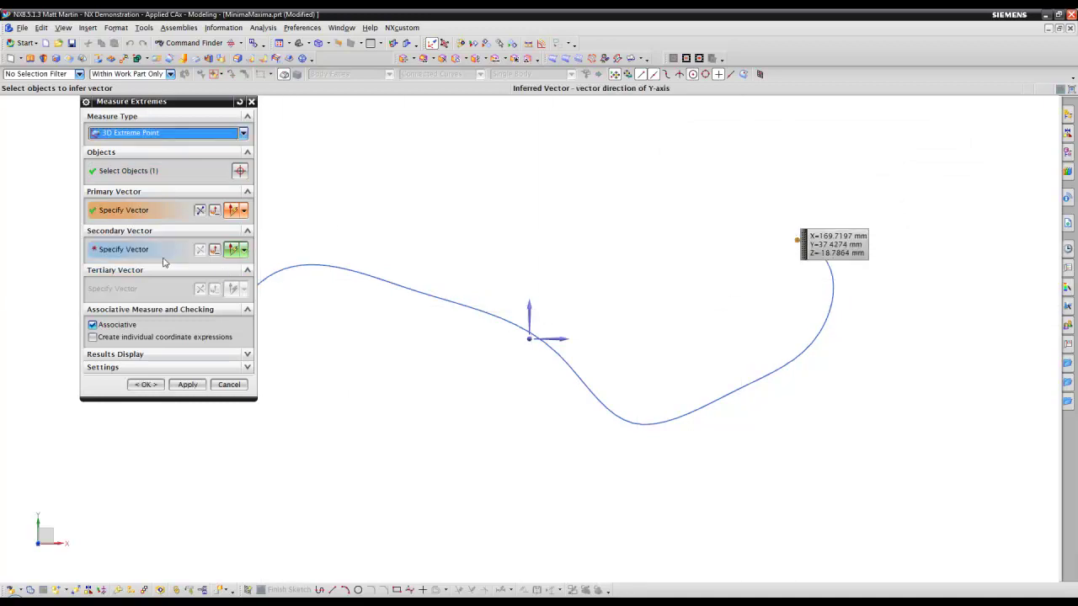
{"action": "left_click", "coordinate": [134, 251]}
{"action": "left_click", "coordinate": [560, 340]}
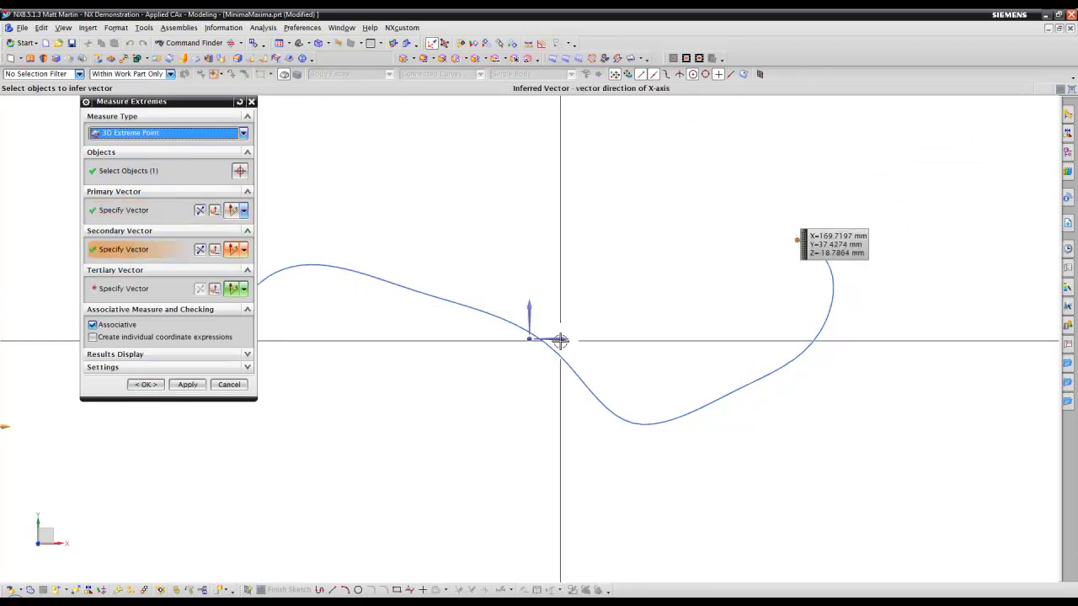
{"action": "key", "text": "ctrl+f"}
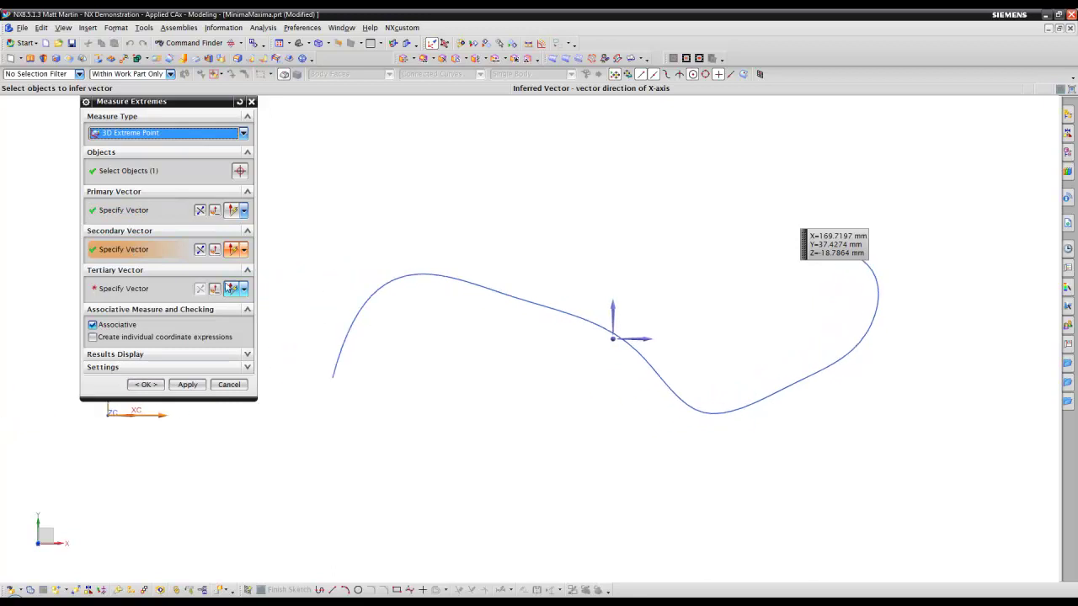
{"action": "left_click", "coordinate": [202, 251]}
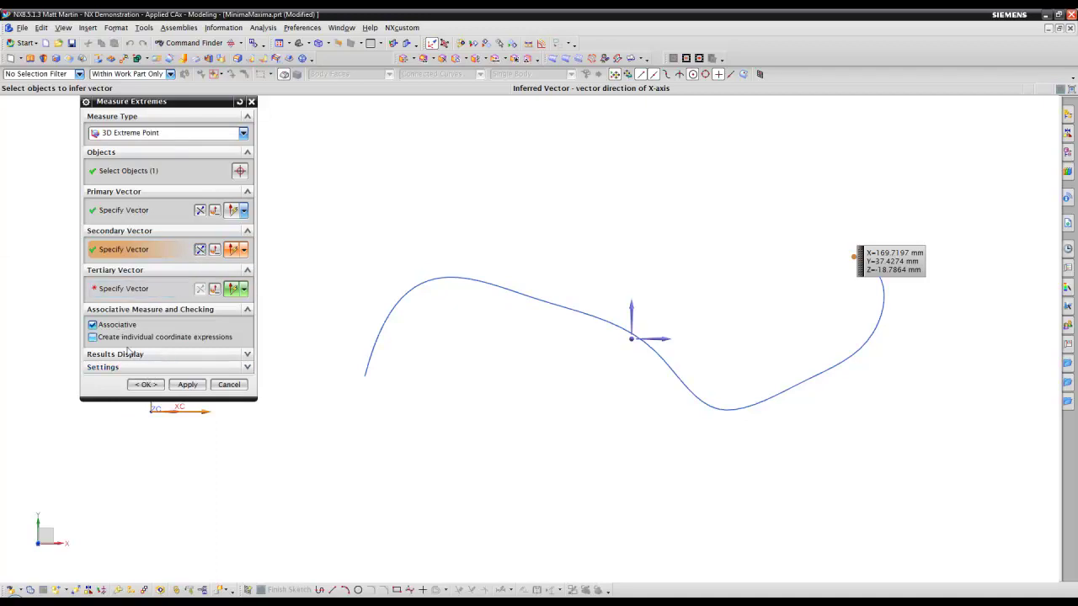
{"action": "left_click", "coordinate": [146, 385]}
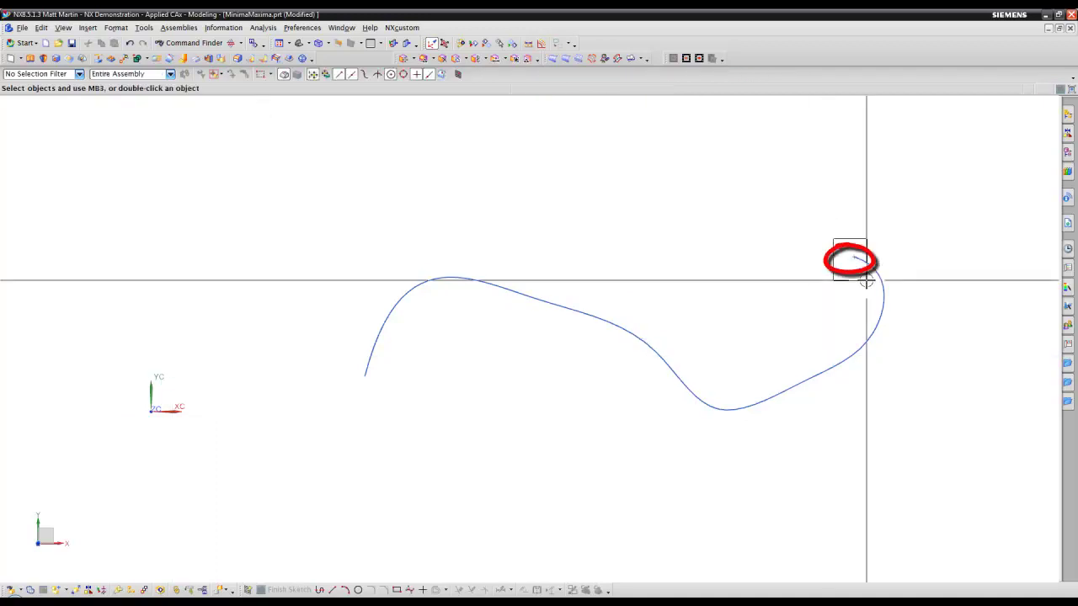
Reshape the spline by moving its fourth point far upward into a tall peak and raising the third point slightly
{"action": "scroll", "coordinate": [766, 291], "scroll_direction": "up", "scroll_amount": 4}
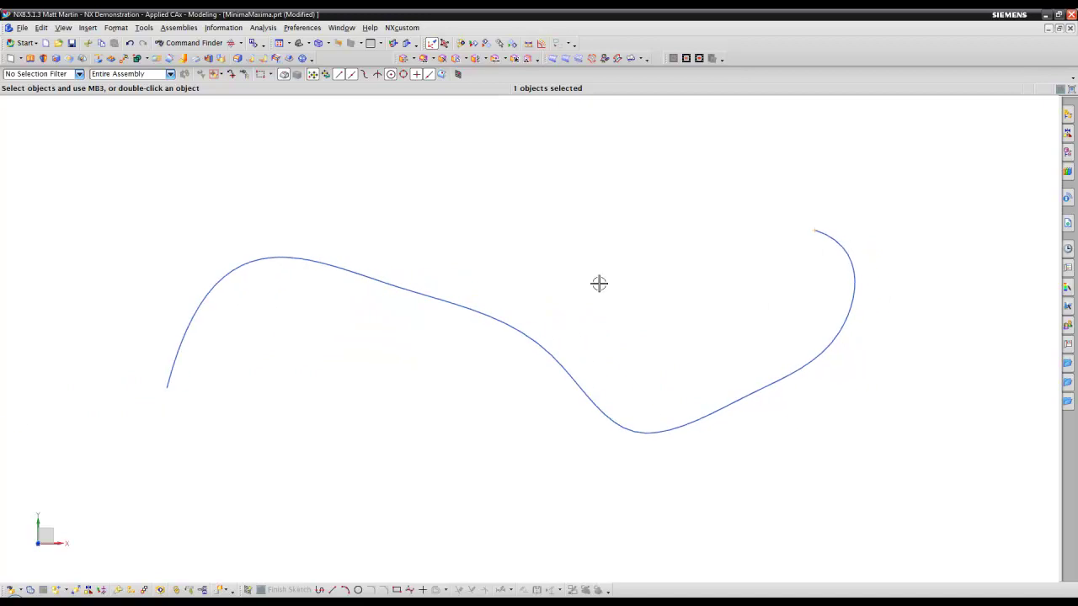
{"action": "double_click", "coordinate": [438, 323]}
{"action": "left_click", "coordinate": [479, 322]}
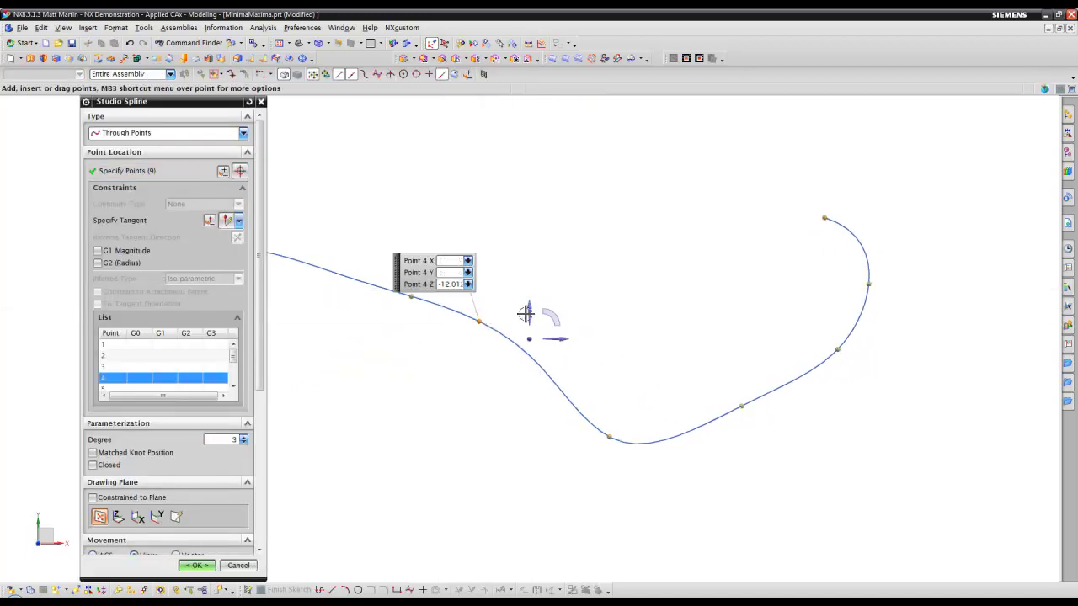
{"action": "left_click_drag", "start_coordinate": [480, 321], "coordinate": [483, 169]}
{"action": "left_click_drag", "start_coordinate": [417, 272], "coordinate": [414, 222]}
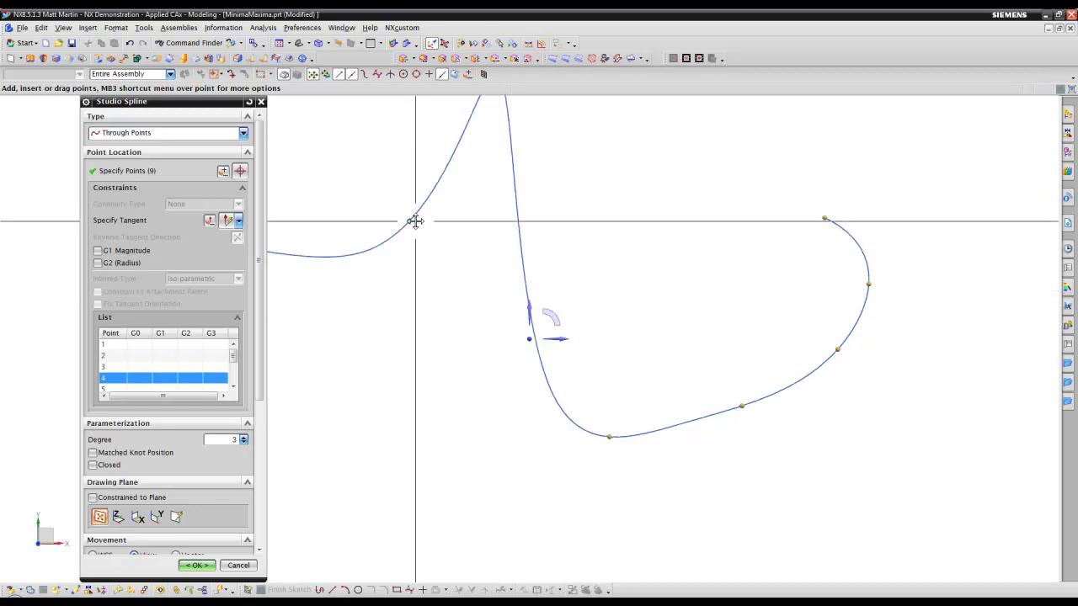
{"action": "middle_click_drag", "start_coordinate": [450, 236], "coordinate": [311, 369]}
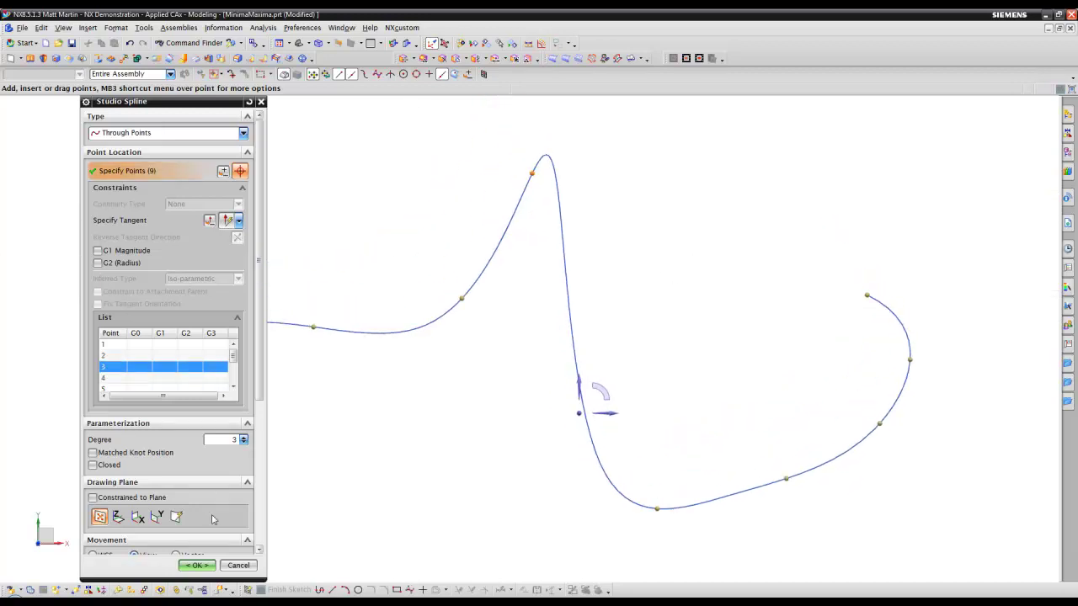
{"action": "left_click", "coordinate": [196, 565]}
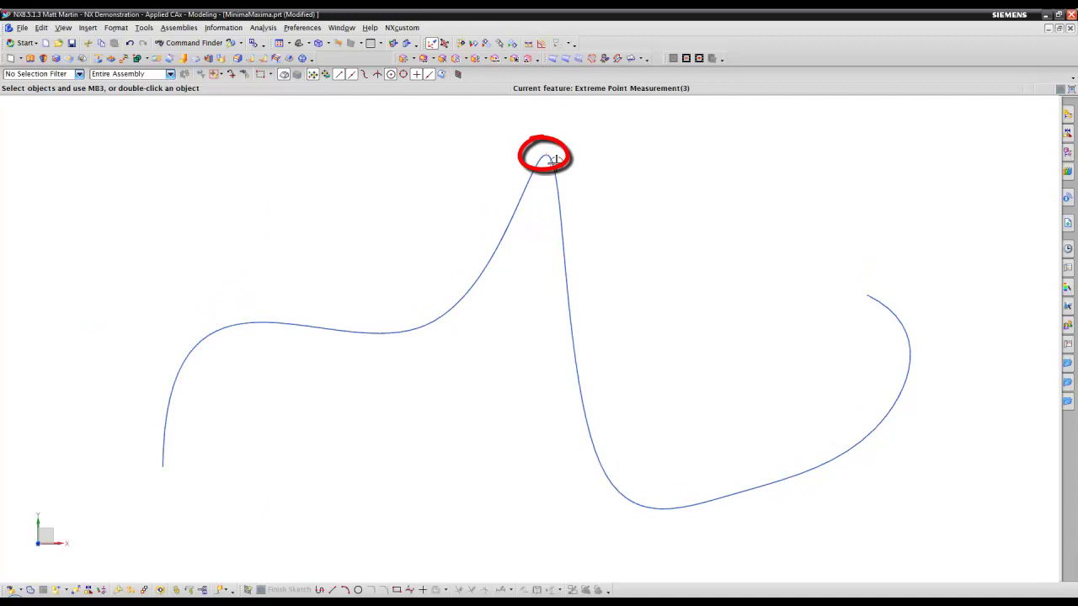
Highlight the Extreme Point Measurement feature in the model history to examine its location on the reshaped spline
{"action": "left_click", "coordinate": [1068, 154]}
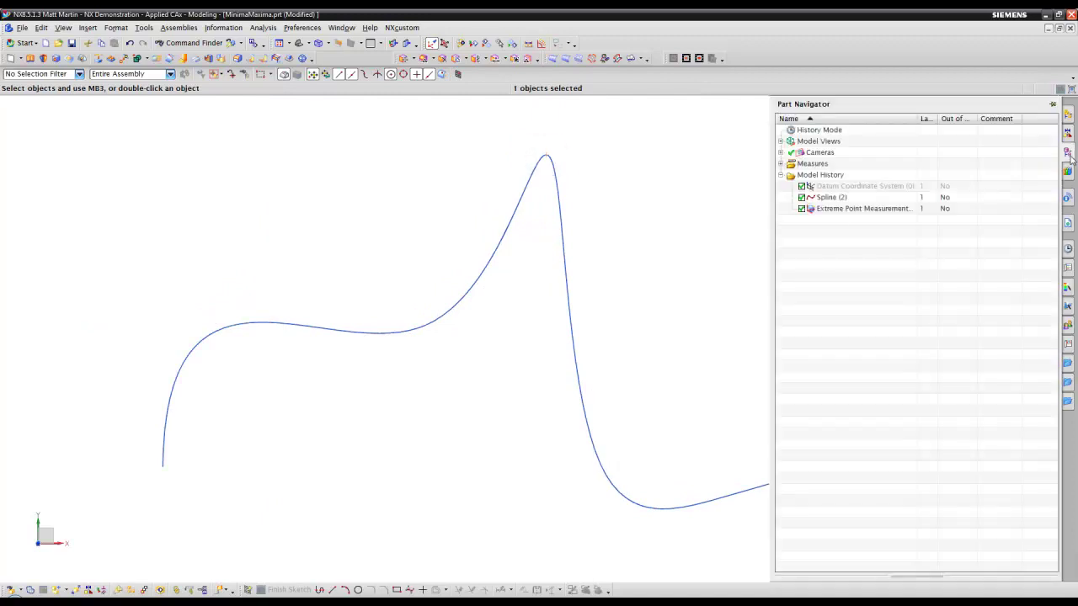
{"action": "left_click", "coordinate": [831, 208]}
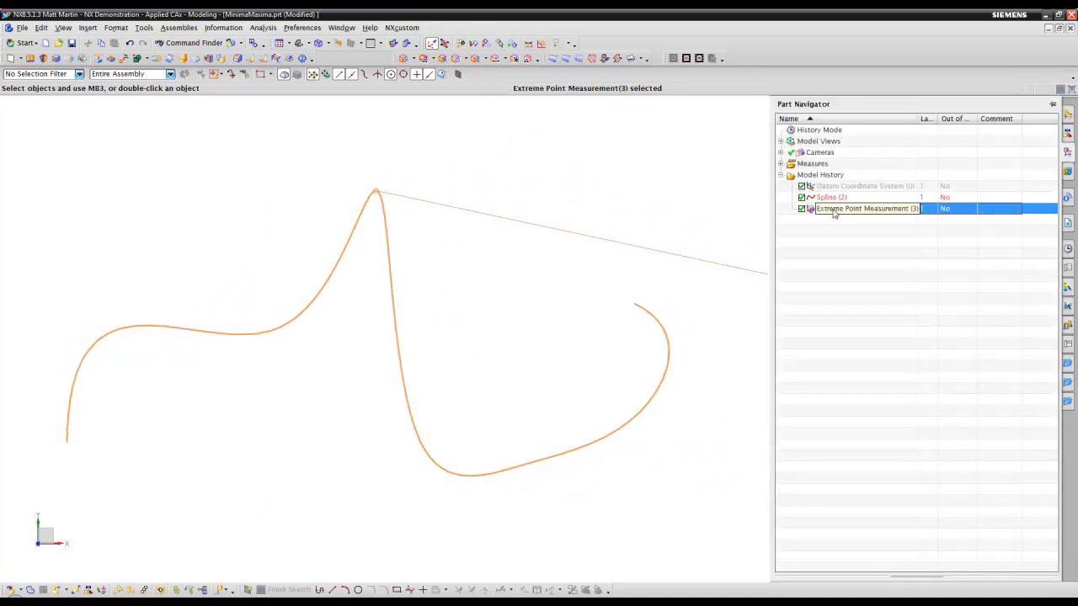
{"action": "left_click_drag", "start_coordinate": [649, 303], "coordinate": [384, 171]}
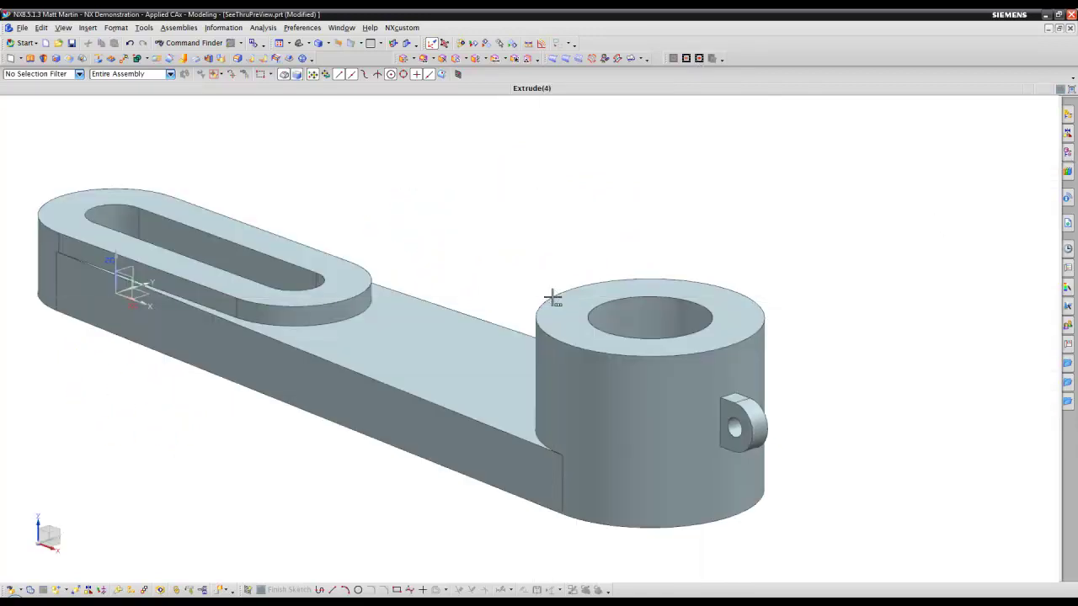
Preview a circular 5 mm edge blend on the top outer edge of the cylindrical boss without keeping it
{"action": "left_click", "coordinate": [551, 299]}
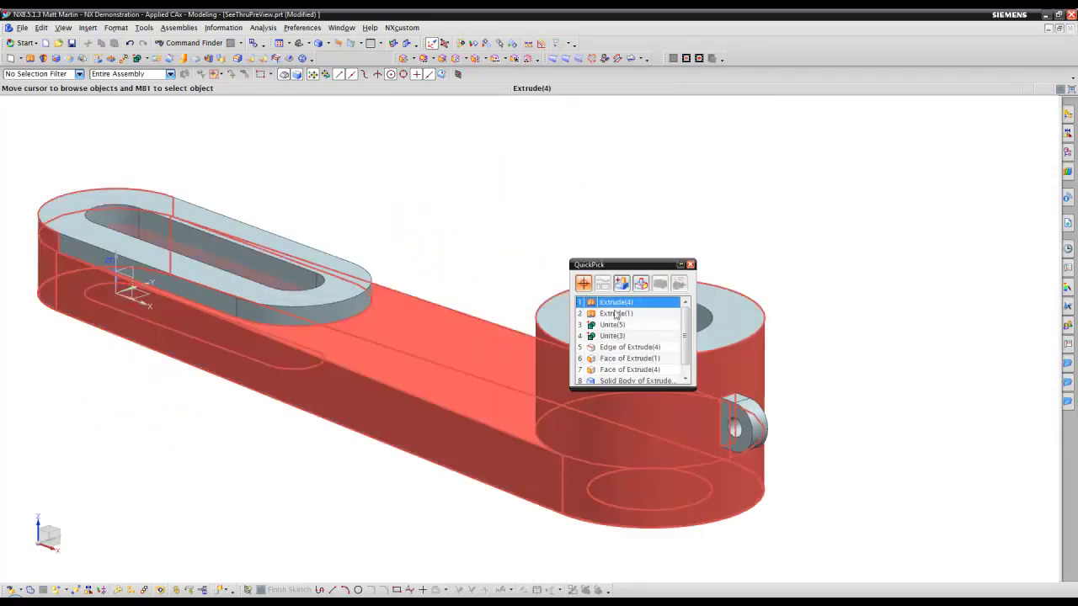
{"action": "left_click", "coordinate": [619, 347]}
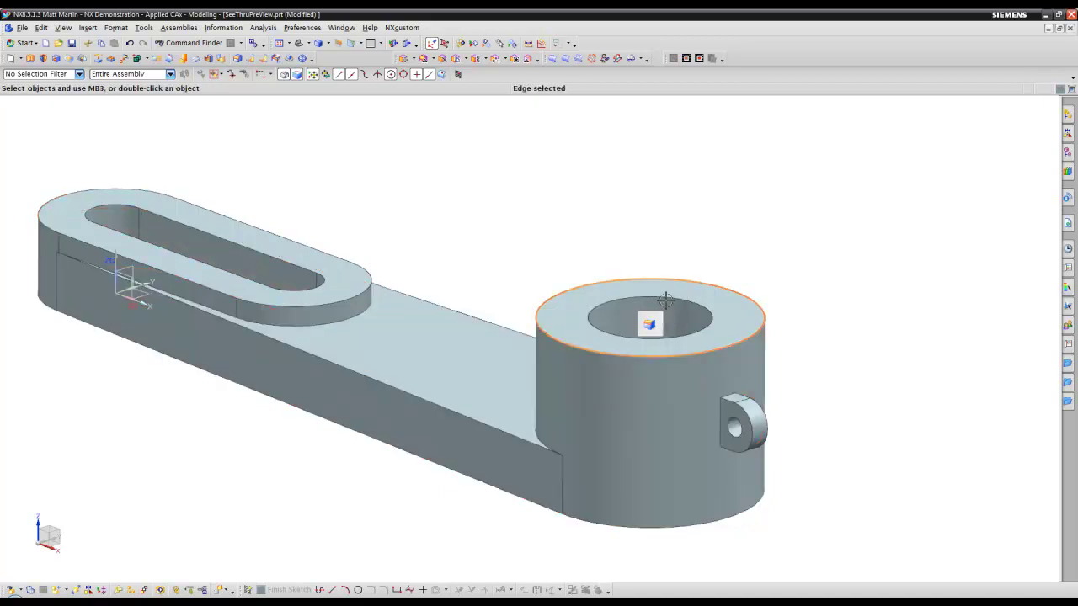
{"action": "key", "text": "b"}
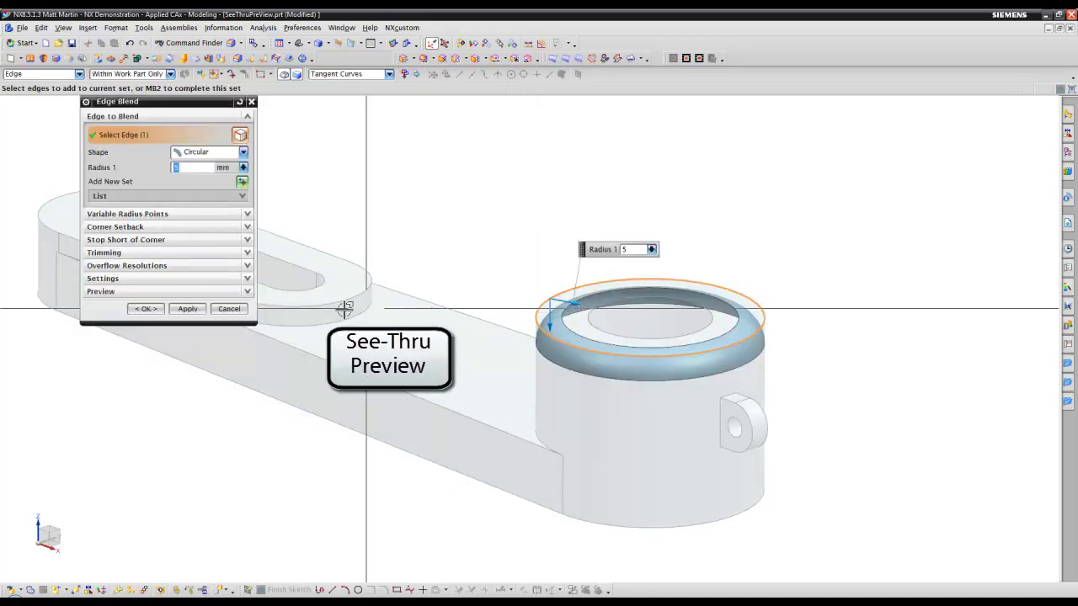
{"action": "left_click", "coordinate": [239, 311]}
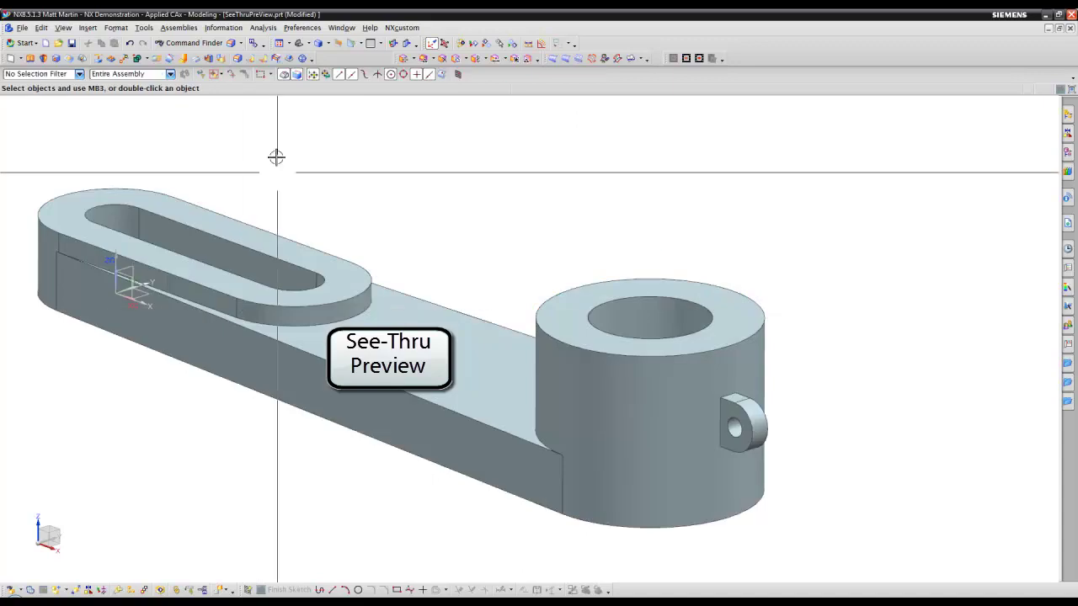
Chamfer the top outer edge of the cylindrical boss with a symmetric 5 mm distance
{"action": "left_click", "coordinate": [287, 59]}
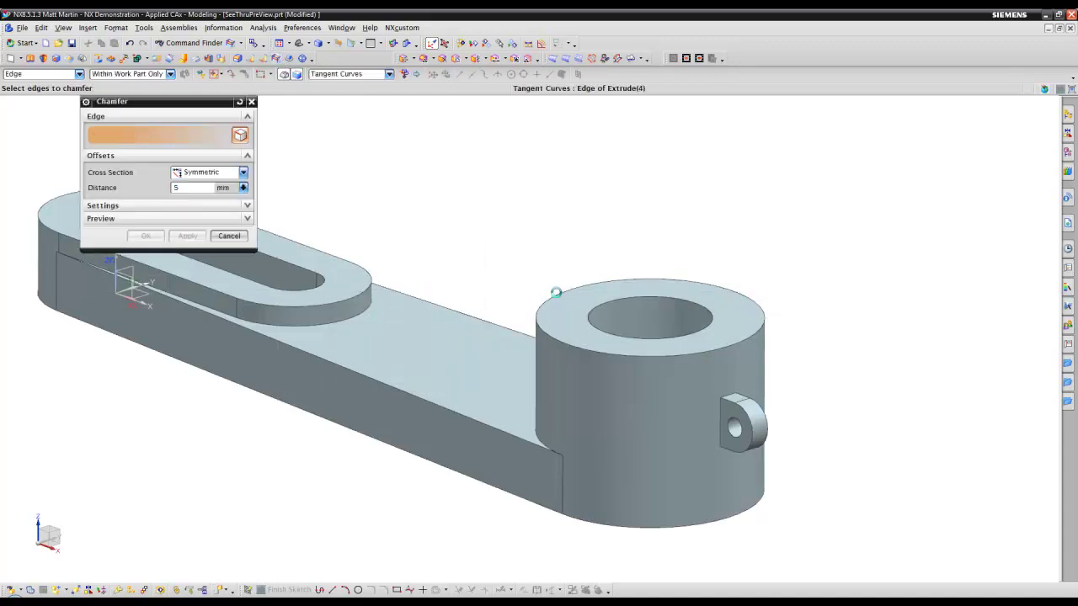
{"action": "left_click", "coordinate": [563, 292]}
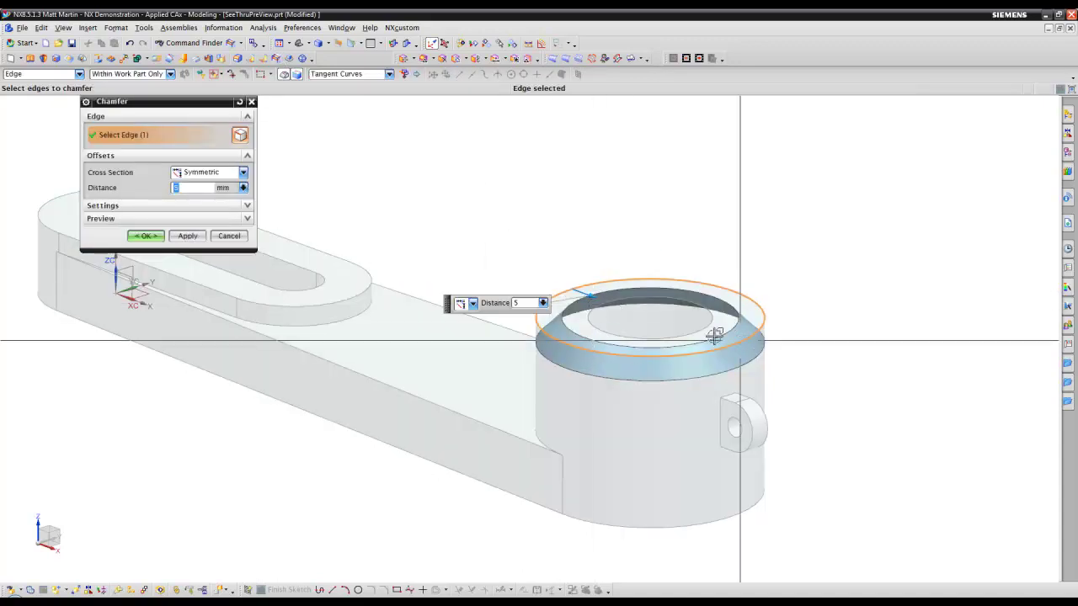
{"action": "left_click", "coordinate": [146, 236]}
Switch to the ImpellerAssy assembly and make the DES11_014_IMPELLER component the work part
{"action": "left_click", "coordinate": [355, 30]}
{"action": "left_click", "coordinate": [360, 98]}
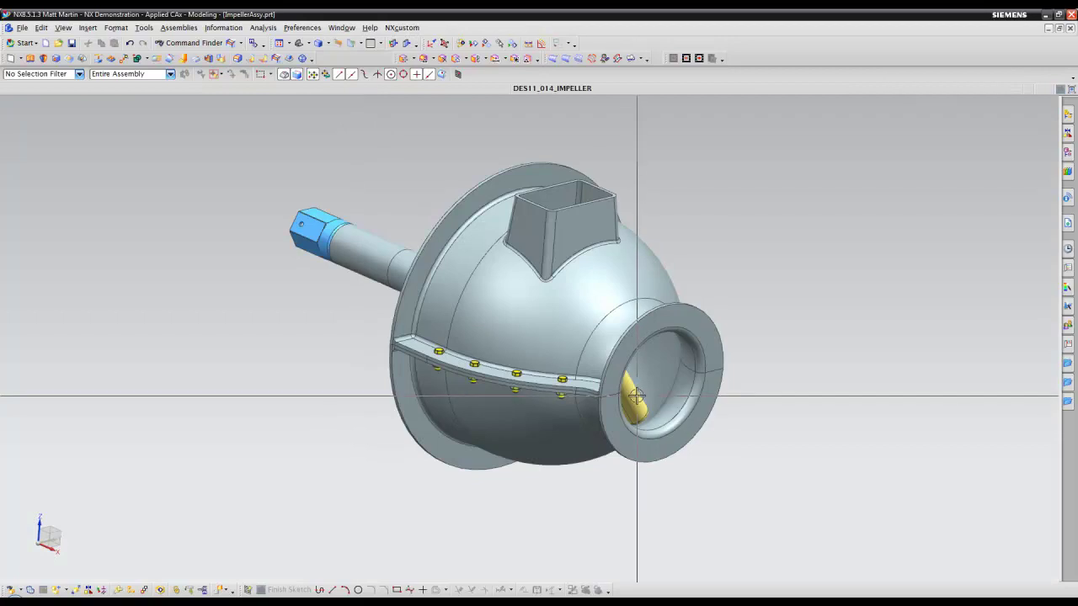
{"action": "right_click", "coordinate": [647, 370]}
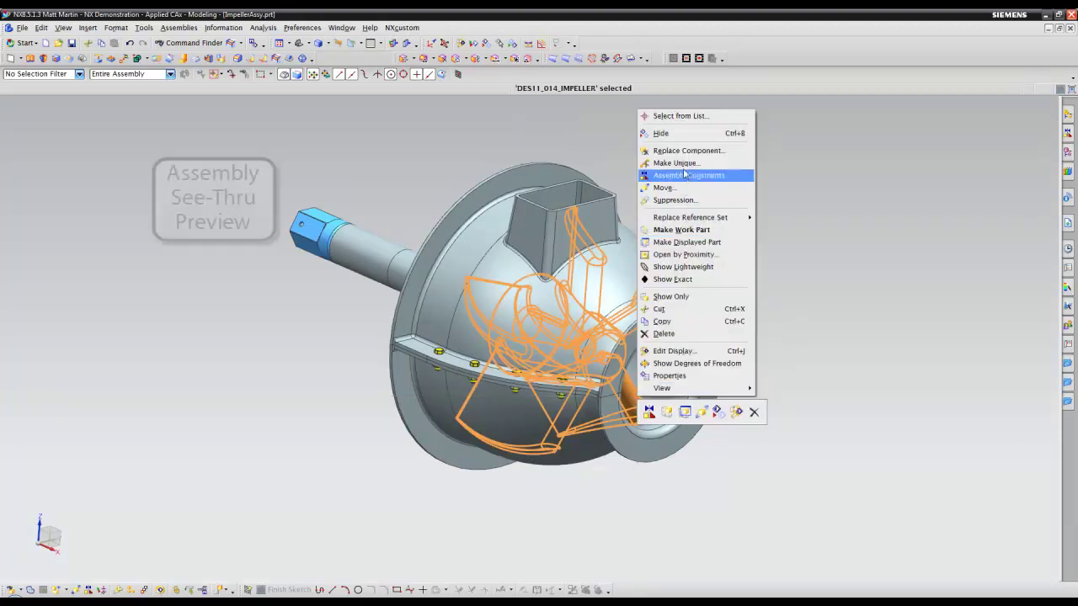
{"action": "left_click", "coordinate": [692, 229]}
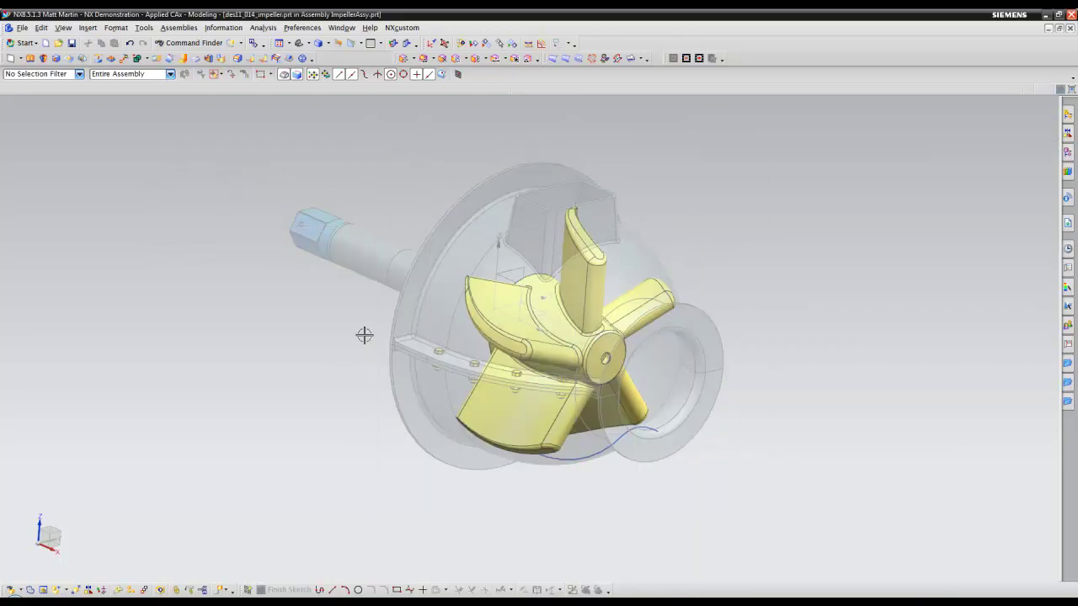
Switch the Work Part emphasis off and back on in the Visualization Preferences, applying each change to the impeller assembly
{"action": "left_click", "coordinate": [302, 27]}
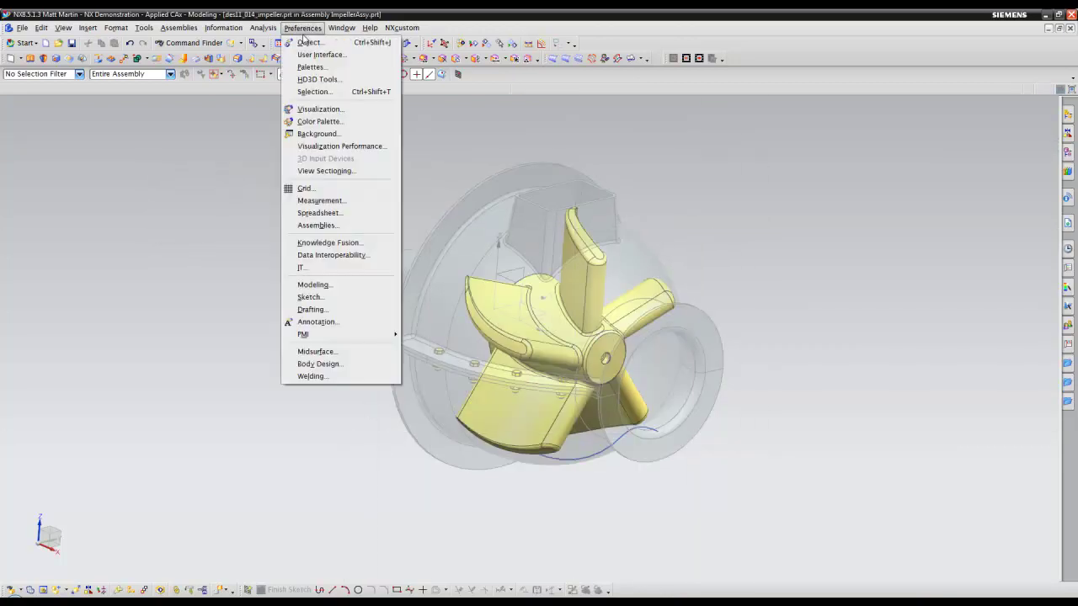
{"action": "left_click", "coordinate": [318, 109]}
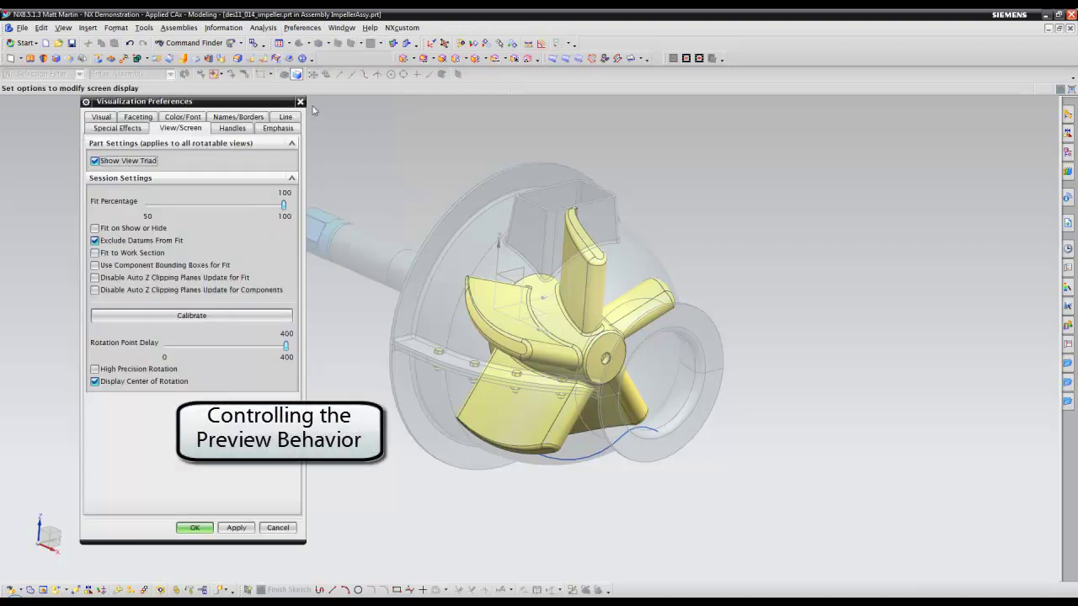
{"action": "left_click", "coordinate": [271, 132]}
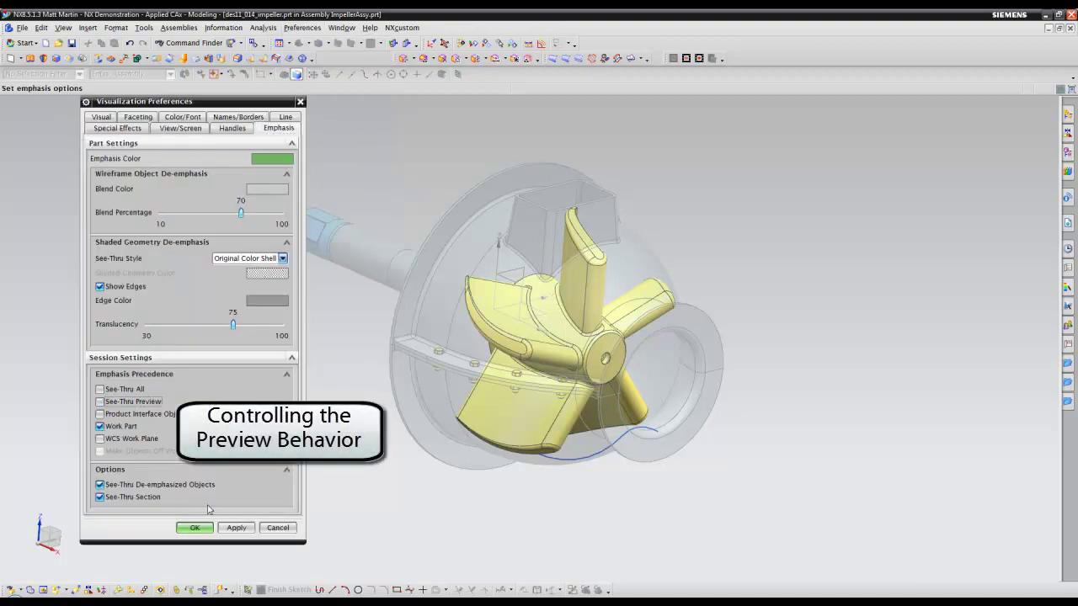
{"action": "left_click", "coordinate": [100, 426]}
{"action": "left_click", "coordinate": [236, 528]}
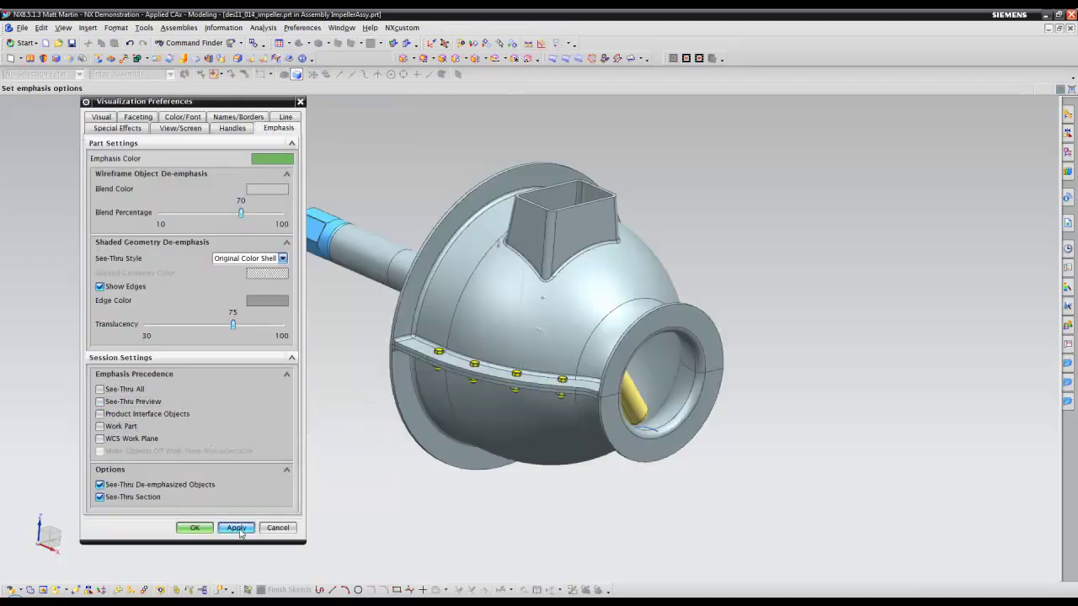
{"action": "left_click", "coordinate": [239, 528]}
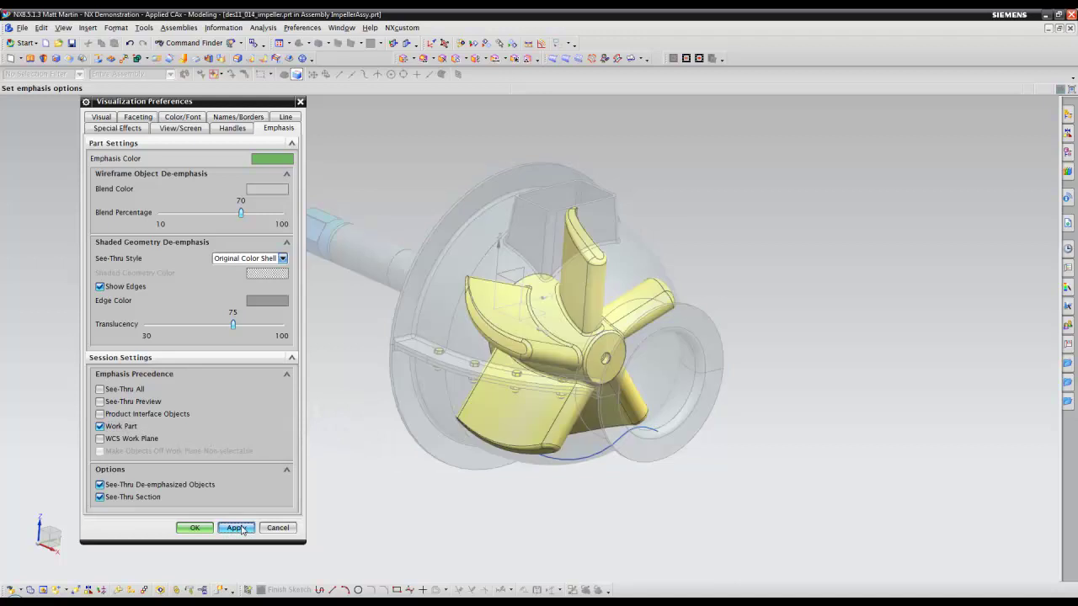
{"action": "left_click", "coordinate": [194, 528]}
Switch to the SeeThruPreView part and reopen the boss's chamfer to view its preview, keeping its settings
{"action": "left_click", "coordinate": [342, 28]}
{"action": "left_click", "coordinate": [373, 111]}
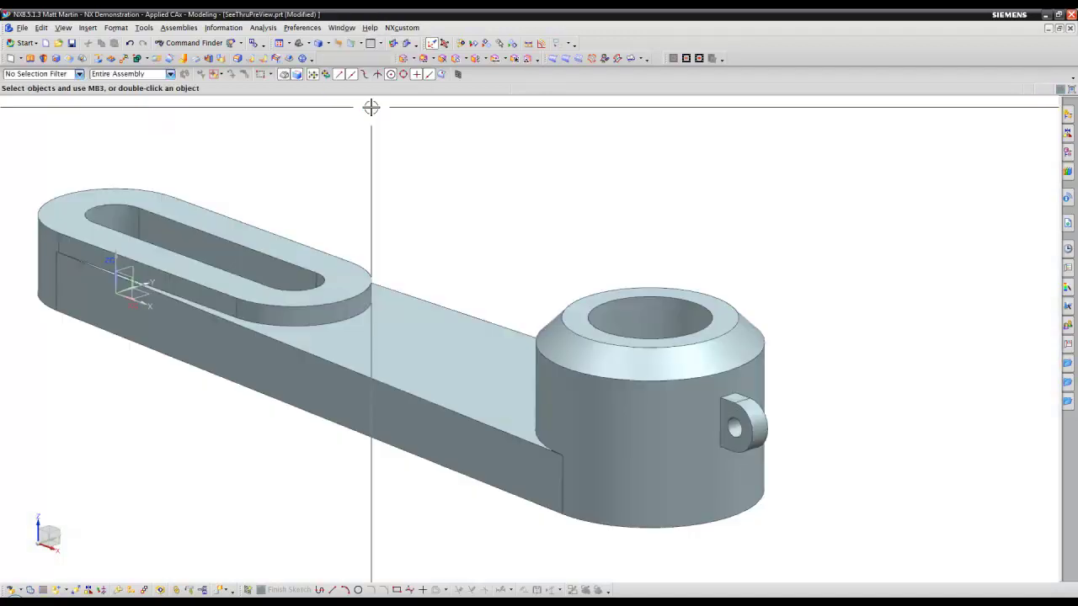
{"action": "left_click", "coordinate": [549, 330]}
{"action": "key", "text": "ctrl+shift+c"}
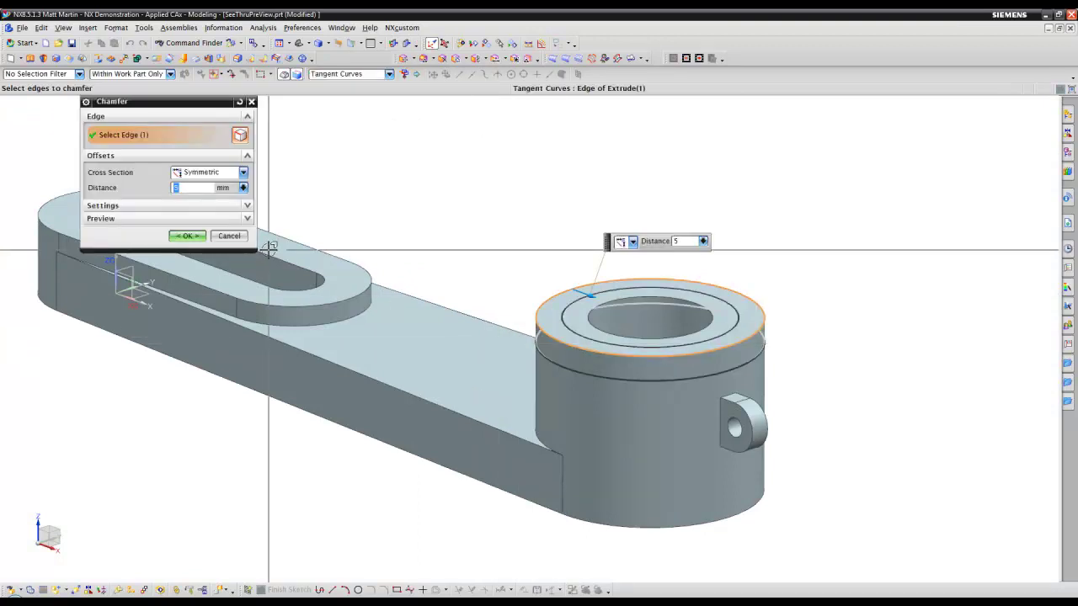
{"action": "middle_click", "coordinate": [286, 211]}
Enable See-Thru Preview in the emphasis preferences and check it by reopening the boss's chamfer
{"action": "left_click", "coordinate": [288, 29]}
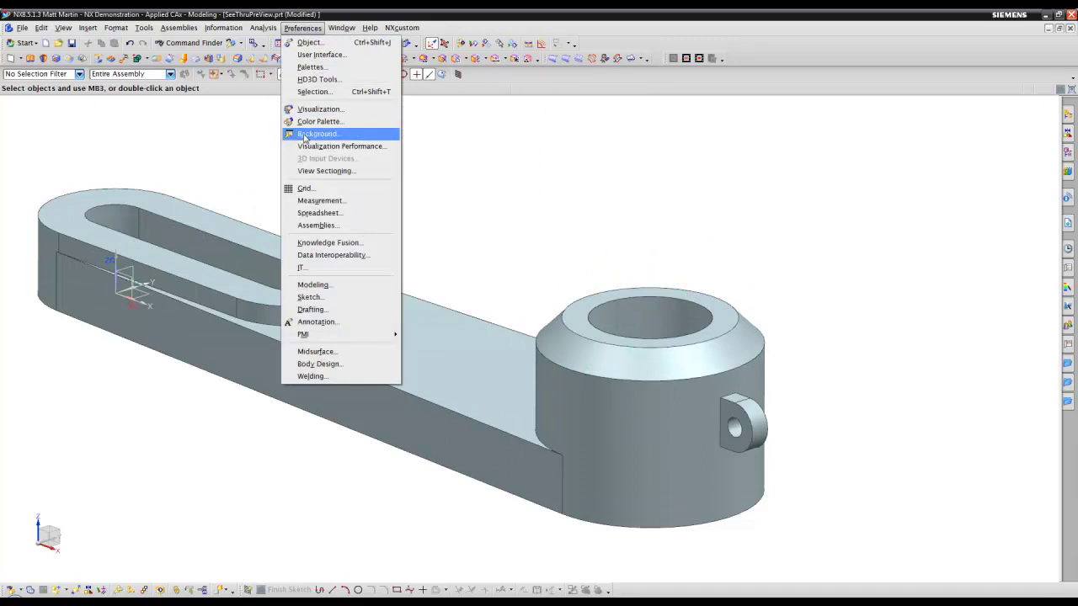
{"action": "left_click", "coordinate": [319, 109]}
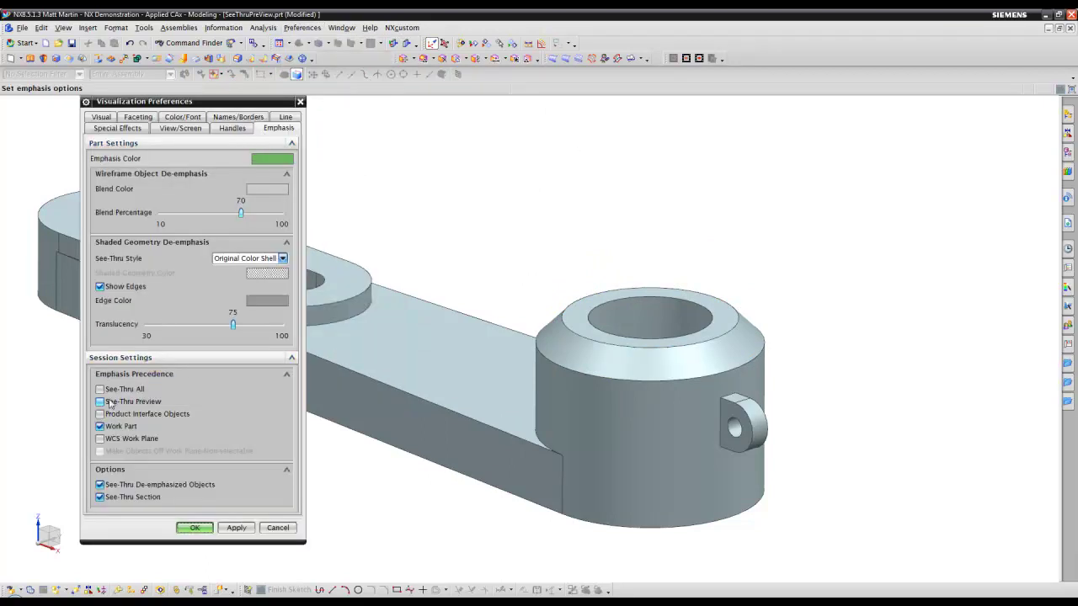
{"action": "left_click", "coordinate": [192, 528]}
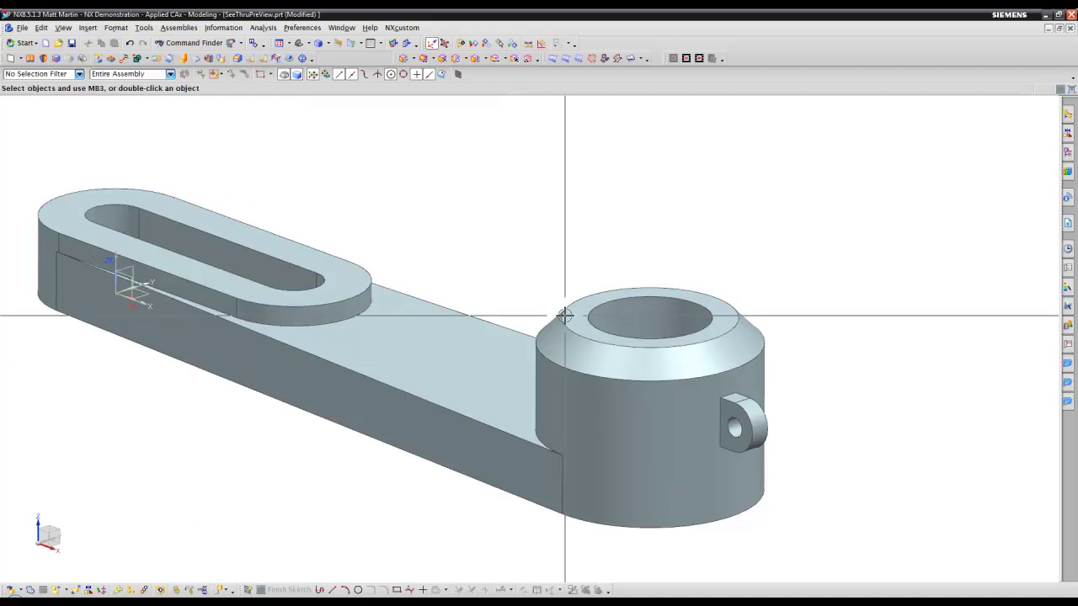
{"action": "double_click", "coordinate": [561, 330]}
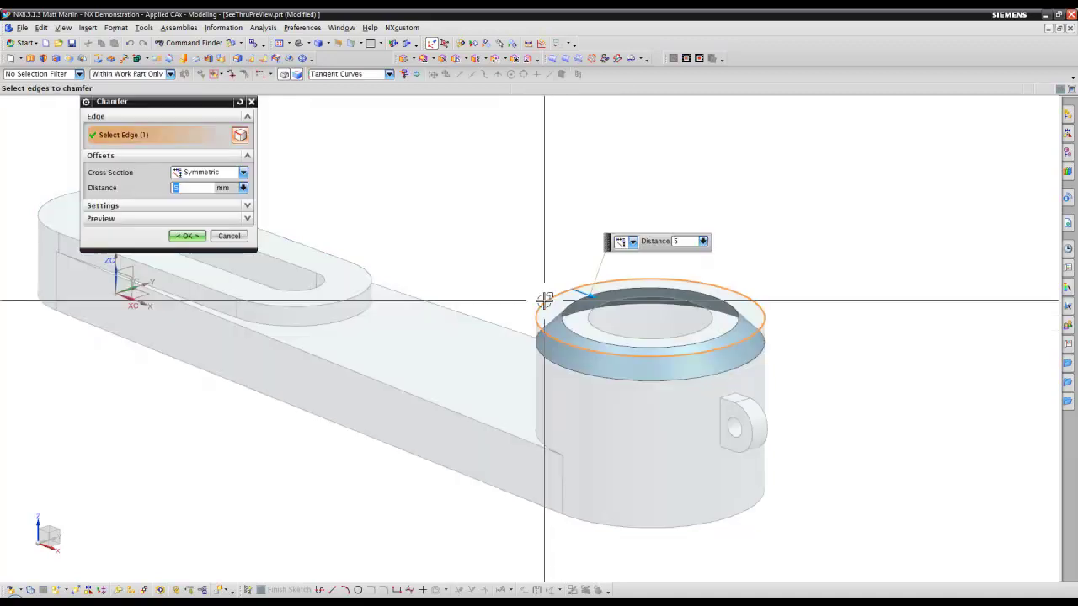
{"action": "left_click", "coordinate": [188, 236]}
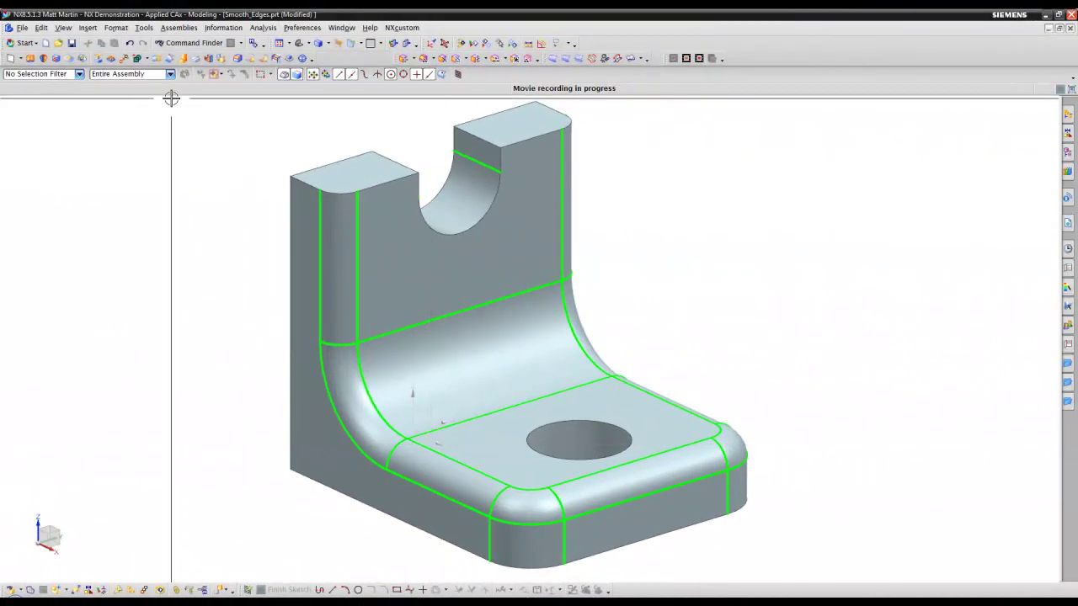
In the Smooth_Edges part's Visualization Preferences, set the smooth edge color to Red for the Trimetric view
{"action": "left_click", "coordinate": [296, 28]}
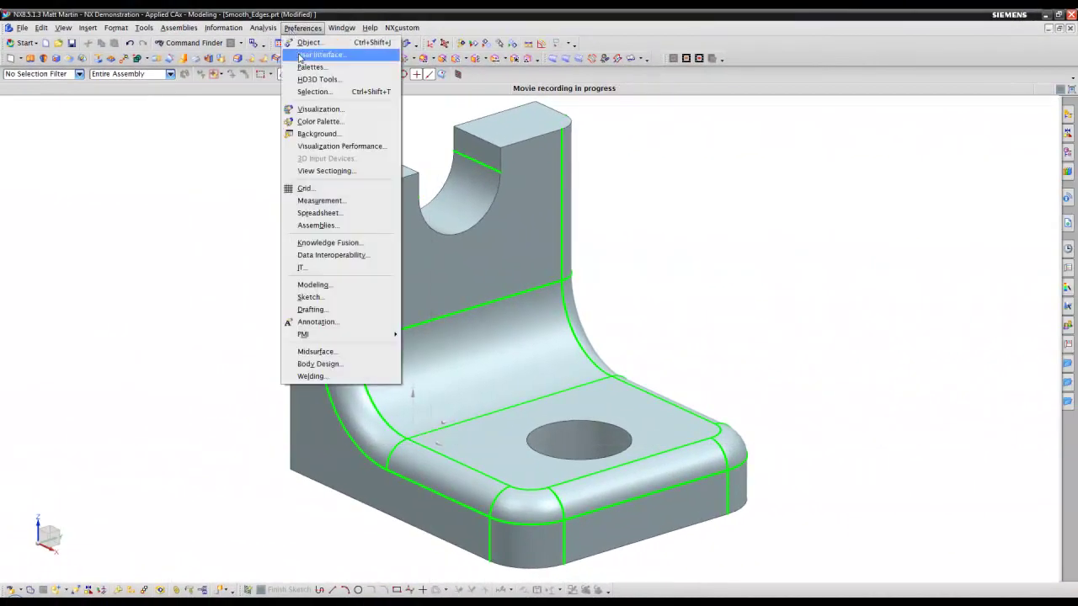
{"action": "left_click", "coordinate": [313, 111]}
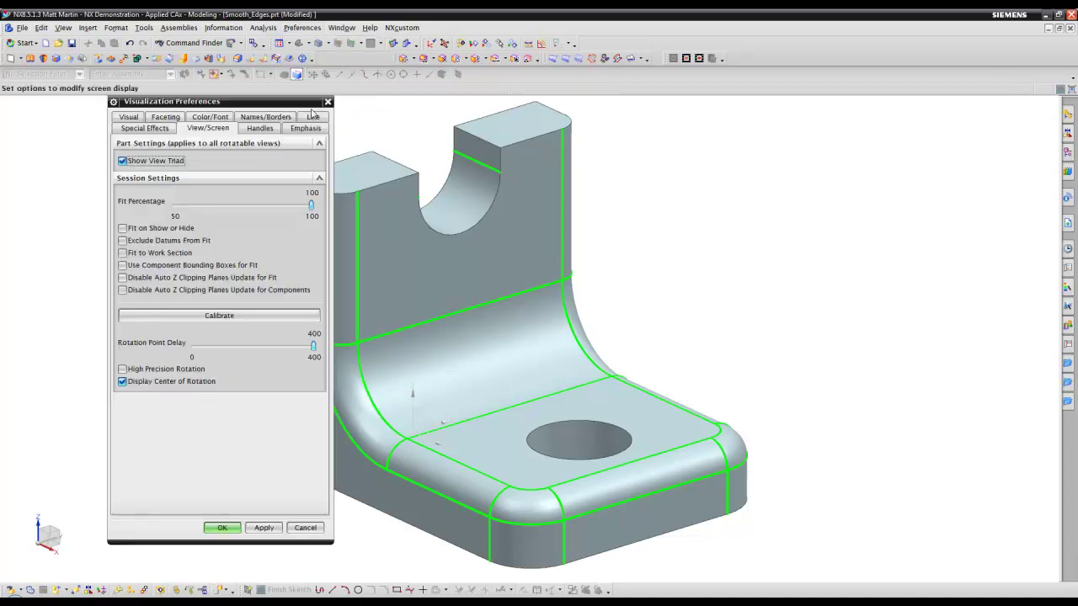
{"action": "left_click", "coordinate": [128, 117]}
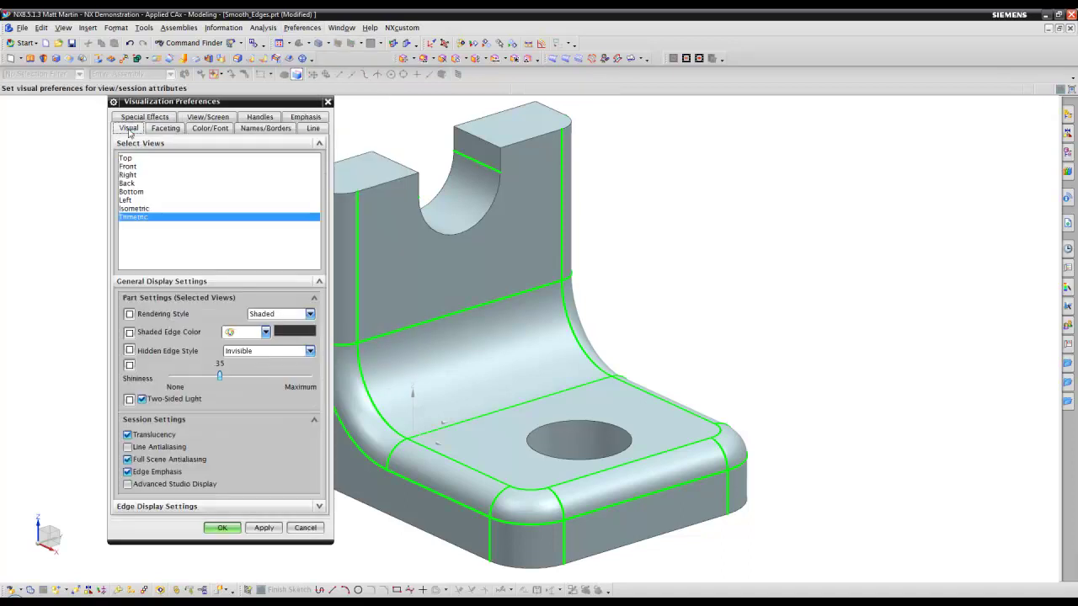
{"action": "left_click", "coordinate": [178, 507]}
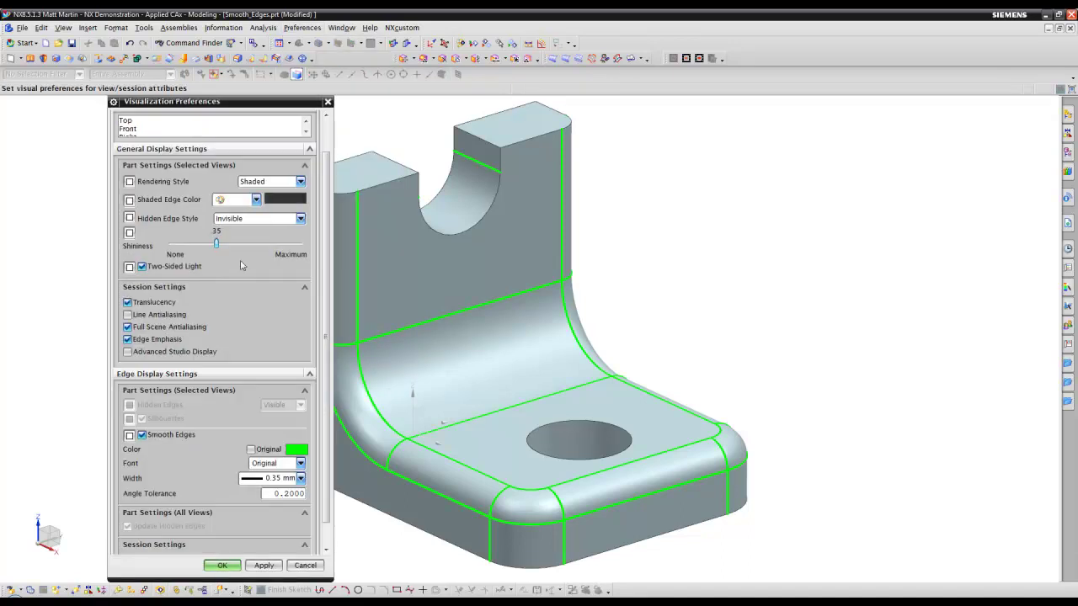
{"action": "left_click", "coordinate": [190, 154]}
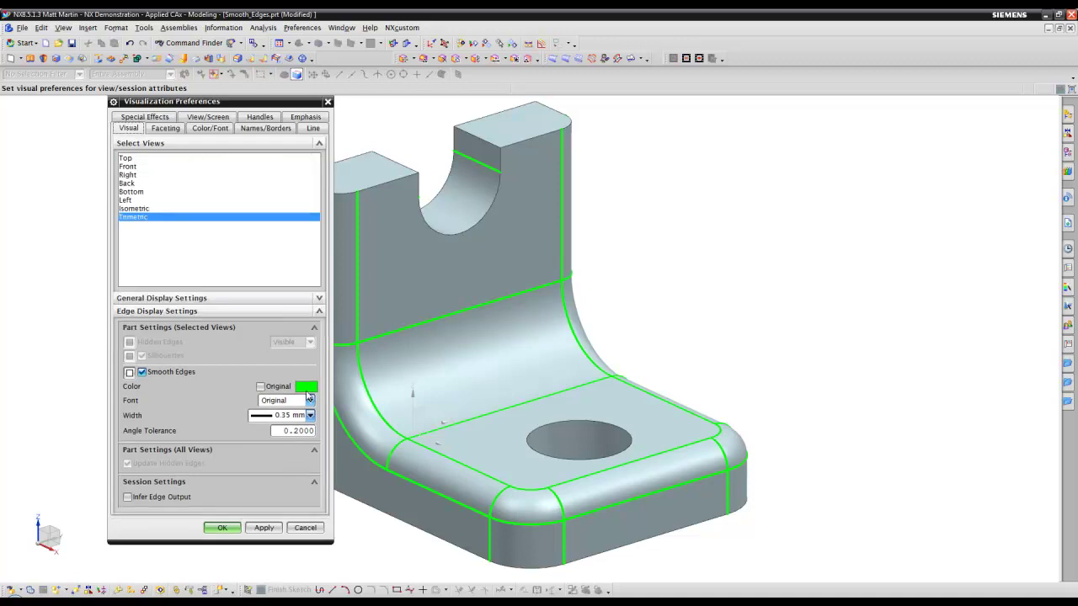
{"action": "left_click", "coordinate": [308, 388]}
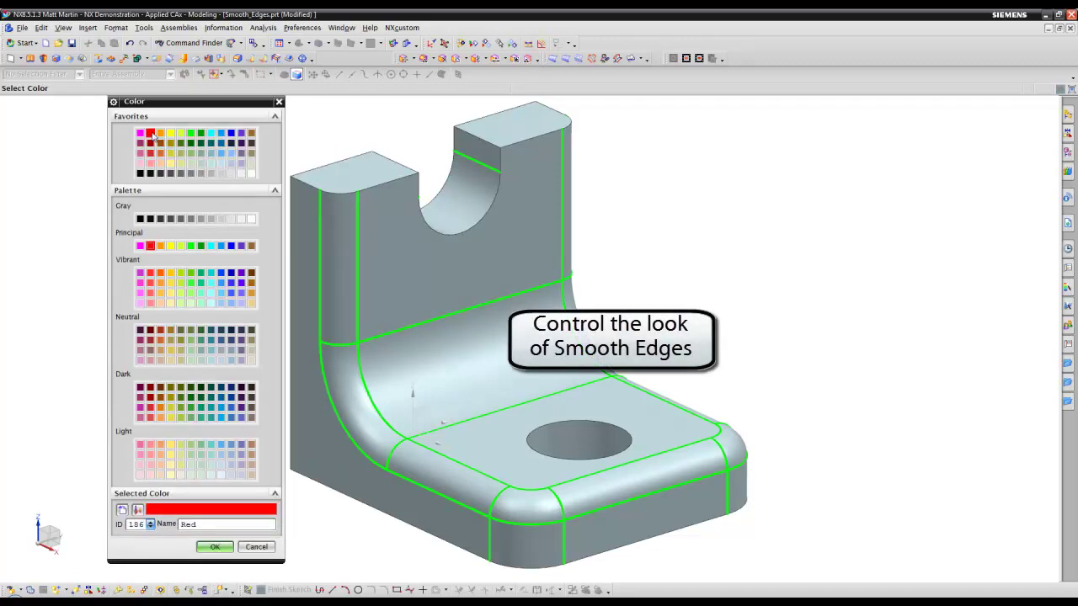
{"action": "left_click", "coordinate": [213, 548]}
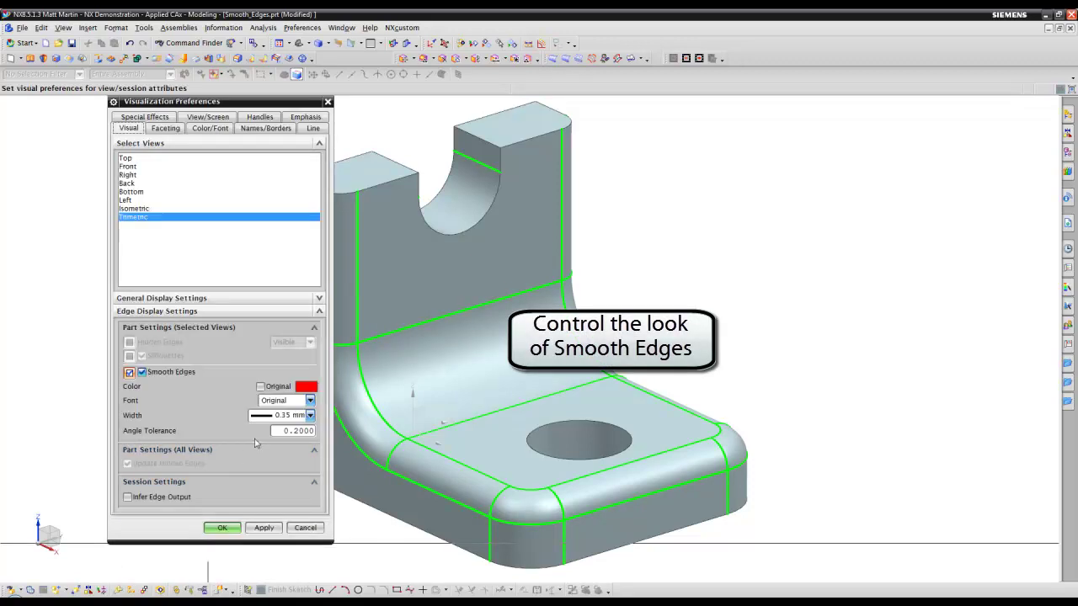
Set the smooth edges to a 0.13 mm width and a dashed font, and apply the preferences
{"action": "left_click", "coordinate": [296, 415]}
{"action": "left_click", "coordinate": [289, 432]}
{"action": "left_click", "coordinate": [290, 401]}
{"action": "left_click", "coordinate": [288, 434]}
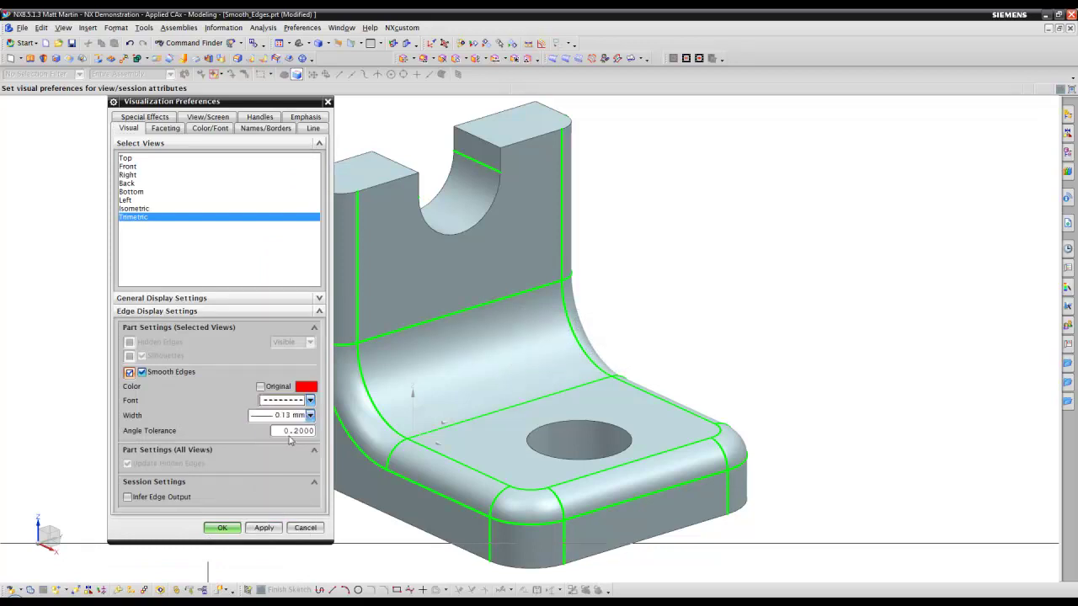
{"action": "left_click", "coordinate": [262, 528]}
{"action": "left_click", "coordinate": [229, 528]}
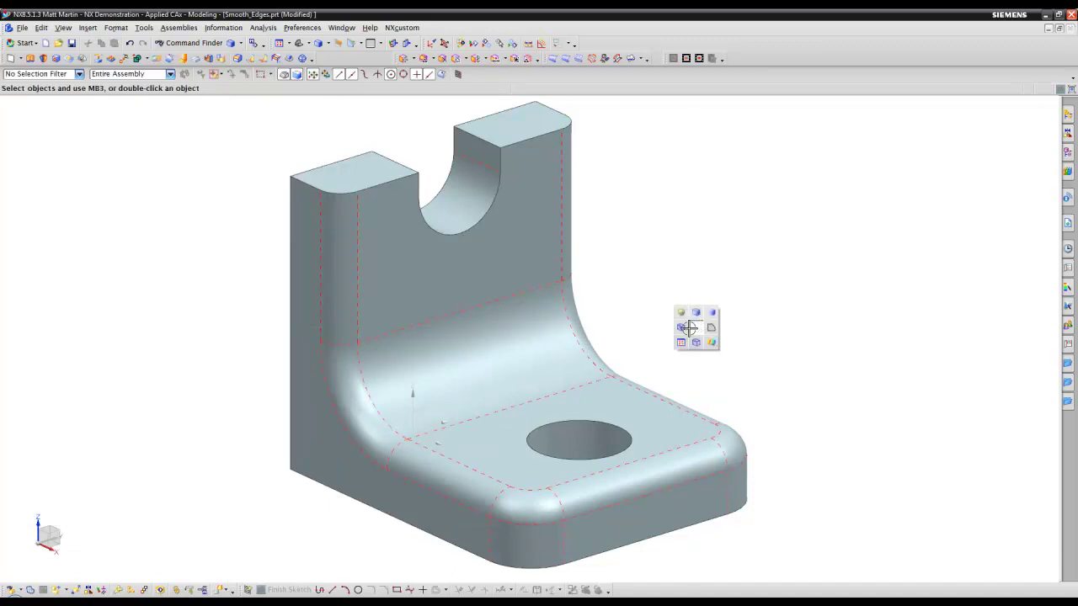
View the bracket's smooth edges in wireframe, and return to the shaded display with edges
{"action": "left_click", "coordinate": [682, 327]}
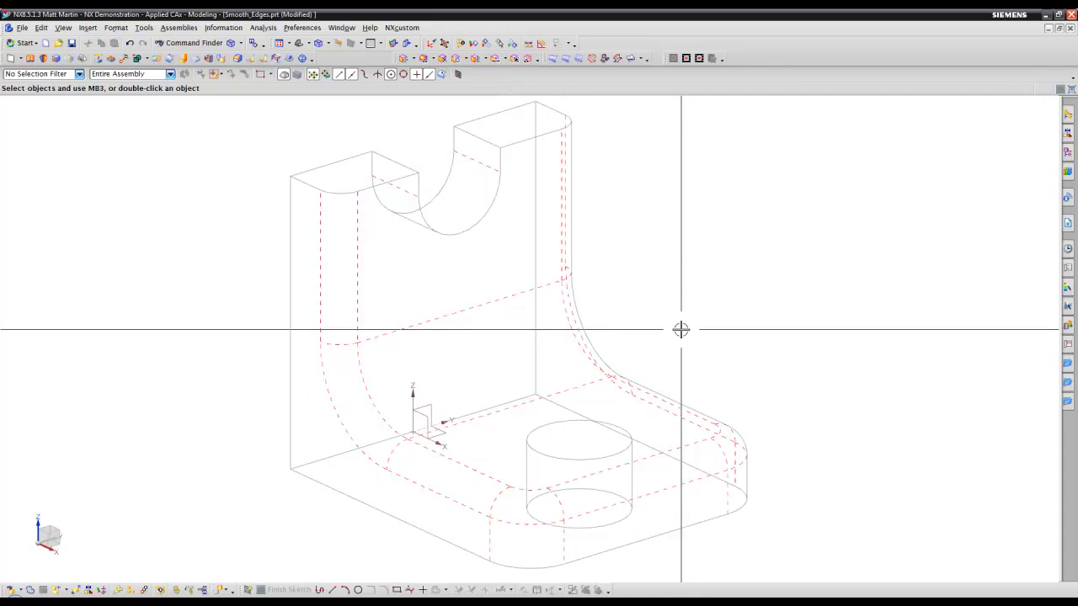
{"action": "left_click", "coordinate": [711, 312]}
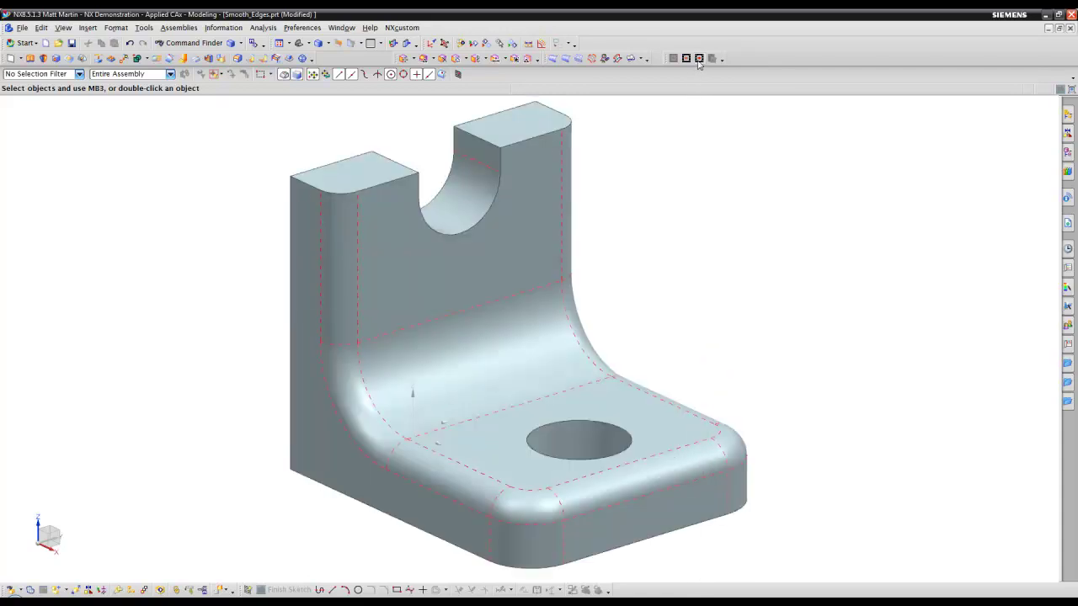
{"action": "middle_click_drag", "start_coordinate": [529, 339], "coordinate": [847, 303]}
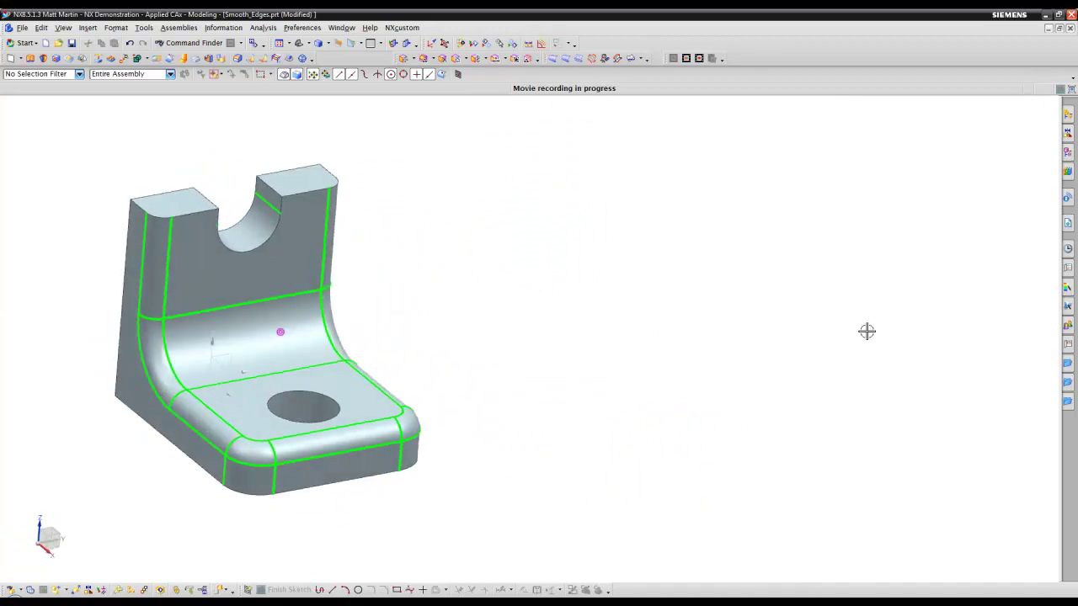
Enable Exclude Datums From Fit in the View/Screen preferences and fit the view to the bracket
{"action": "middle_click_drag", "start_coordinate": [968, 347], "coordinate": [907, 354]}
{"action": "scroll", "coordinate": [763, 384], "scroll_direction": "down", "scroll_amount": 5}
{"action": "mouse_move", "coordinate": [750, 375]}
{"action": "middle_mouse_down"}
{"action": "mouse_move", "coordinate": [895, 149]}
{"action": "mouse_move", "coordinate": [561, 336]}
{"action": "mouse_move", "coordinate": [659, 373]}
{"action": "mouse_move", "coordinate": [690, 328]}
{"action": "mouse_move", "coordinate": [631, 349]}
{"action": "mouse_move", "coordinate": [635, 362]}
{"action": "mouse_move", "coordinate": [604, 339]}
{"action": "mouse_move", "coordinate": [595, 356]}
{"action": "mouse_move", "coordinate": [767, 386]}
{"action": "mouse_move", "coordinate": [758, 389]}
{"action": "mouse_move", "coordinate": [787, 343]}
{"action": "mouse_move", "coordinate": [746, 339]}
{"action": "middle_mouse_up"}
{"action": "scroll", "coordinate": [652, 363], "scroll_direction": "up", "scroll_amount": 6}
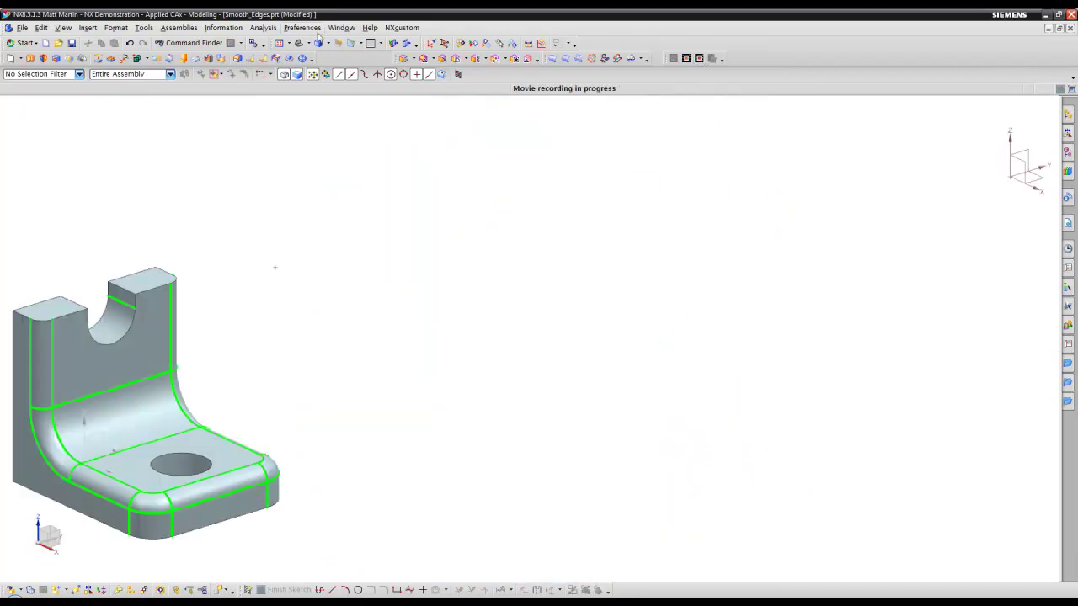
{"action": "left_click", "coordinate": [303, 27]}
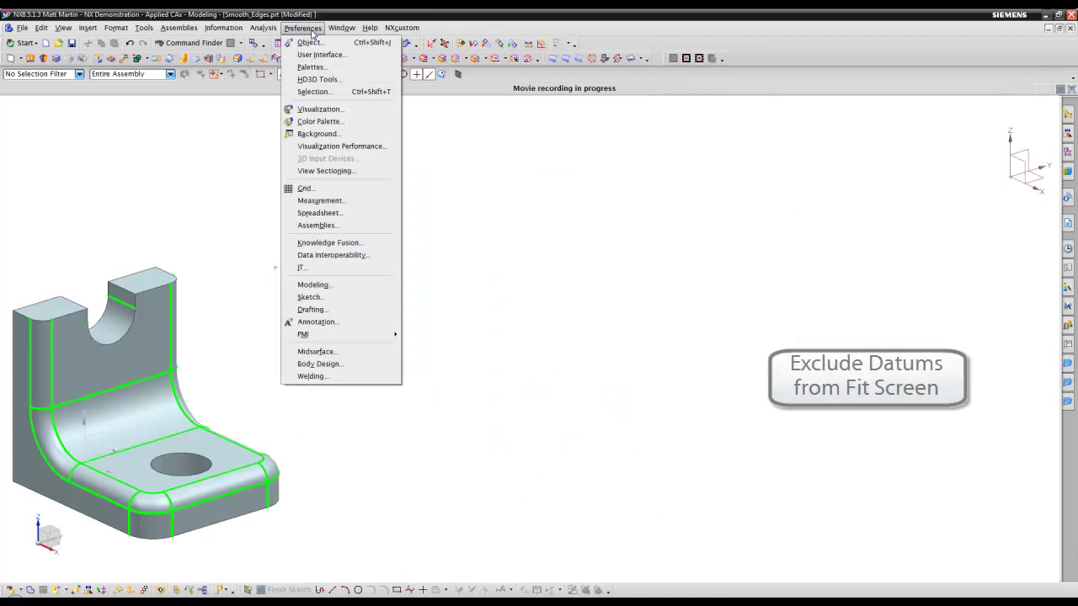
{"action": "left_click", "coordinate": [320, 109]}
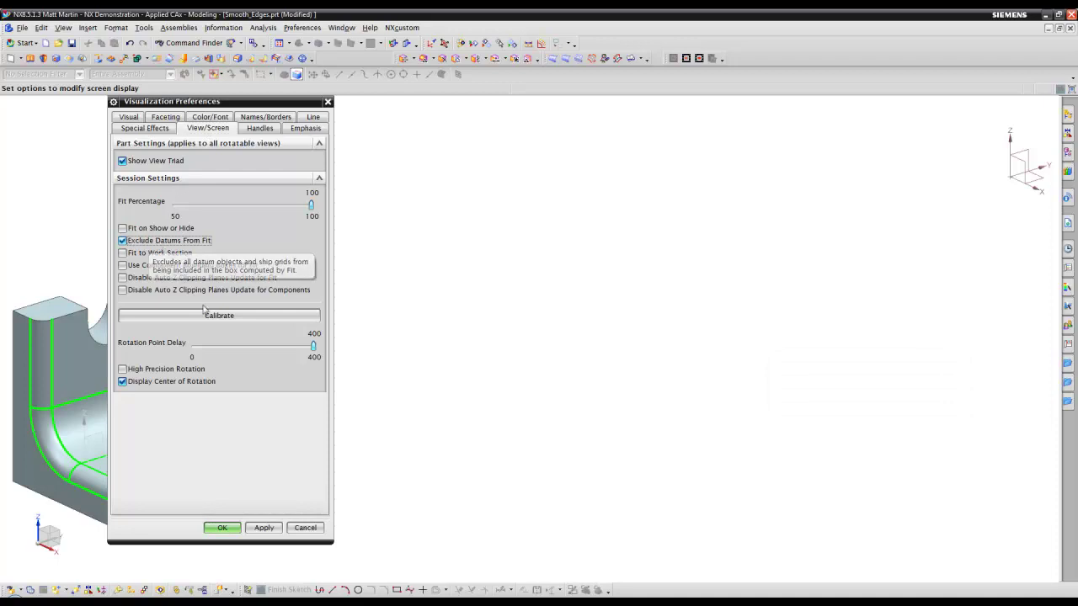
{"action": "left_click", "coordinate": [222, 528]}
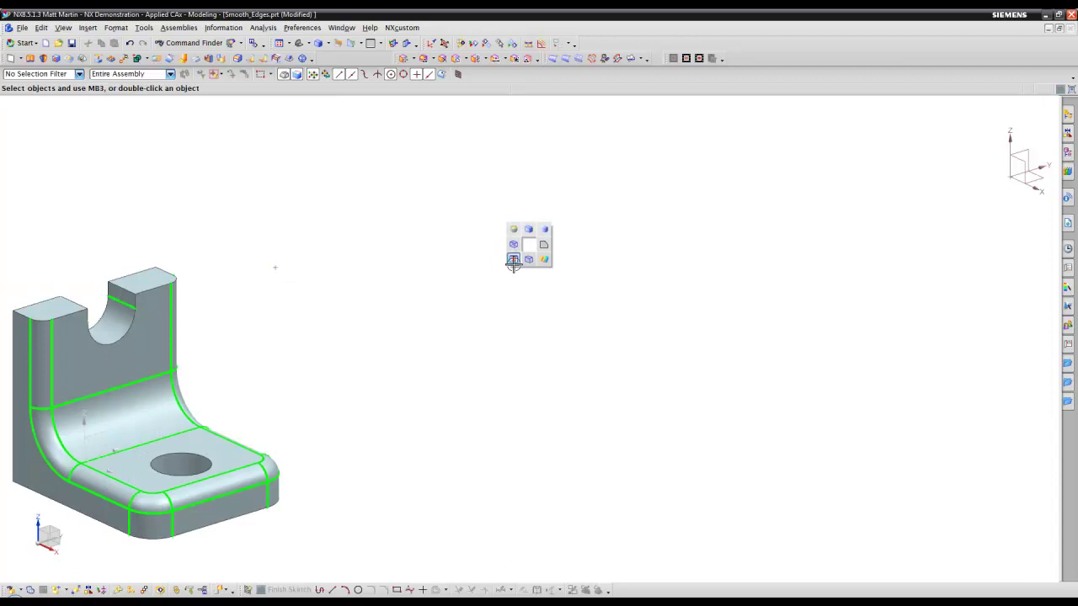
{"action": "left_click", "coordinate": [514, 261]}
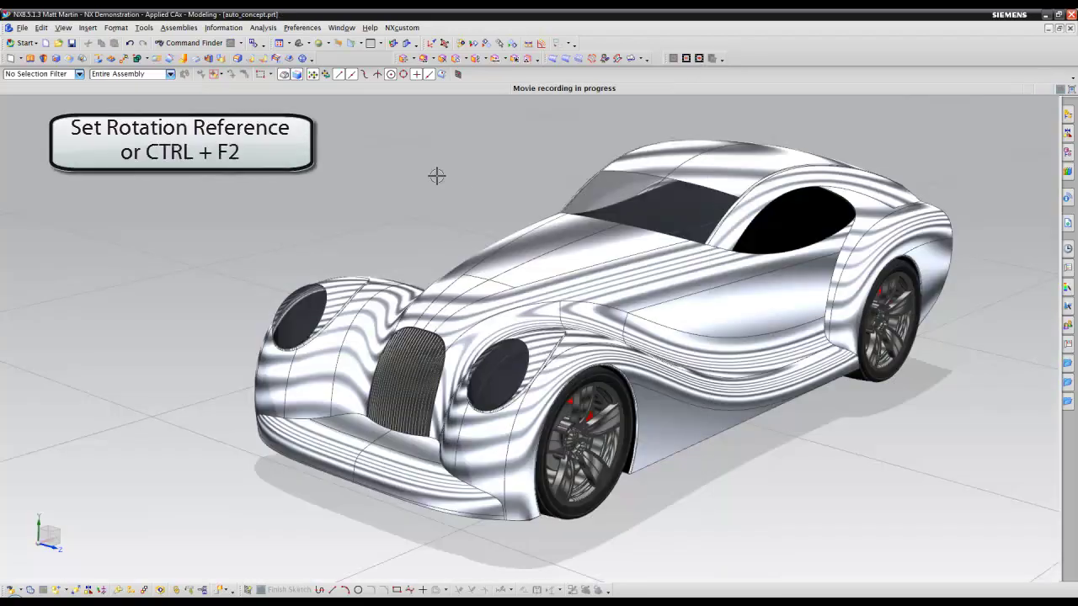
Set the rotation reference to the instance geometry edge on the car's hood and rotate the view about it
{"action": "right_click", "coordinate": [436, 175]}
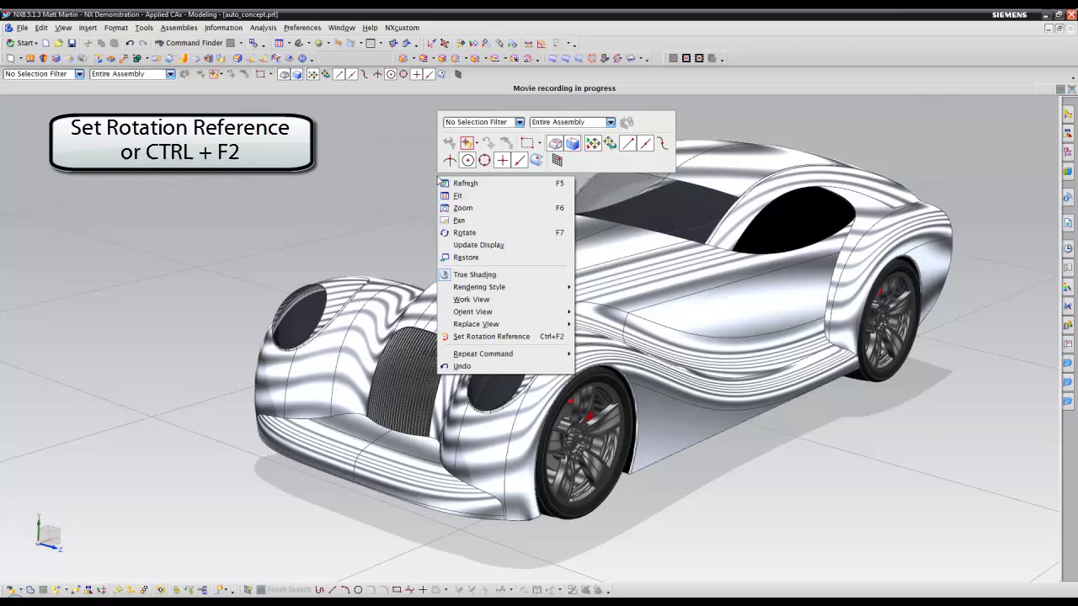
{"action": "left_click", "coordinate": [502, 338]}
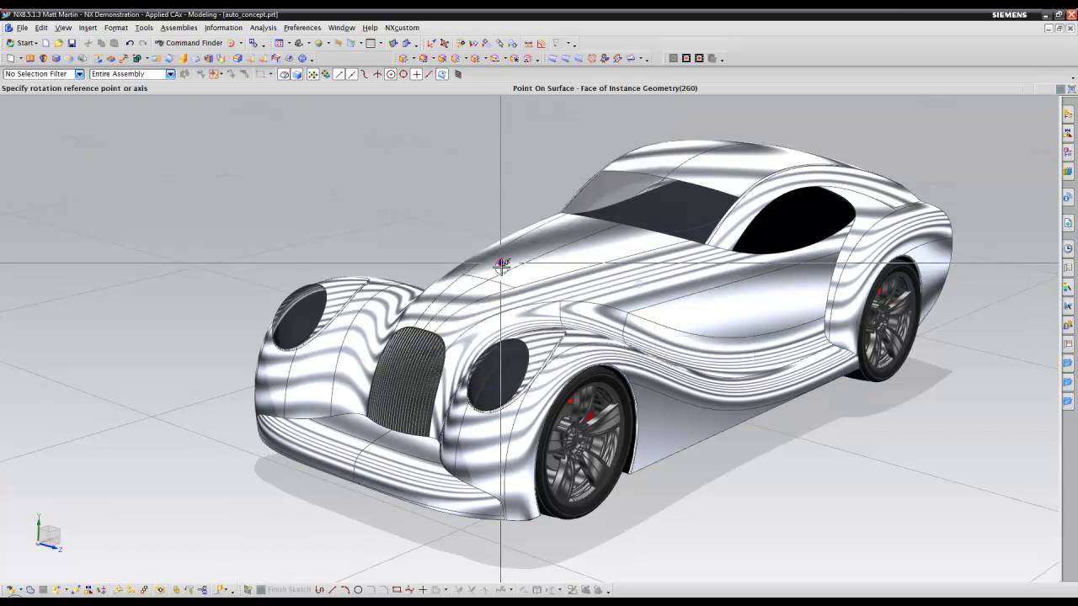
{"action": "left_click", "coordinate": [503, 272]}
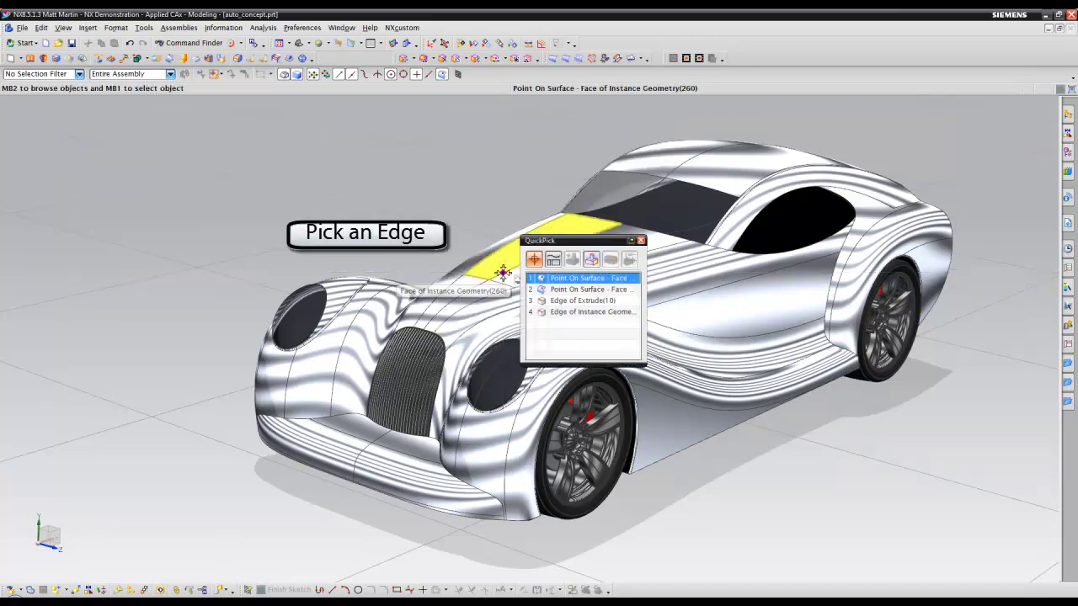
{"action": "left_click", "coordinate": [574, 308]}
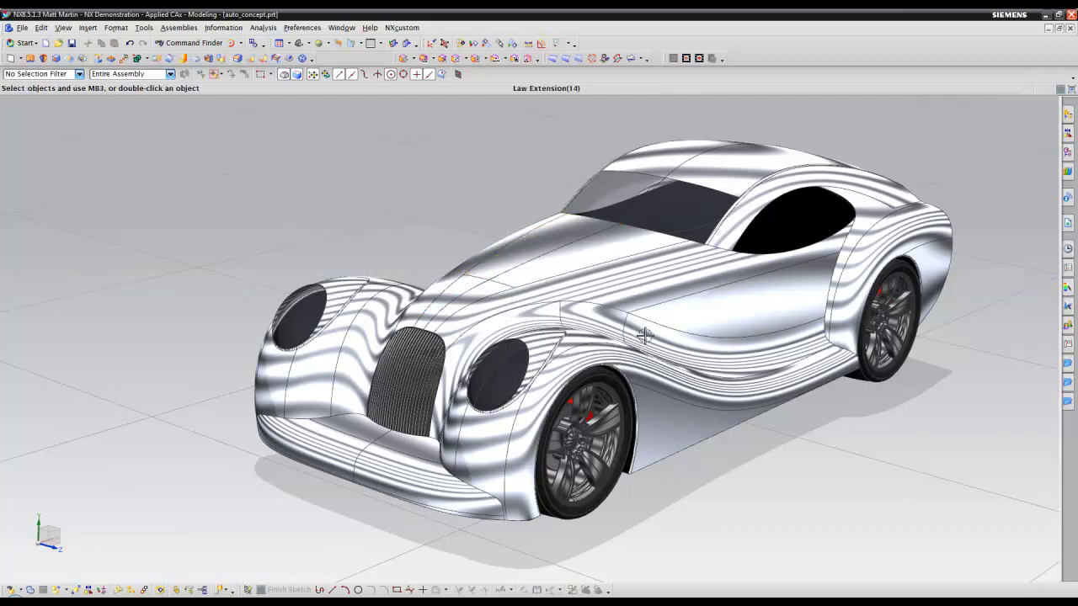
{"action": "middle_click_drag", "start_coordinate": [647, 353], "coordinate": [662, 413]}
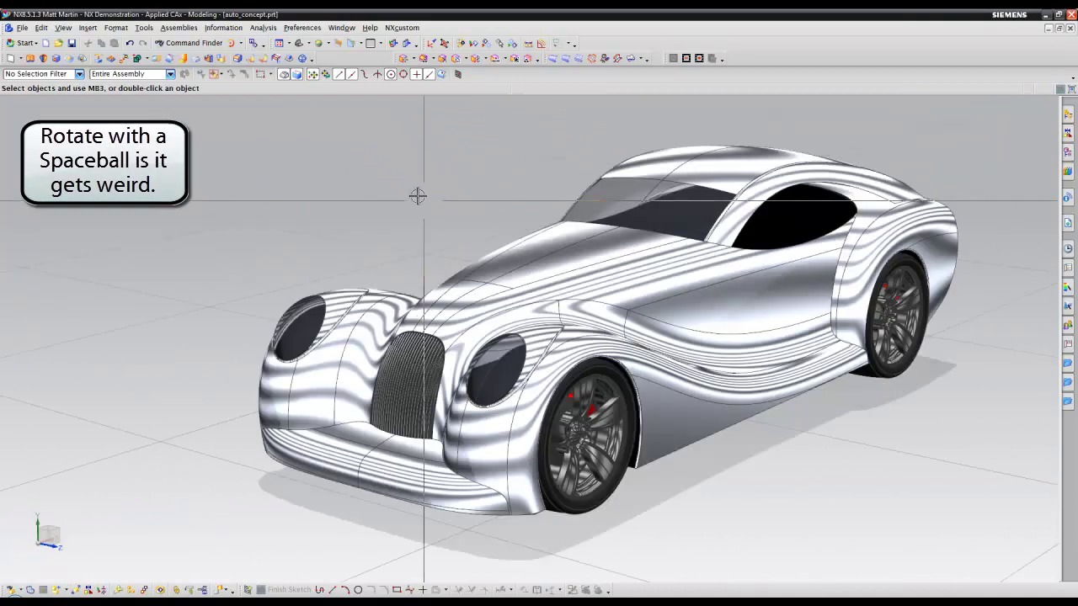
Clear the rotation reference set on the car model
{"action": "right_click", "coordinate": [417, 195]}
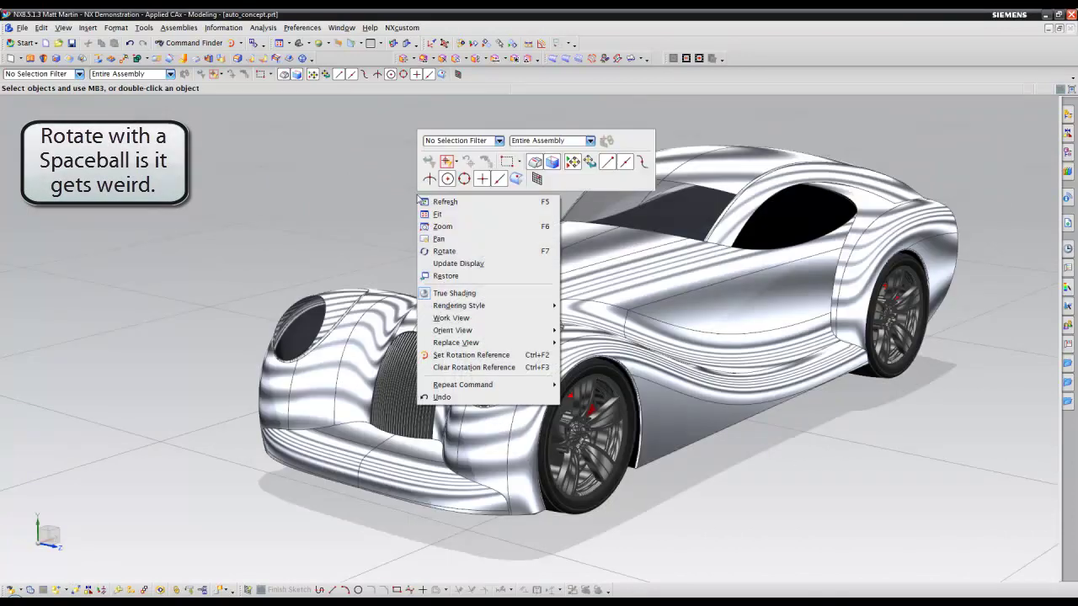
{"action": "left_click", "coordinate": [515, 367]}
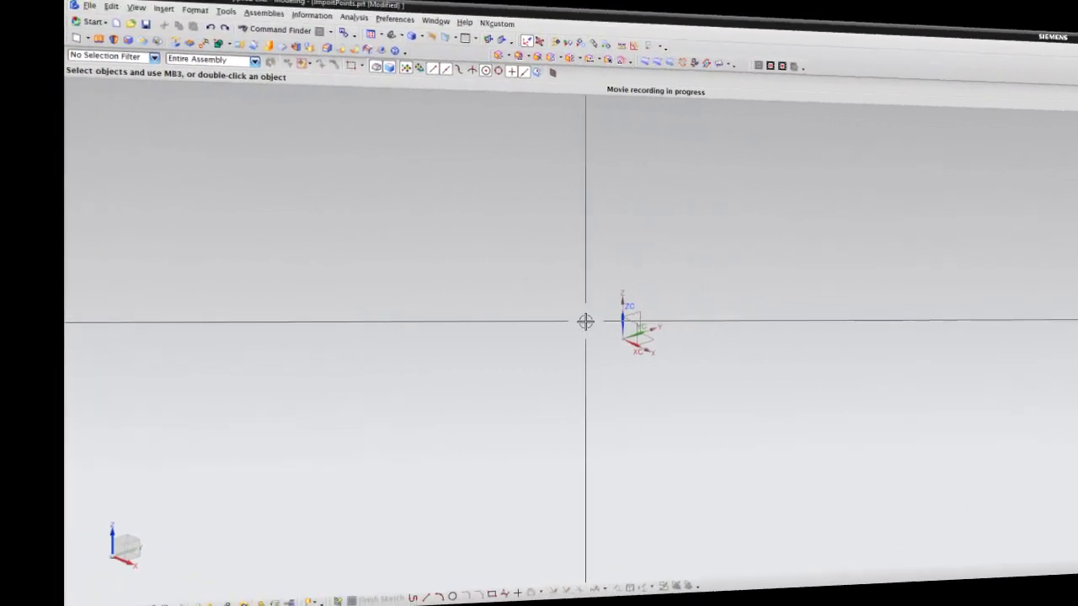
Import the points from the data file Points1.dat using the Absolute destination CSYS, accepting the large point count
{"action": "left_click", "coordinate": [22, 28]}
{"action": "mouse_move", "coordinate": [35, 224]}
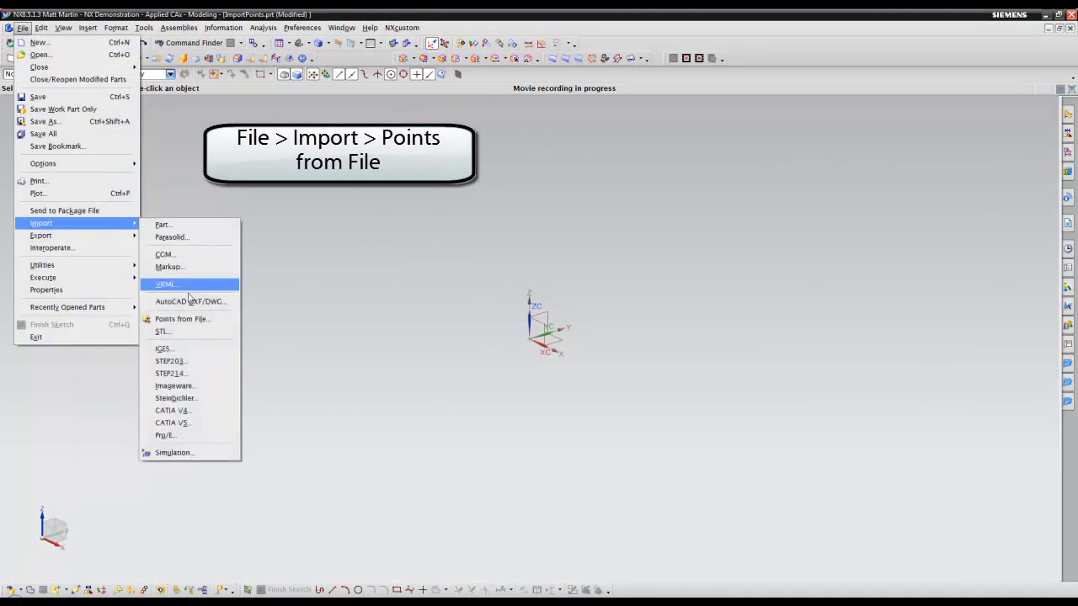
{"action": "left_click", "coordinate": [194, 319]}
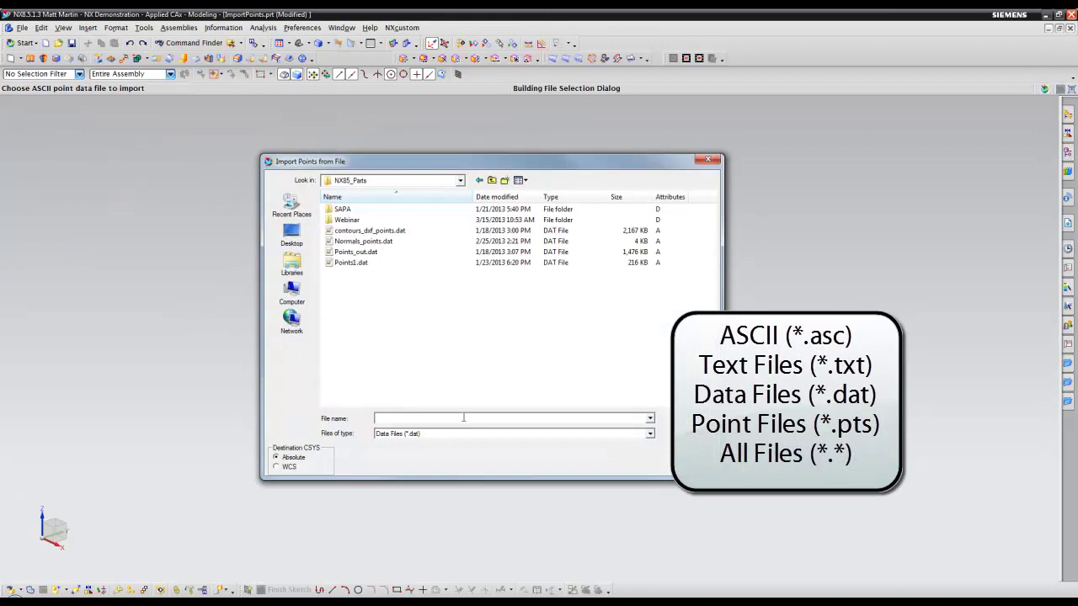
{"action": "left_click", "coordinate": [645, 434]}
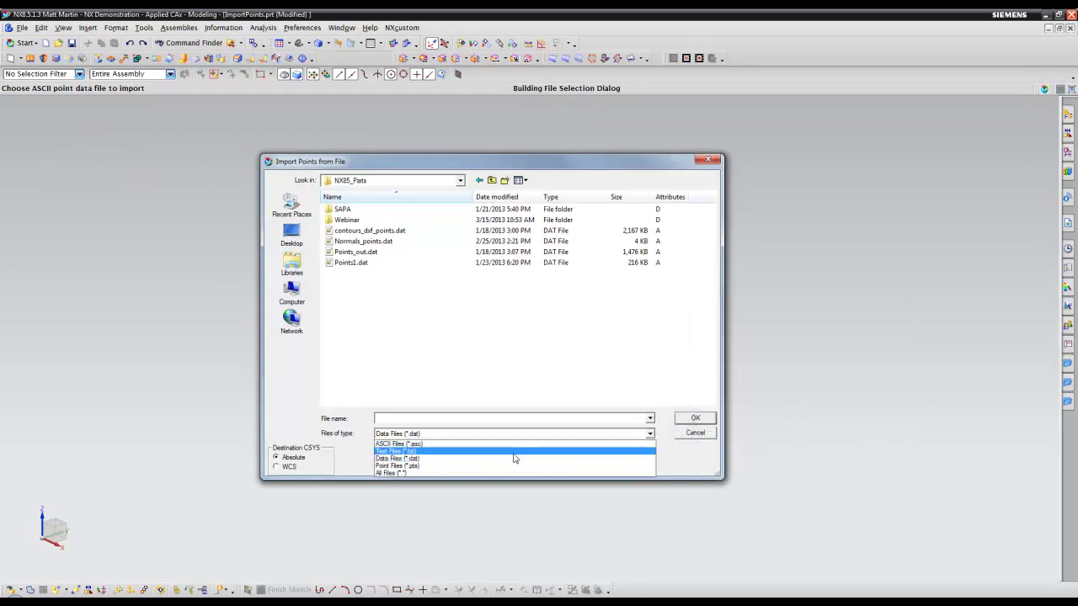
{"action": "left_click", "coordinate": [413, 458]}
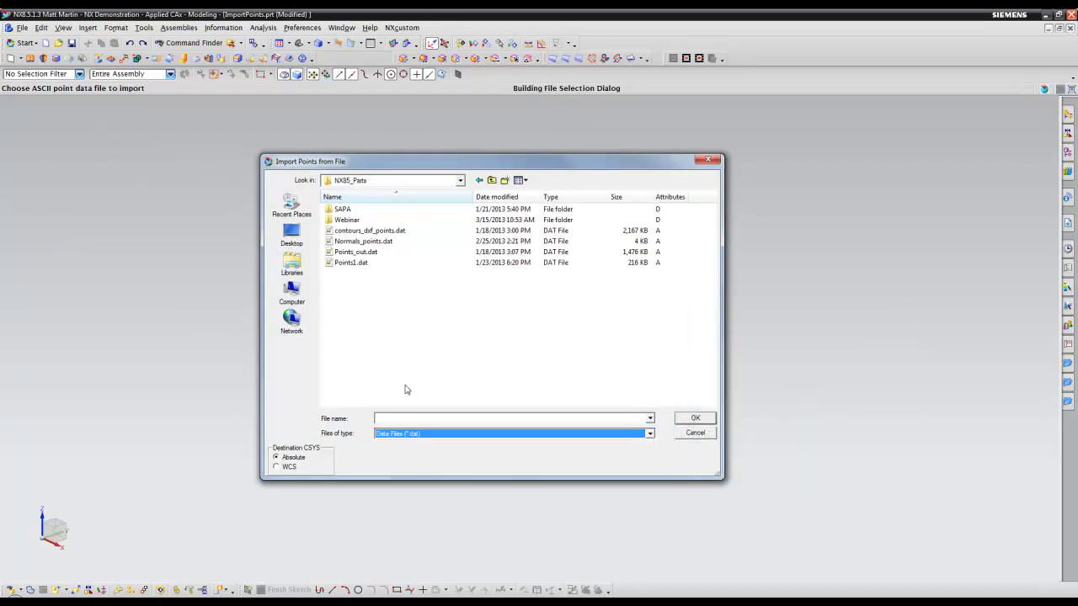
{"action": "left_click", "coordinate": [351, 263]}
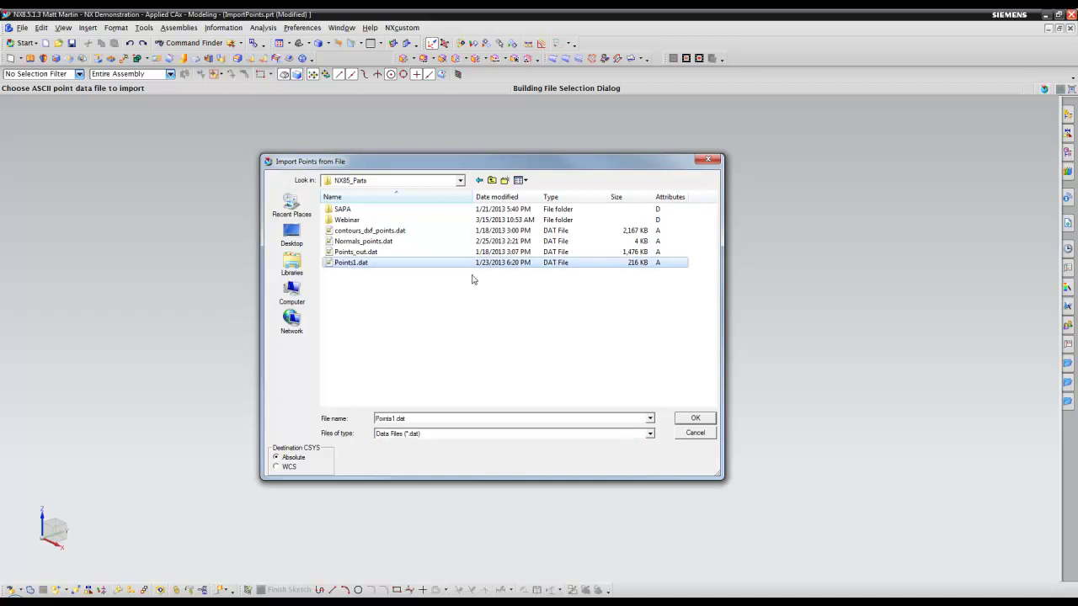
{"action": "left_click", "coordinate": [697, 420]}
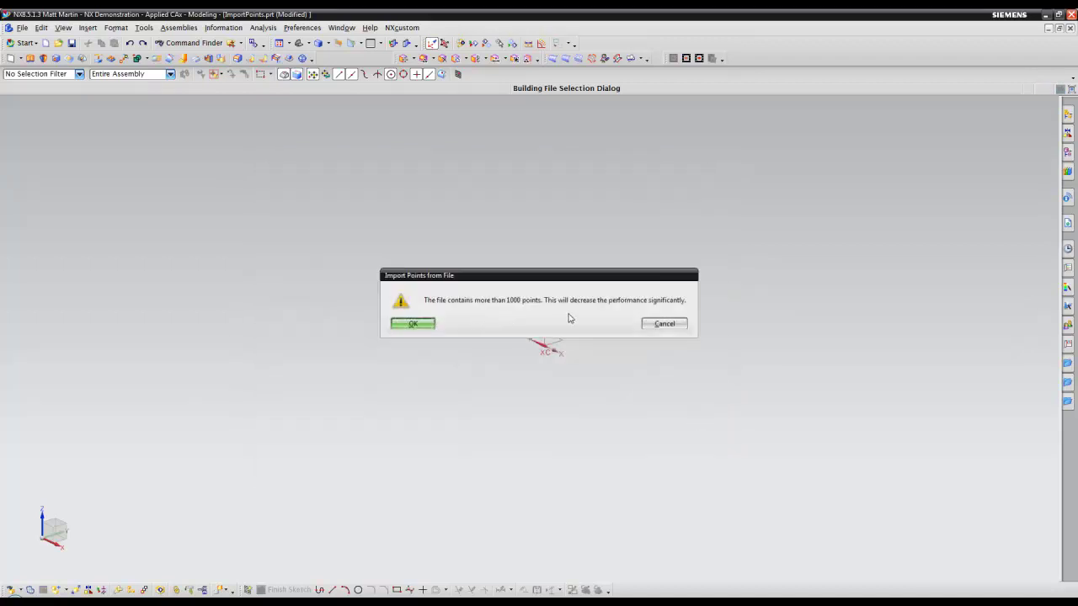
{"action": "left_click", "coordinate": [413, 325]}
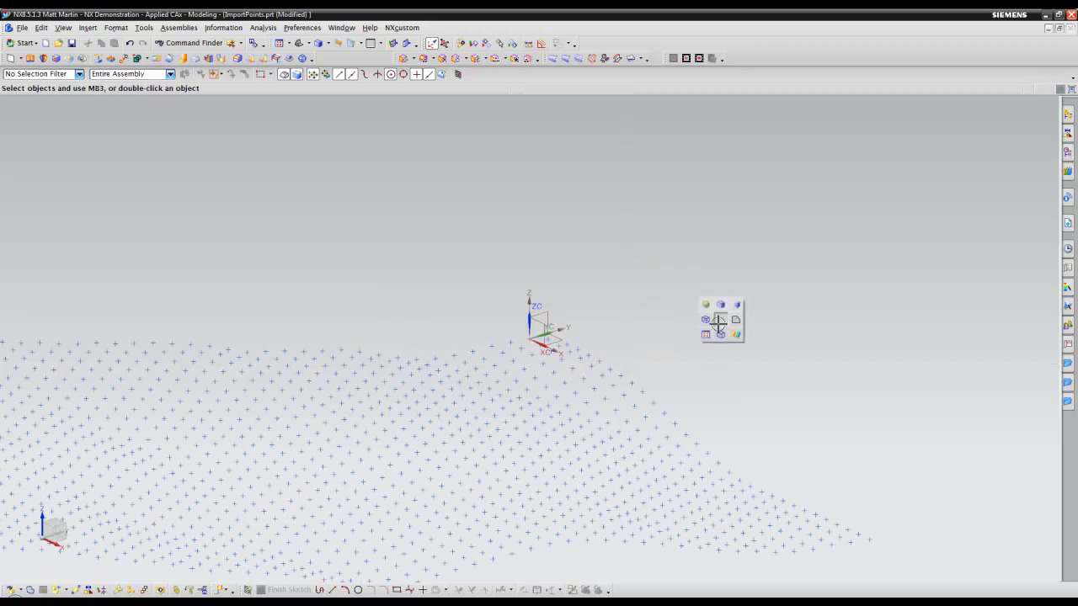
Rotate to inspect the whole imported point set, select all of it, and undo the point import
{"action": "middle_click_drag", "start_coordinate": [714, 326], "coordinate": [615, 438]}
{"action": "left_click_drag", "start_coordinate": [186, 264], "coordinate": [999, 475]}
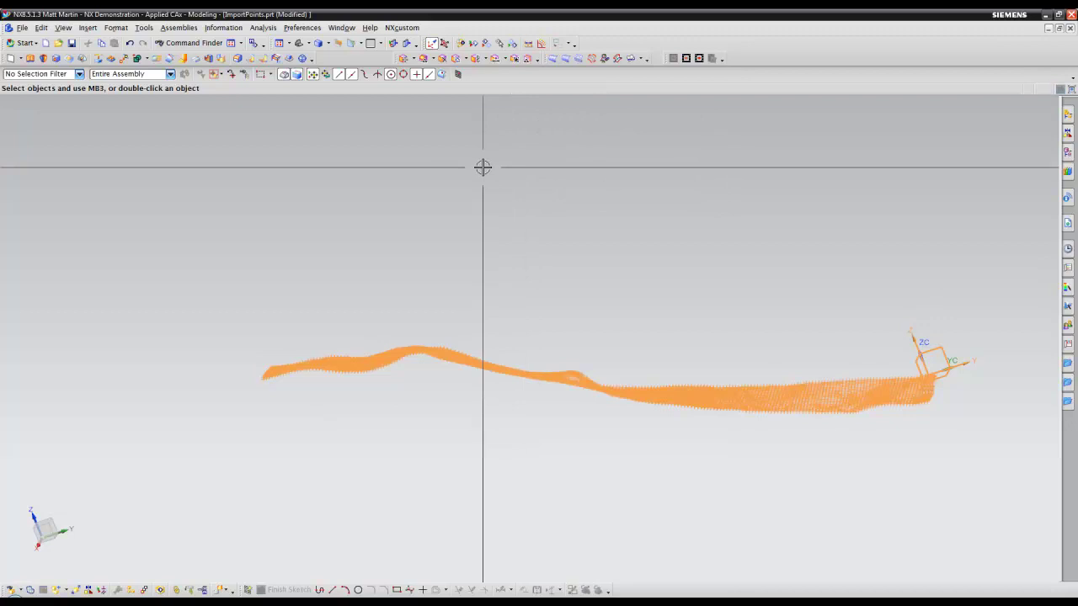
{"action": "key", "text": "ctrl+z"}
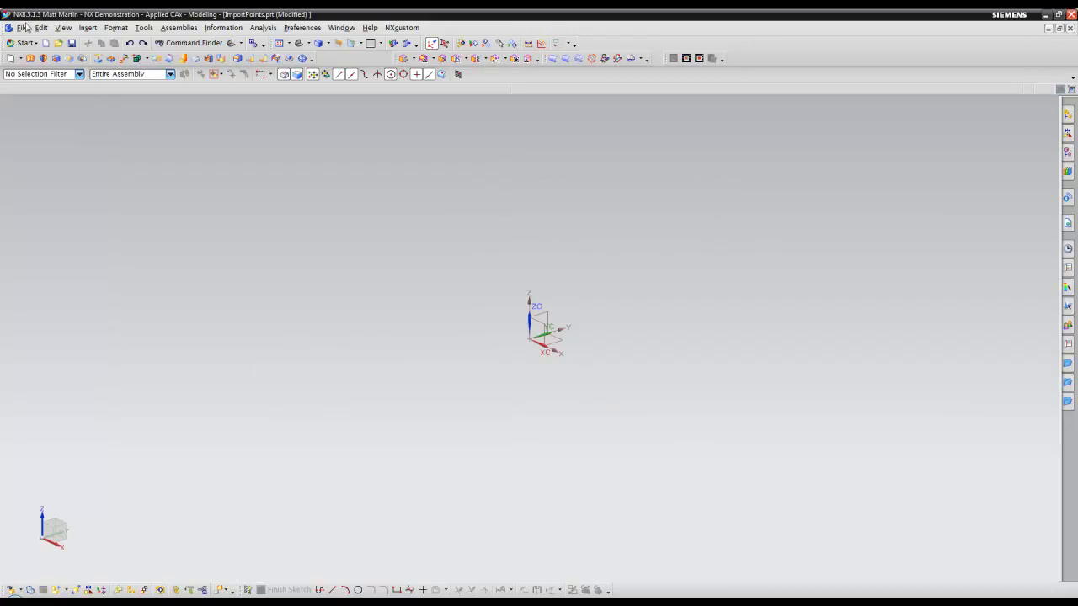
Import the points from contours_dxf_points.dat using the Absolute destination CSYS, accepting the large point count
{"action": "left_click", "coordinate": [23, 28]}
{"action": "mouse_move", "coordinate": [57, 228]}
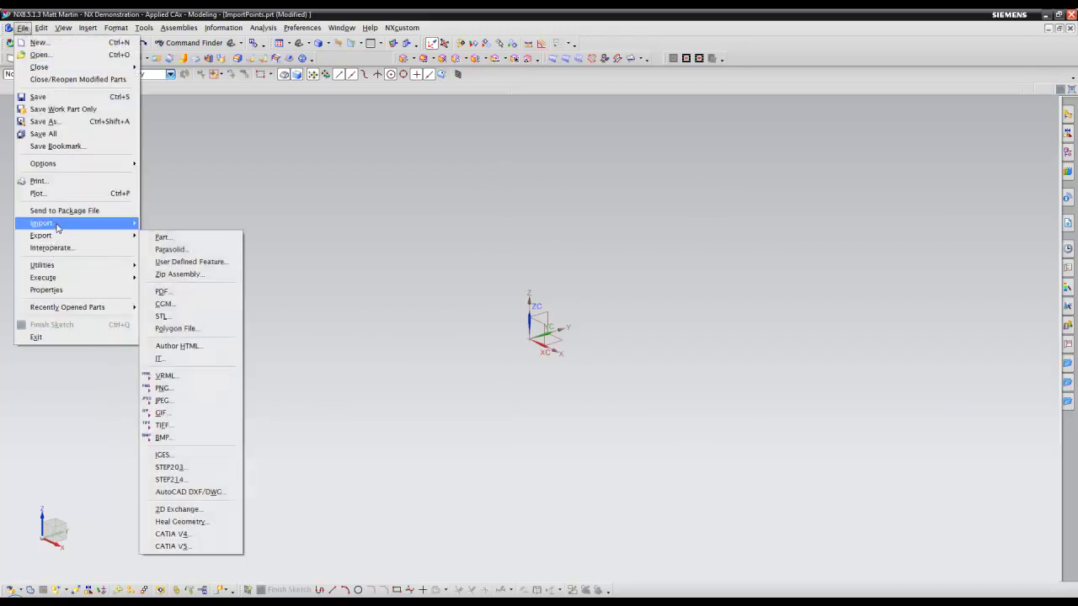
{"action": "left_click", "coordinate": [187, 319]}
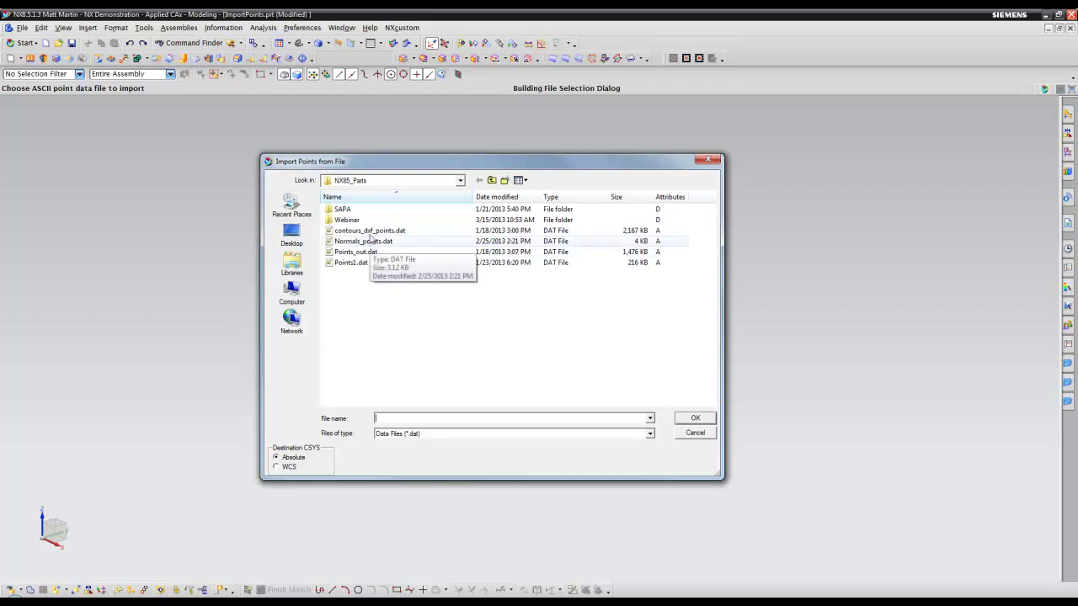
{"action": "left_click", "coordinate": [372, 234]}
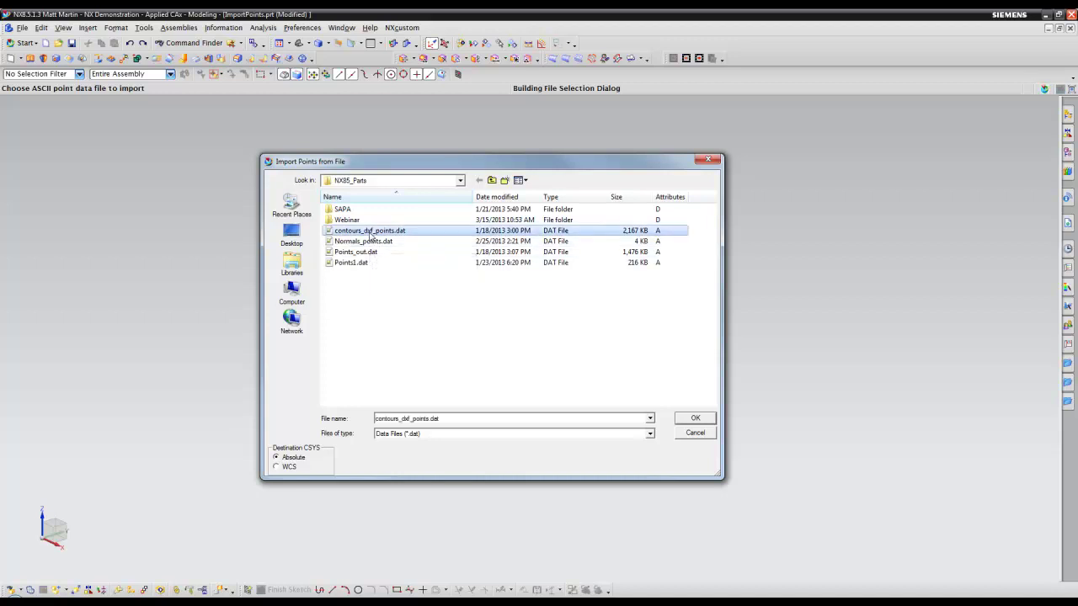
{"action": "left_click", "coordinate": [695, 419]}
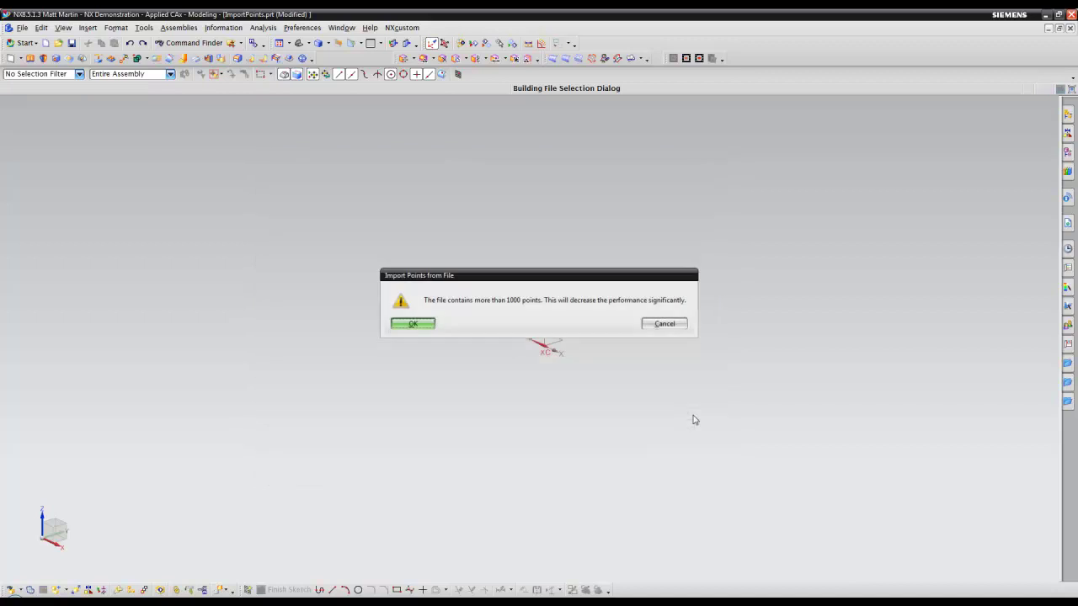
{"action": "left_click", "coordinate": [415, 324]}
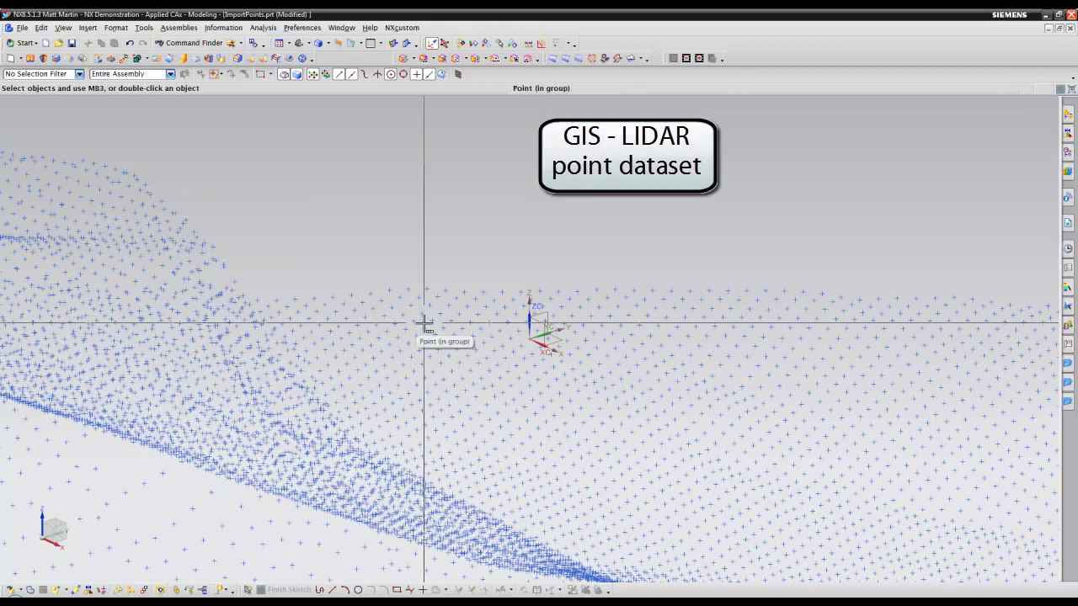
Inspect the whole terrain point set, select and deselect its points, and undo the import
{"action": "scroll", "coordinate": [426, 324], "scroll_direction": "down", "scroll_amount": 5}
{"action": "middle_click_drag", "start_coordinate": [494, 337], "coordinate": [539, 370]}
{"action": "left_click_drag", "start_coordinate": [198, 161], "coordinate": [865, 520]}
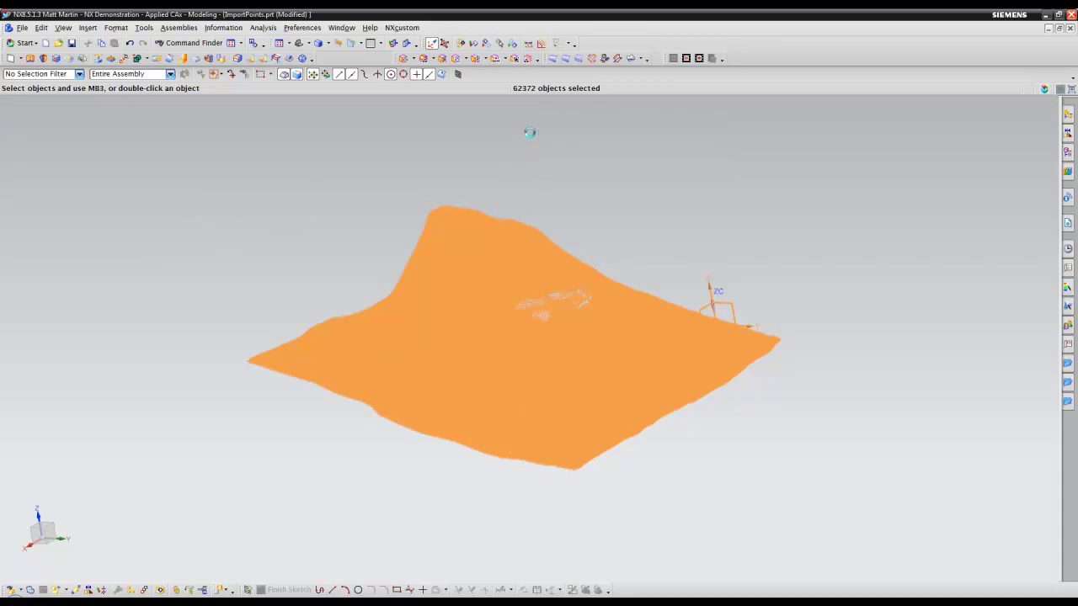
{"action": "key", "text": "Escape"}
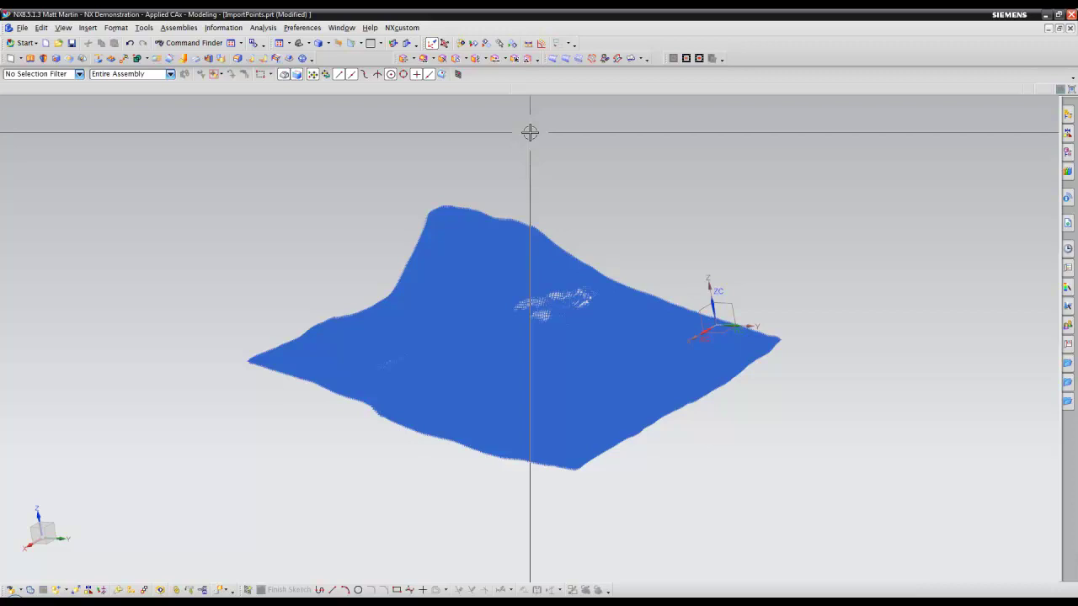
{"action": "key", "text": "ctrl+z"}
Import the 3D scan points from bone points.dat in the Webinar folder and inspect the resulting point cloud
{"action": "left_click", "coordinate": [23, 27]}
{"action": "mouse_move", "coordinate": [59, 228]}
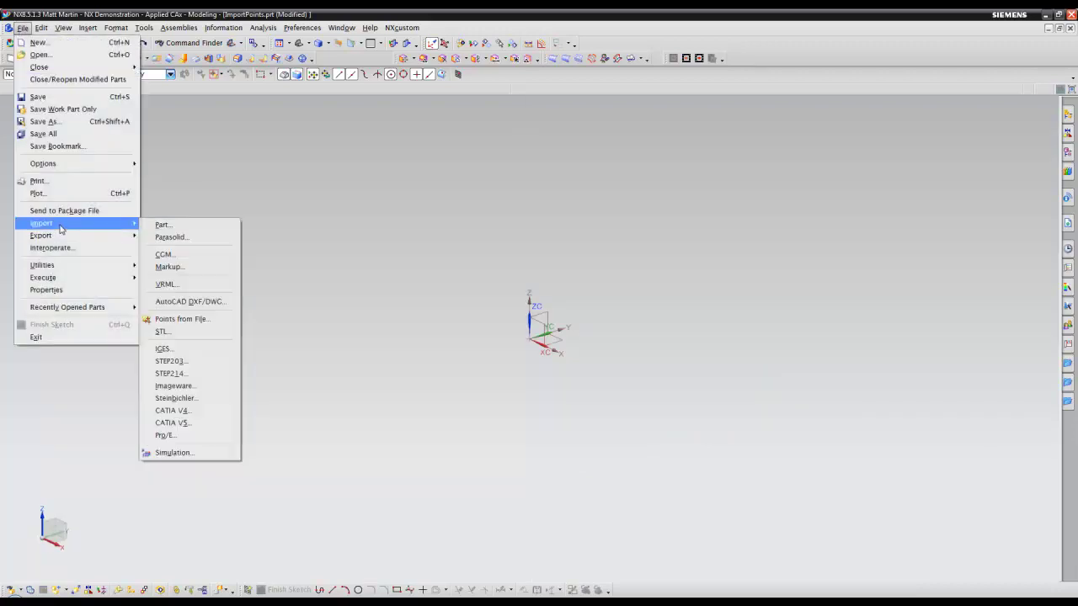
{"action": "left_click", "coordinate": [183, 319]}
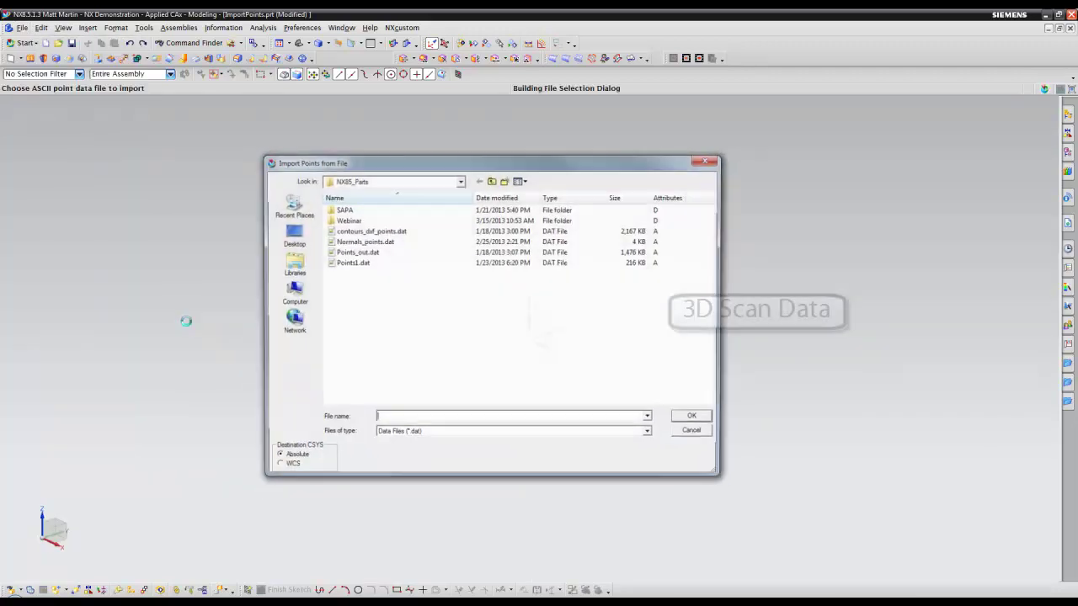
{"action": "double_click", "coordinate": [346, 220]}
{"action": "left_click", "coordinate": [363, 221]}
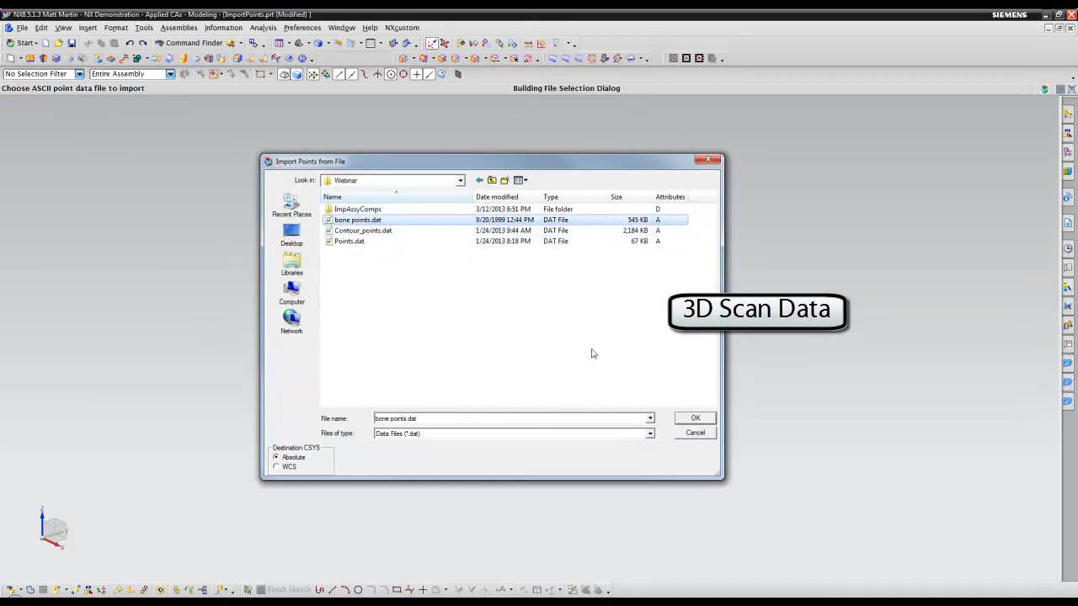
{"action": "left_click", "coordinate": [689, 418]}
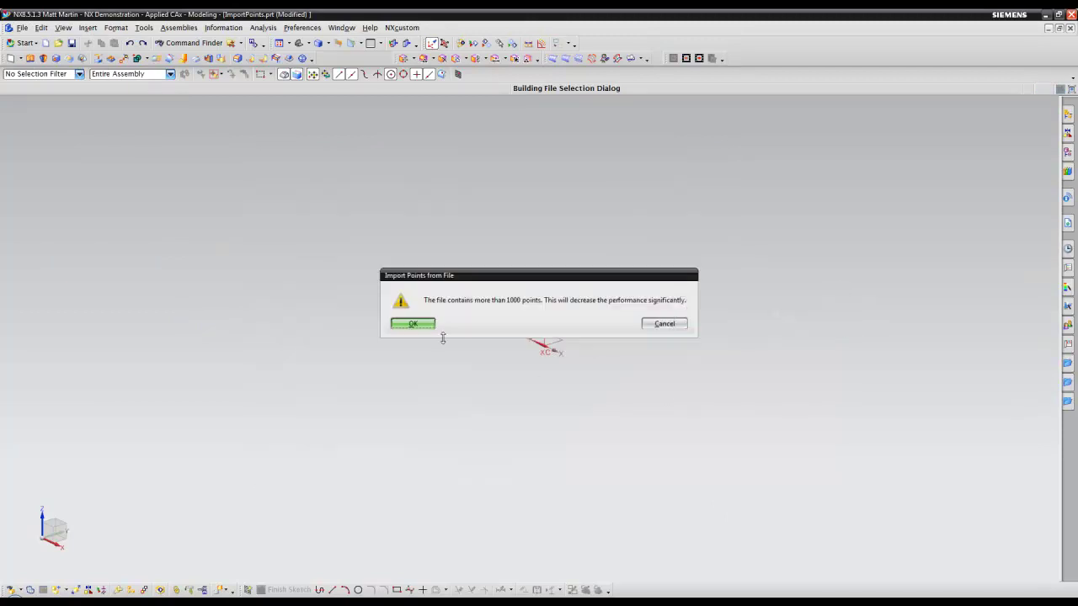
{"action": "left_click", "coordinate": [413, 324]}
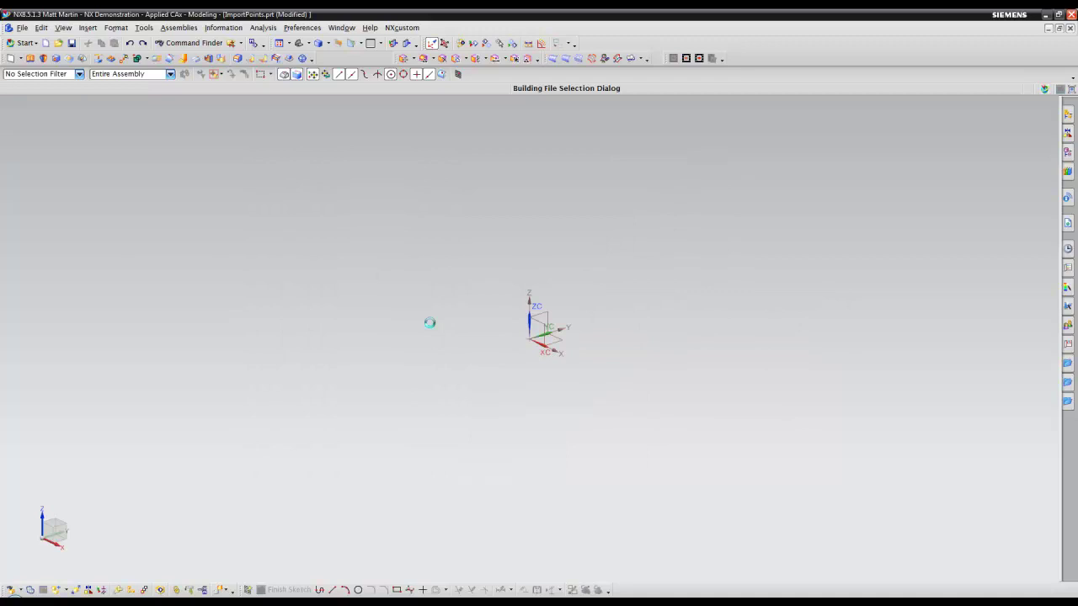
{"action": "scroll", "coordinate": [686, 447], "scroll_direction": "down", "scroll_amount": 3}
{"action": "middle_click_drag", "start_coordinate": [686, 447], "coordinate": [589, 345]}
{"action": "scroll", "coordinate": [688, 392], "scroll_direction": "up", "scroll_amount": 3}
{"action": "middle_click_drag", "start_coordinate": [688, 393], "coordinate": [665, 375]}
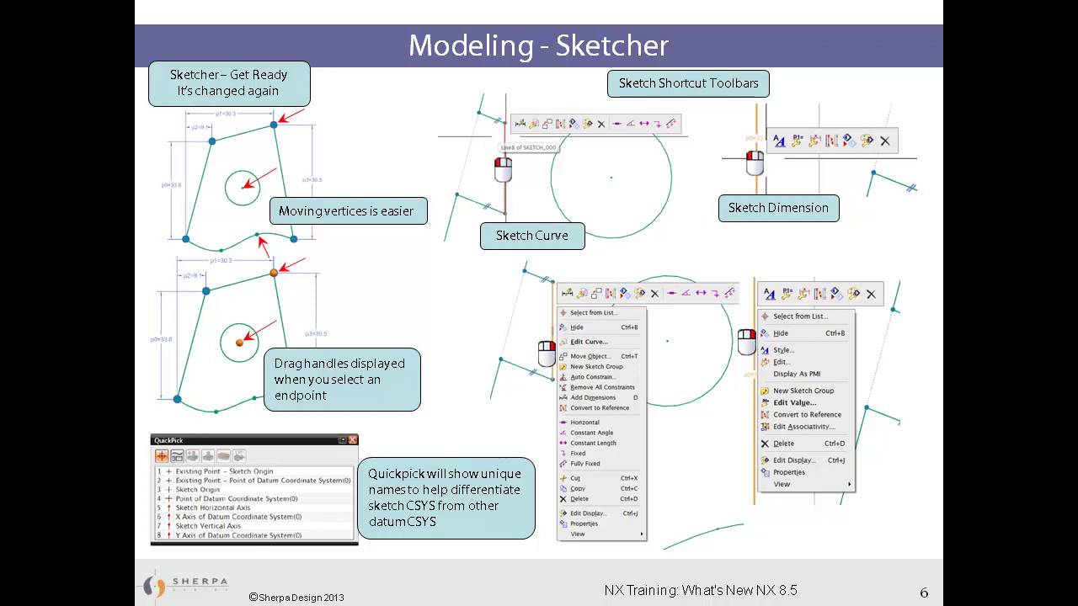
{"action": "key", "text": "Right"}
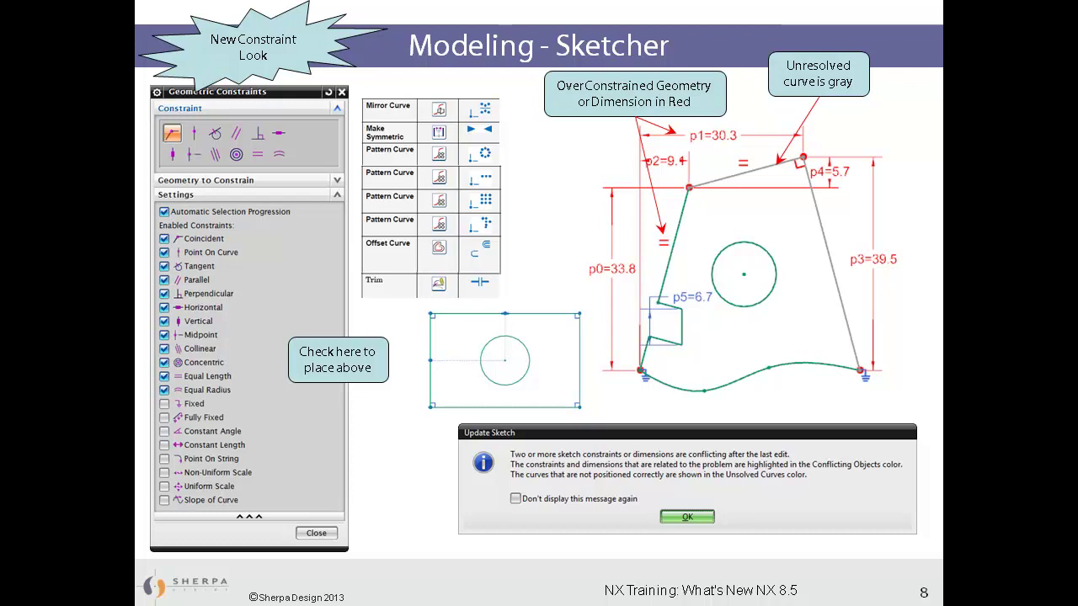
{"action": "key", "text": "Right"}
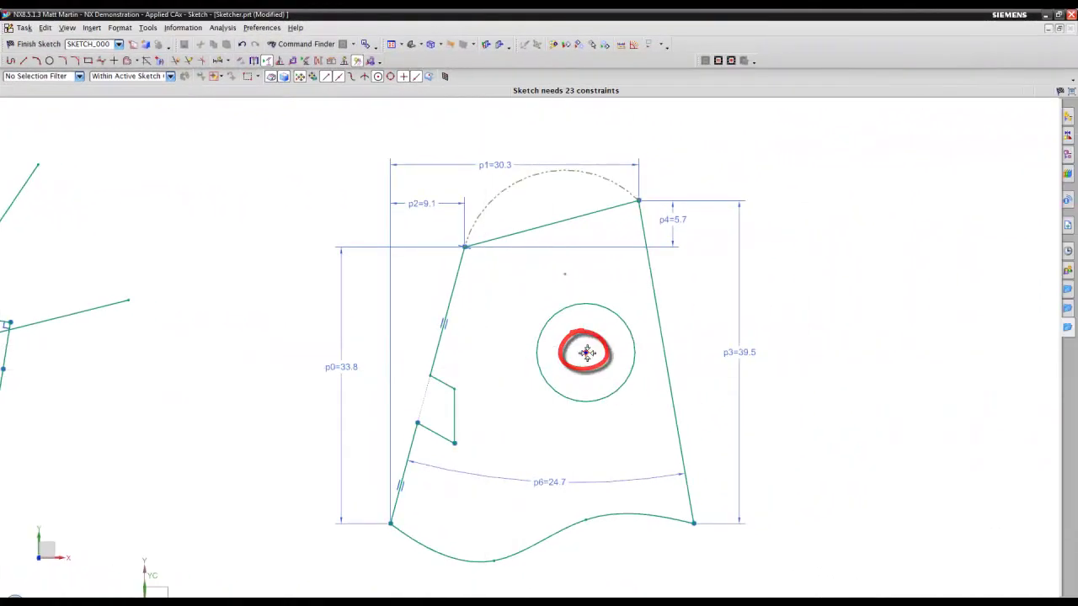
Reposition the sketch circle by its center point and shift the dashed reference arc slightly by its center
{"action": "mouse_move", "coordinate": [581, 352]}
{"action": "left_mouse_down"}
{"action": "mouse_move", "coordinate": [500, 344]}
{"action": "mouse_move", "coordinate": [578, 357]}
{"action": "left_mouse_up"}
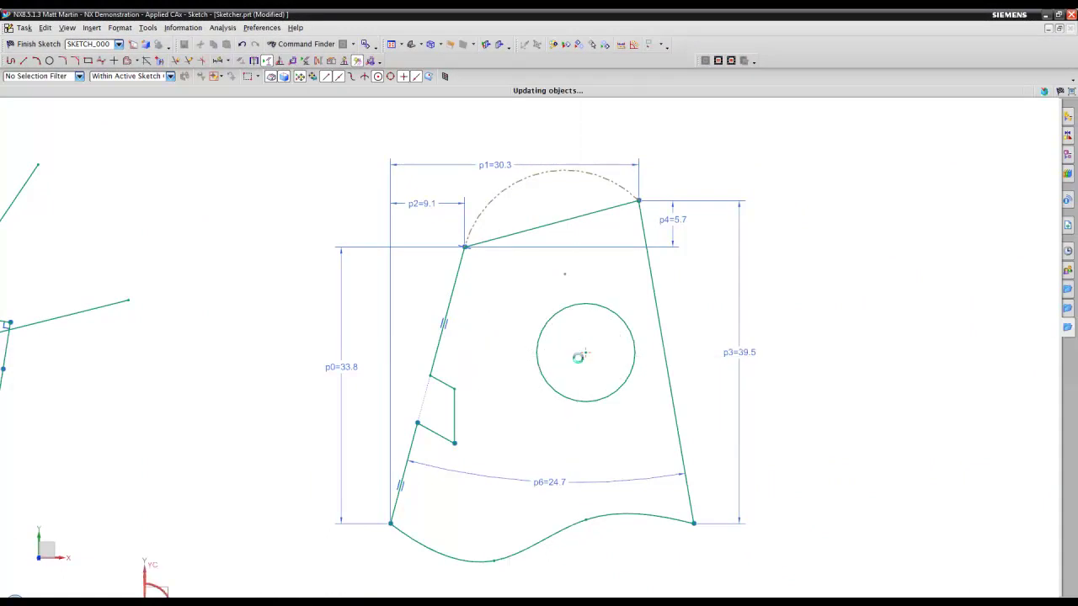
{"action": "left_click", "coordinate": [564, 274]}
{"action": "mouse_move", "coordinate": [564, 271]}
{"action": "left_mouse_down"}
{"action": "mouse_move", "coordinate": [564, 259]}
{"action": "mouse_move", "coordinate": [563, 273]}
{"action": "left_mouse_up"}
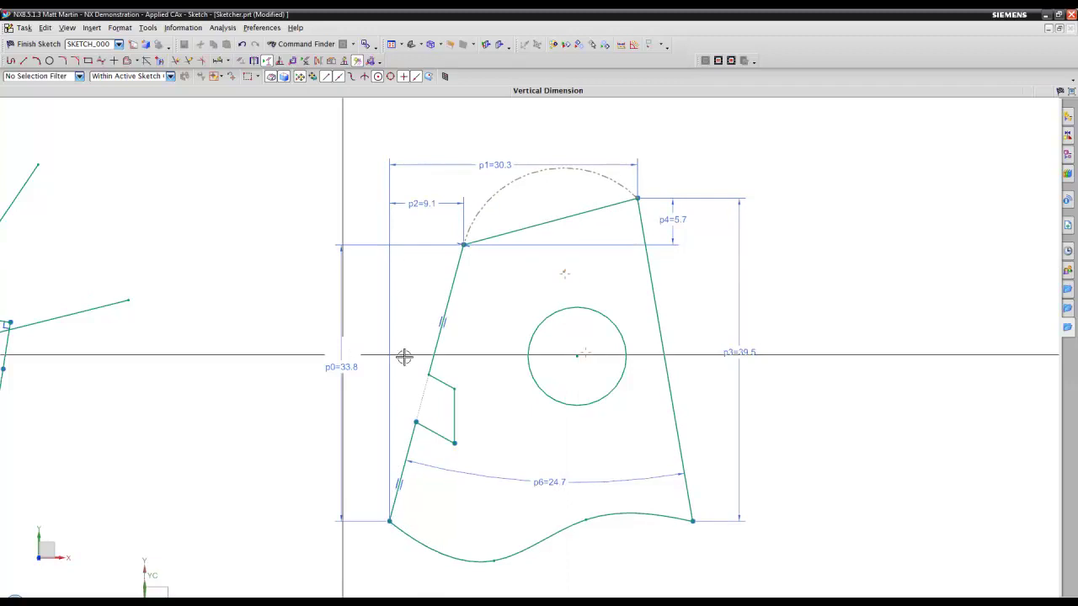
{"action": "left_click_drag", "start_coordinate": [567, 352], "coordinate": [557, 342]}
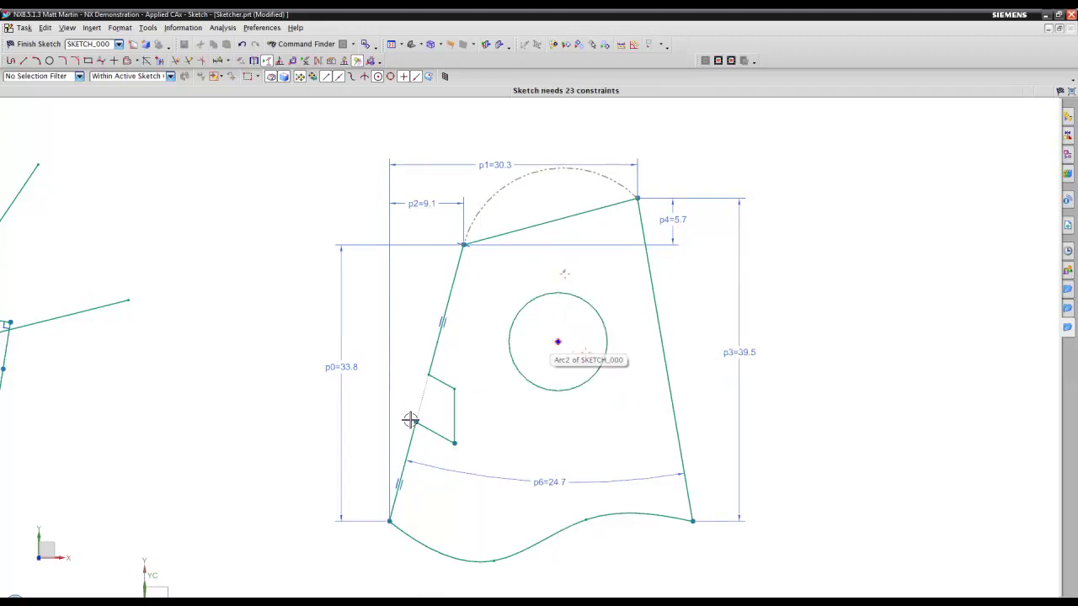
View the shortcut toolbars for the notch's vertical line and the p0 vertical dimension, clearing each selection
{"action": "left_click", "coordinate": [457, 410]}
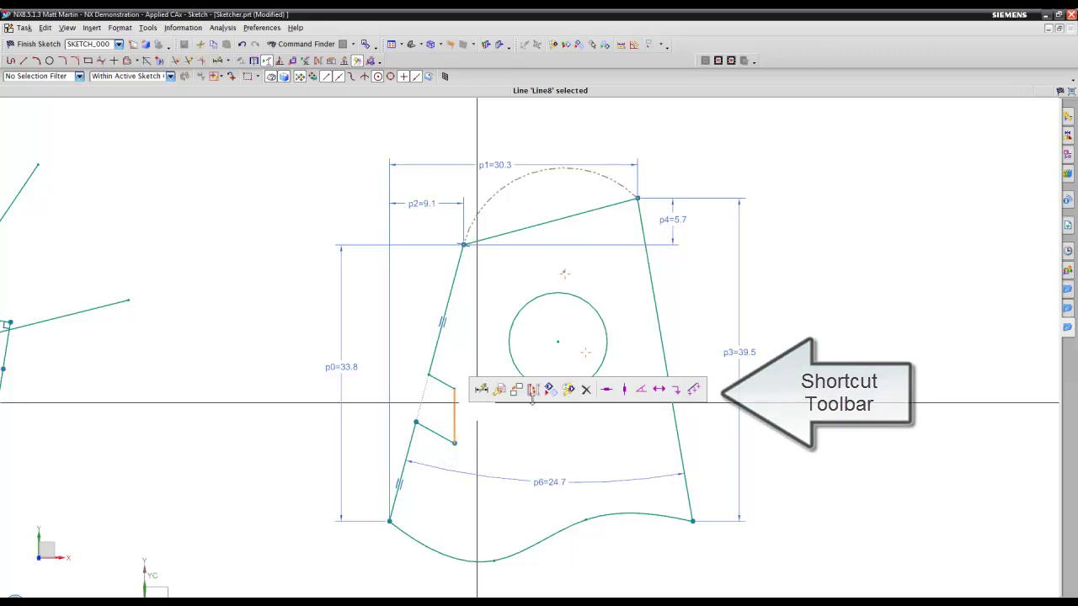
{"action": "key", "text": "Escape"}
{"action": "left_click", "coordinate": [345, 369]}
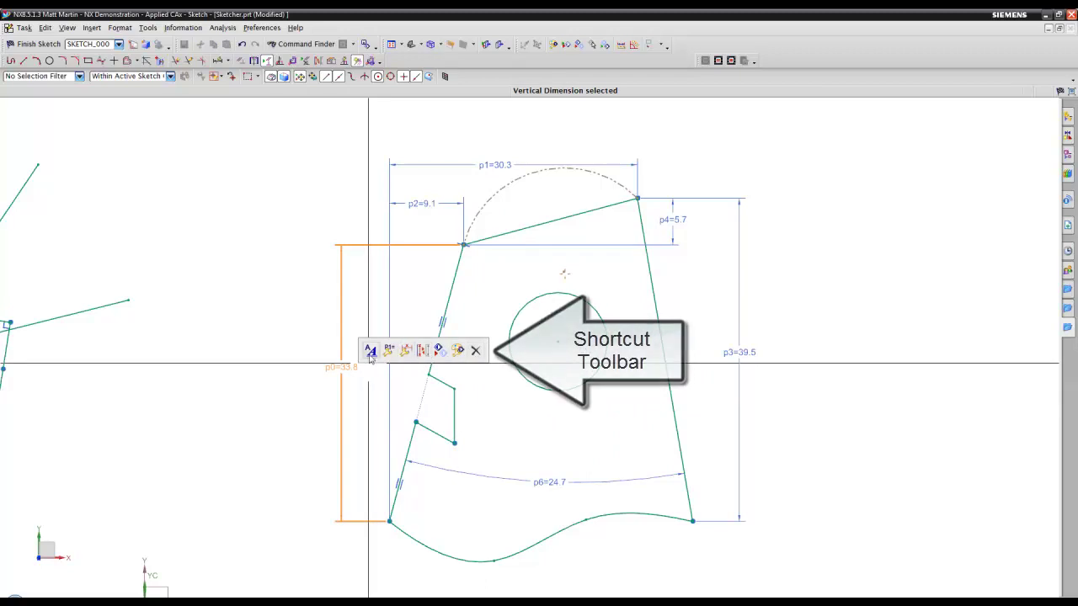
{"action": "key", "text": "Escape"}
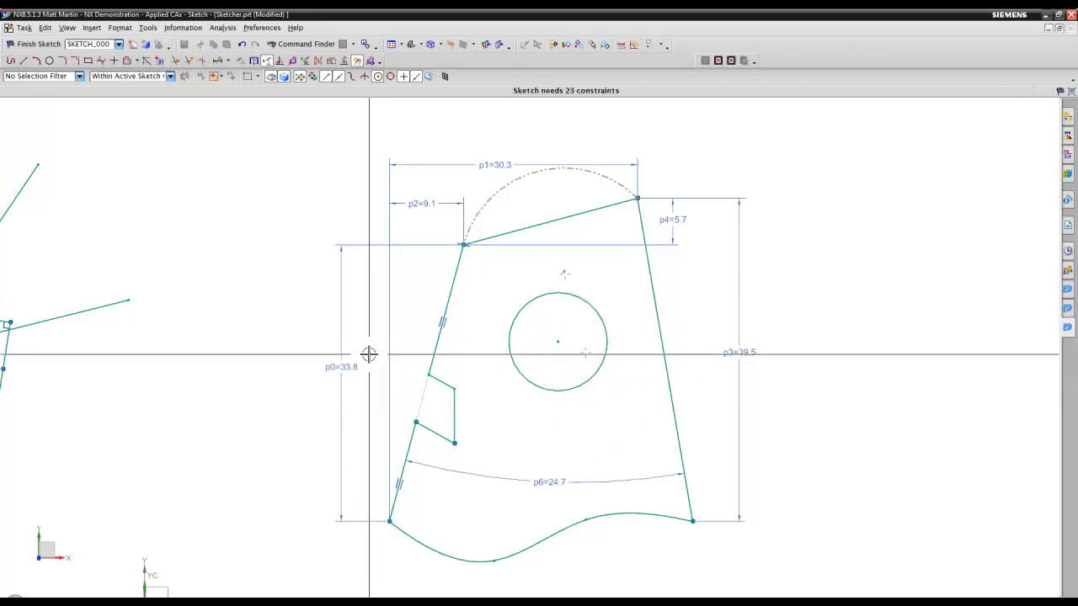
View the full context menus for the notch's vertical line and the p0 vertical dimension
{"action": "right_click", "coordinate": [455, 405]}
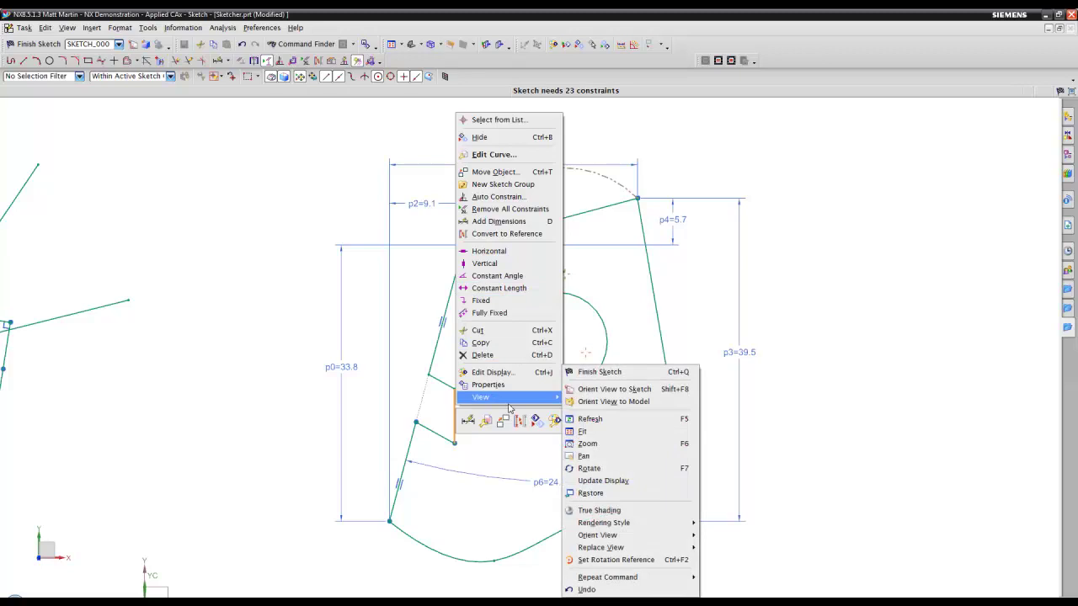
{"action": "key", "text": "Escape"}
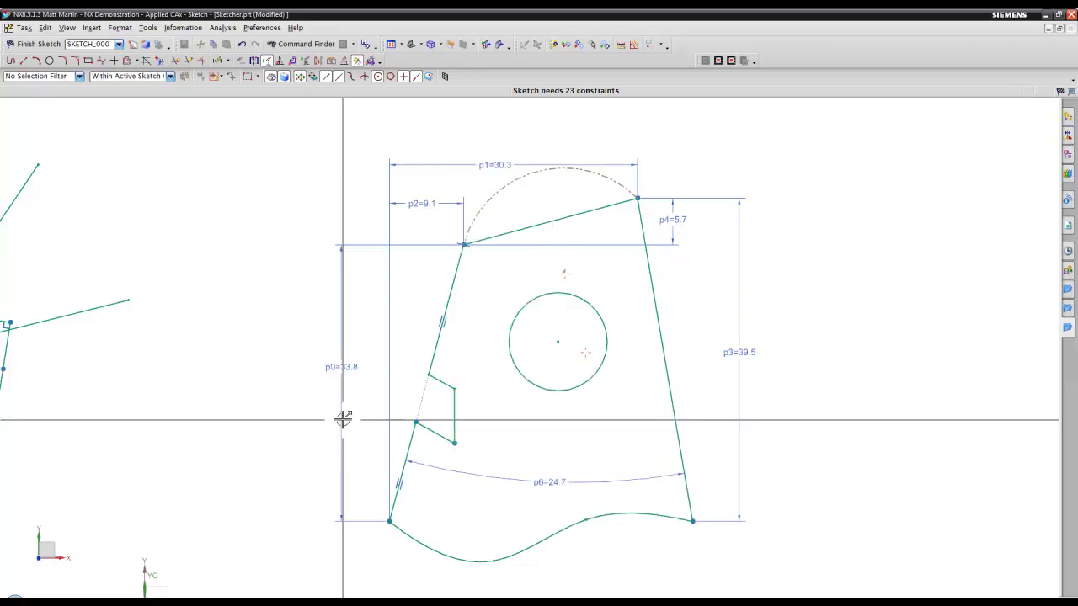
{"action": "right_click", "coordinate": [342, 418]}
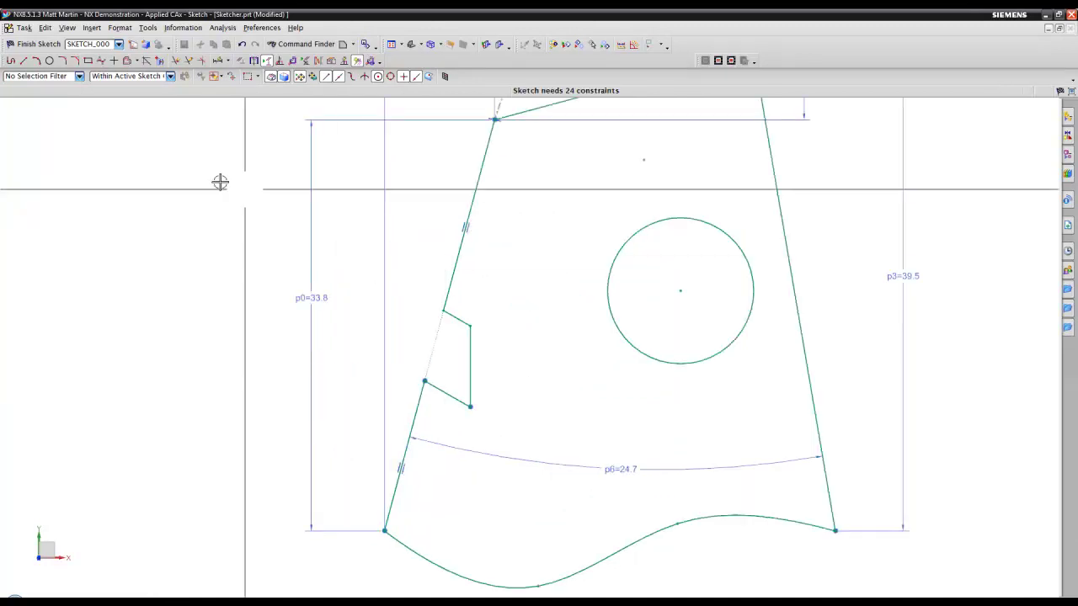
Set the sketch style's constraint symbol size to 6 and apply it
{"action": "left_click", "coordinate": [25, 28]}
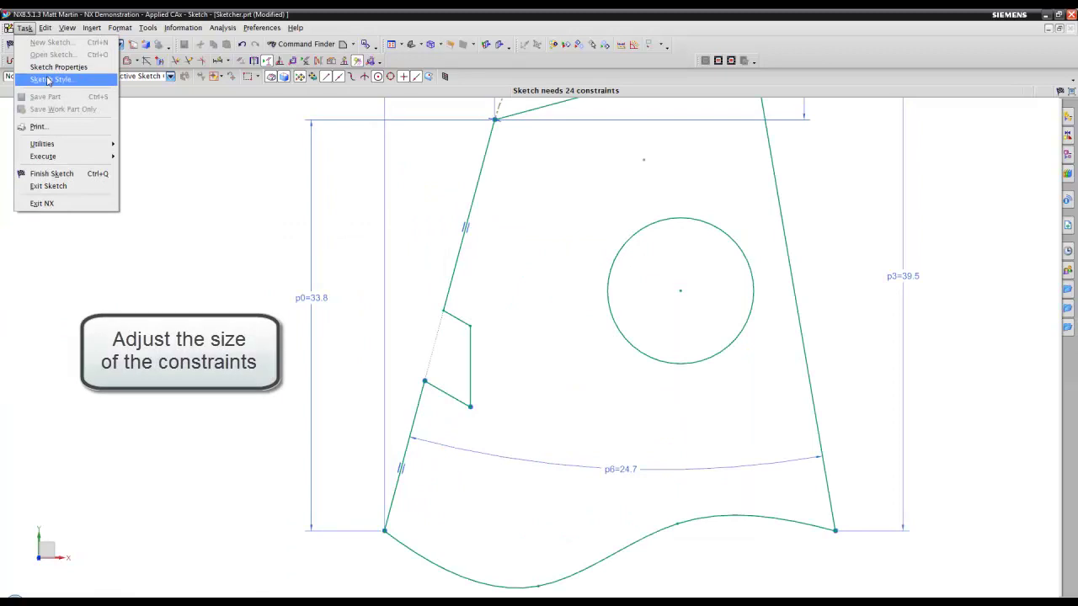
{"action": "left_click", "coordinate": [51, 79]}
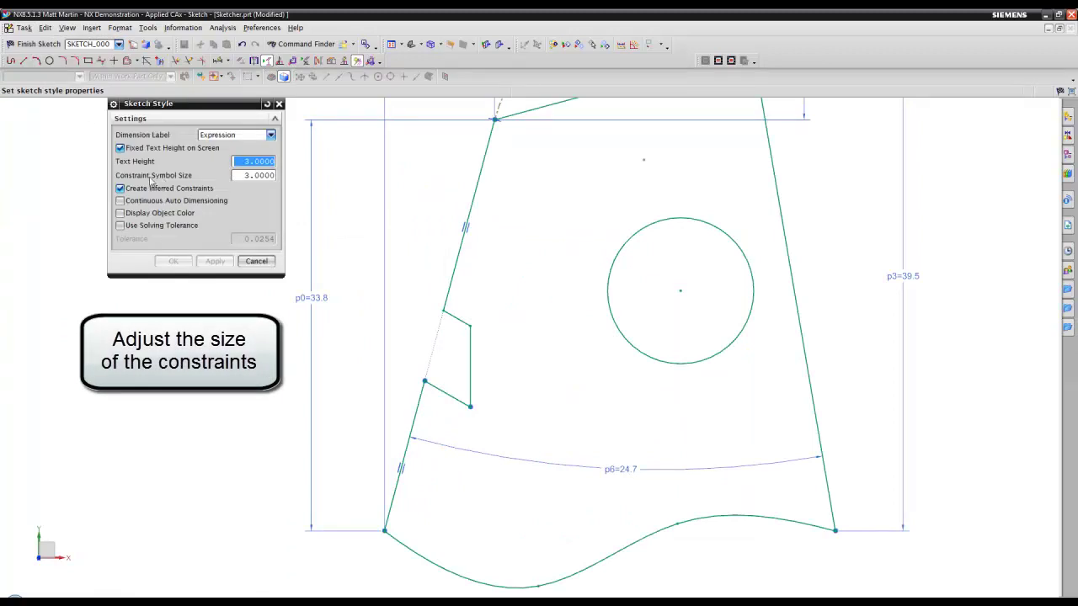
{"action": "double_click", "coordinate": [253, 175]}
{"action": "type", "text": "6"}
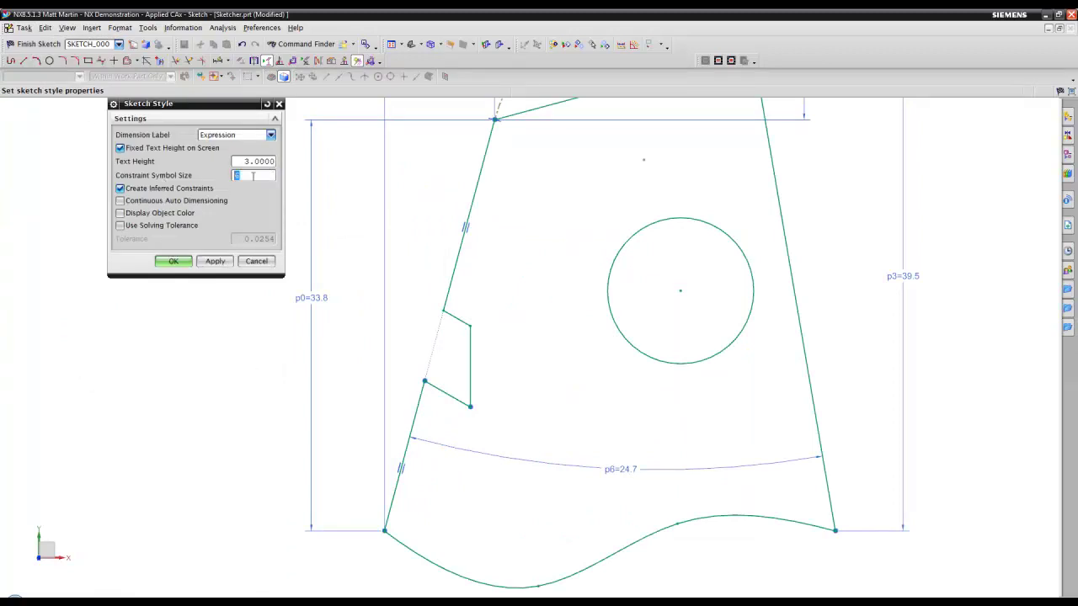
{"action": "left_click", "coordinate": [215, 261]}
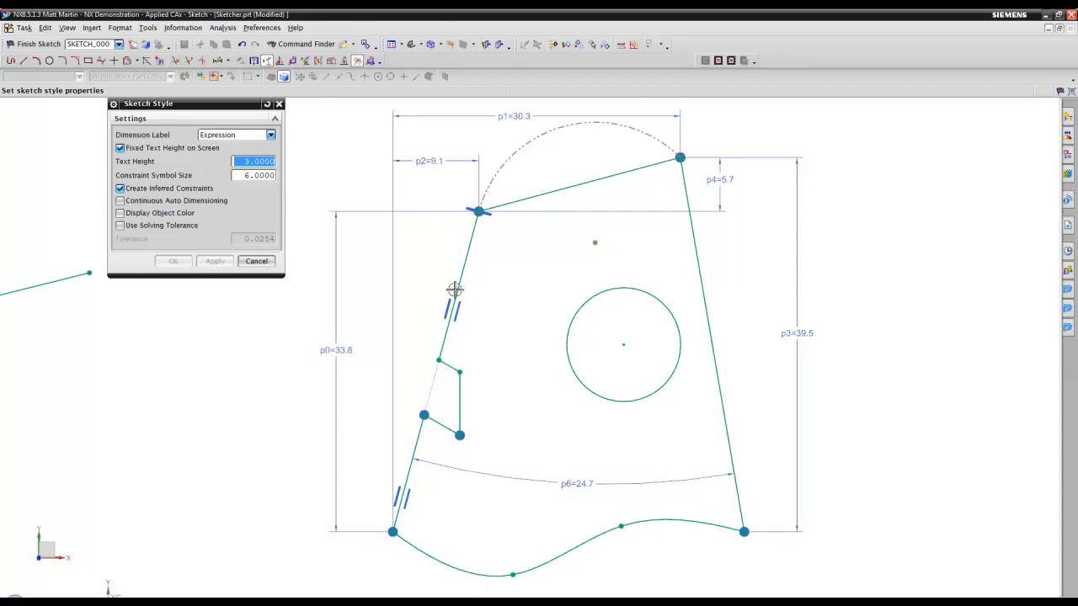
Set the constraint symbol size to 3, apply it and close the sketch style settings
{"action": "double_click", "coordinate": [268, 174]}
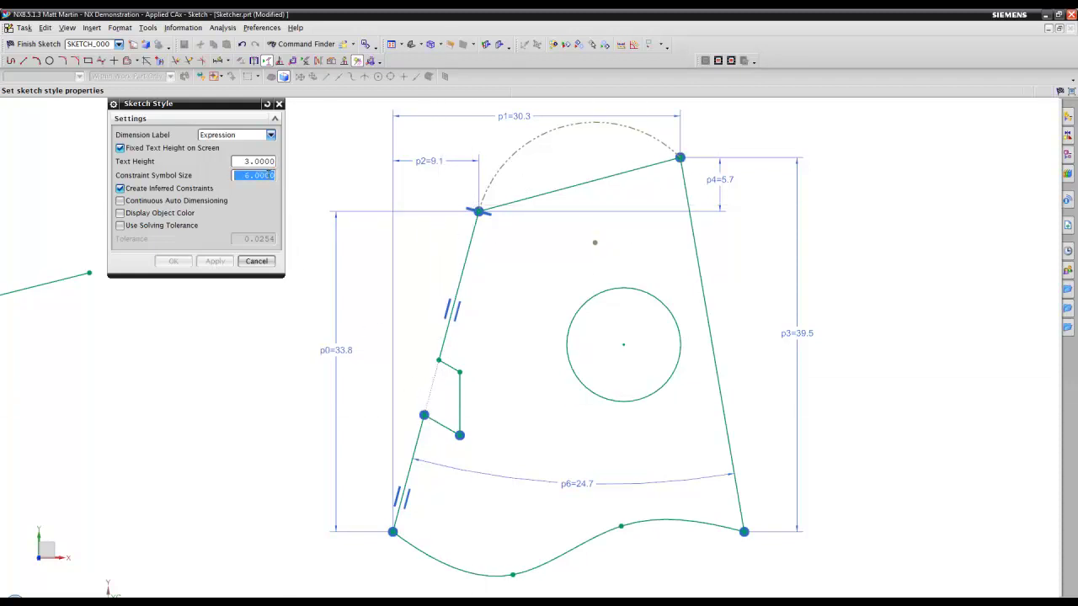
{"action": "type", "text": "3"}
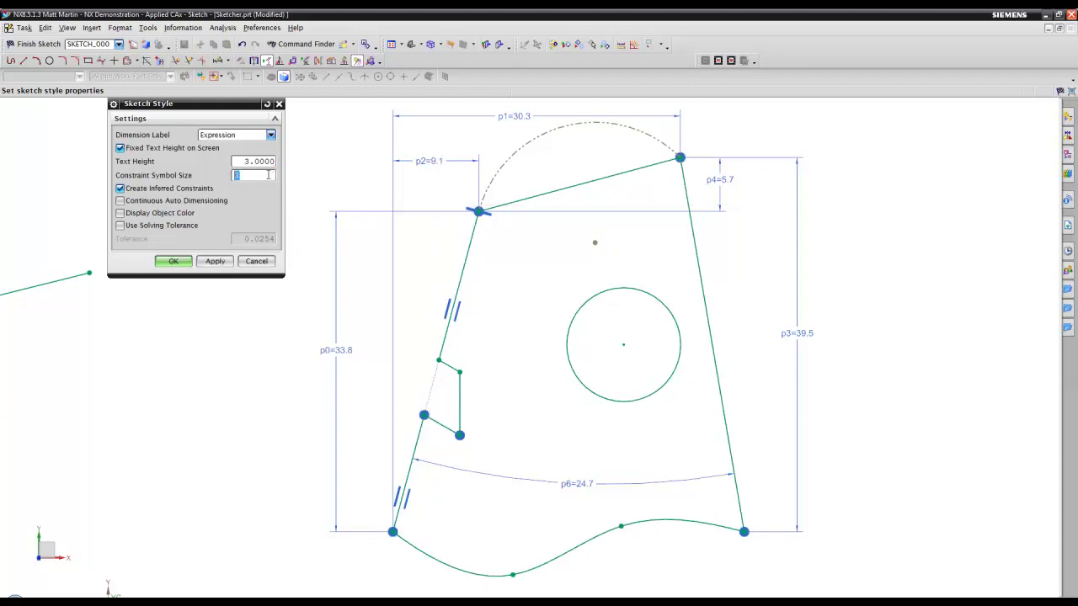
{"action": "left_click", "coordinate": [214, 262]}
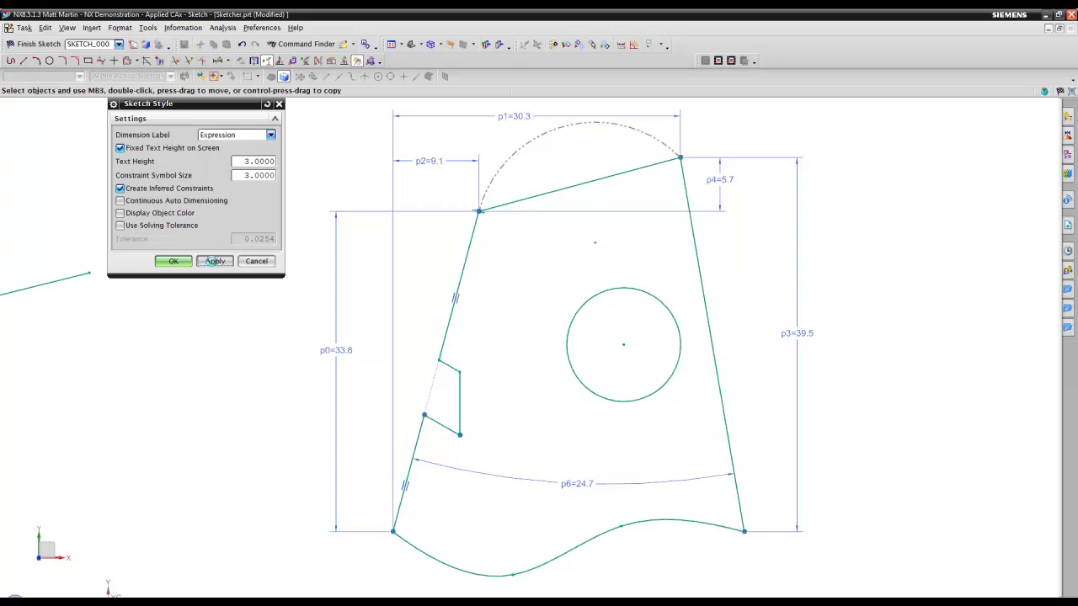
{"action": "left_click", "coordinate": [256, 262]}
Constrain the notch's two short slanted lines to be parallel to each other
{"action": "scroll", "coordinate": [505, 294], "scroll_direction": "up", "scroll_amount": 3}
{"action": "scroll", "coordinate": [480, 324], "scroll_direction": "up", "scroll_amount": 1}
{"action": "left_click", "coordinate": [413, 308]}
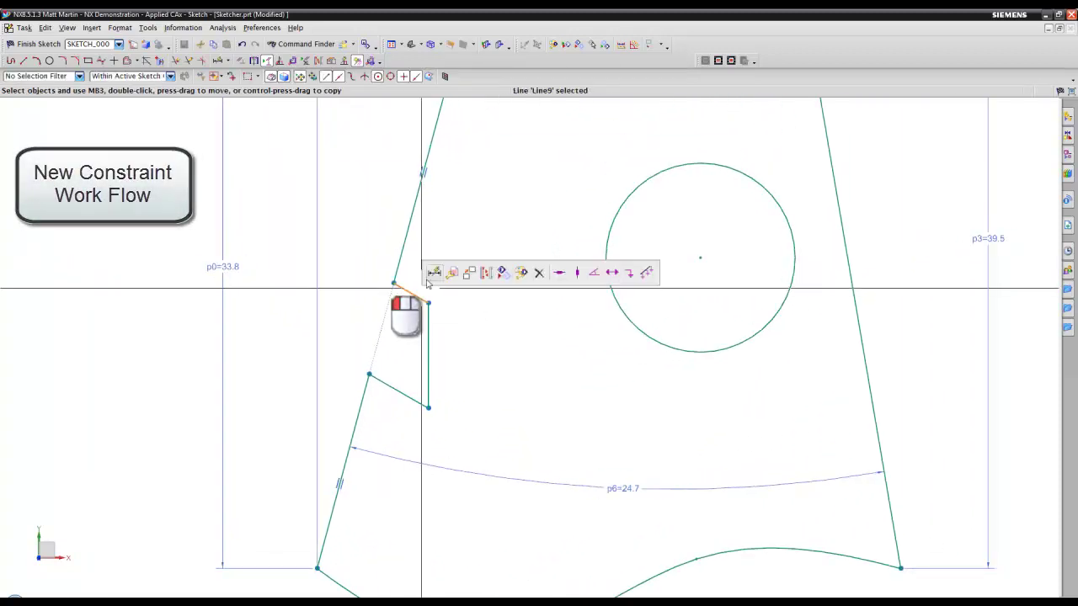
{"action": "left_click", "coordinate": [396, 389]}
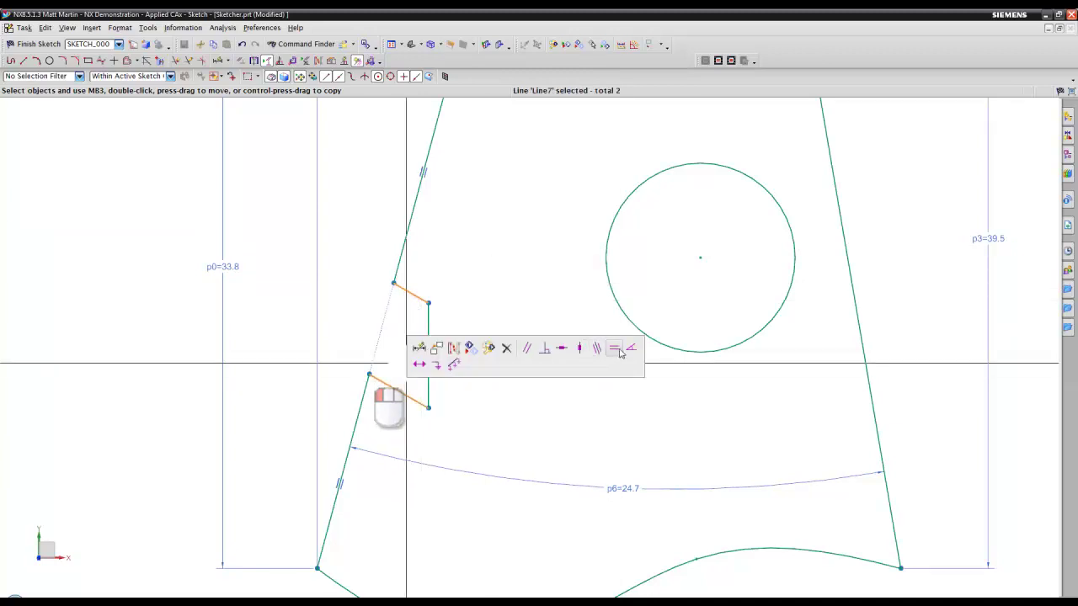
{"action": "left_click", "coordinate": [528, 349]}
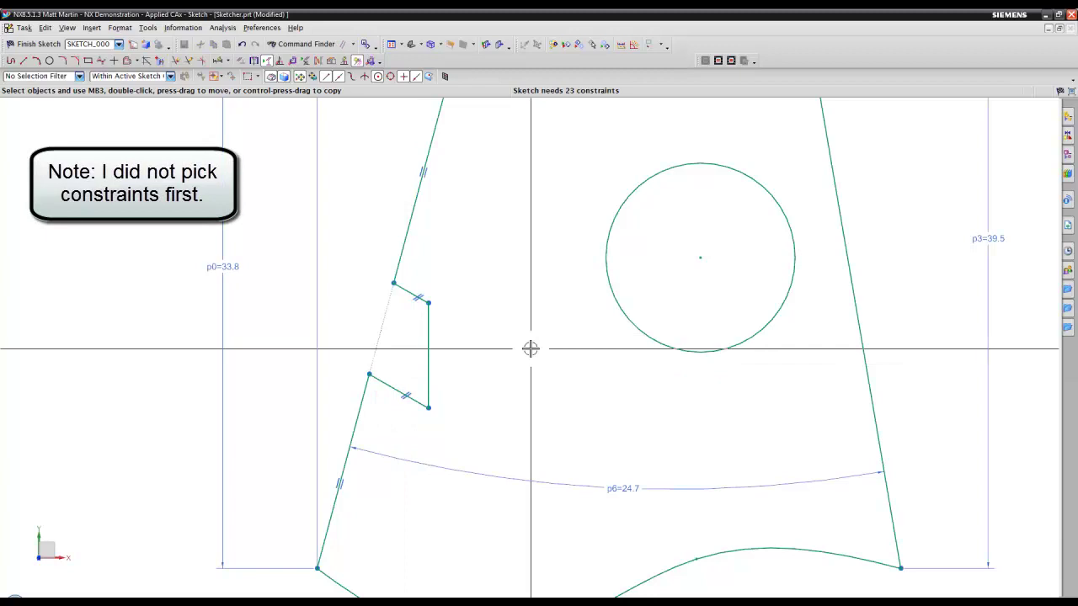
Constrain the circle to be tangent to the notch's vertical line
{"action": "left_click", "coordinate": [430, 336]}
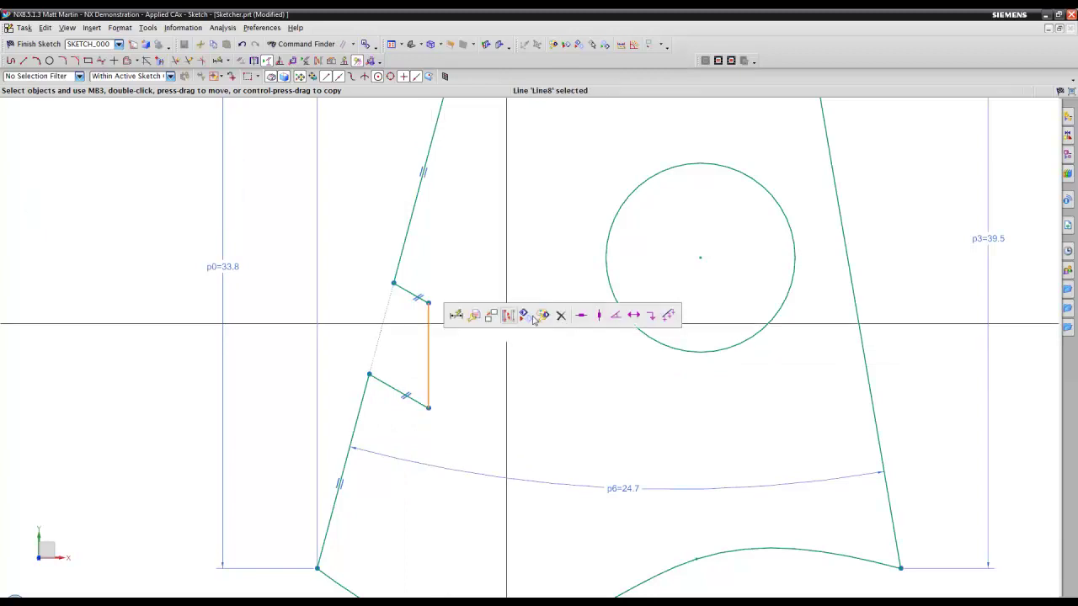
{"action": "left_click", "coordinate": [610, 286]}
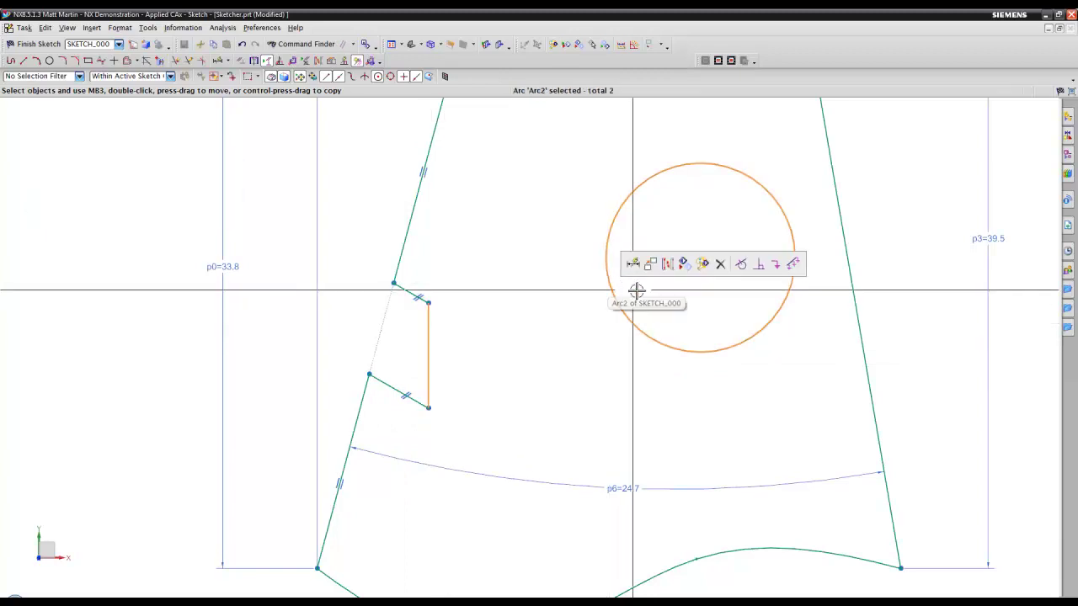
{"action": "left_click", "coordinate": [741, 266]}
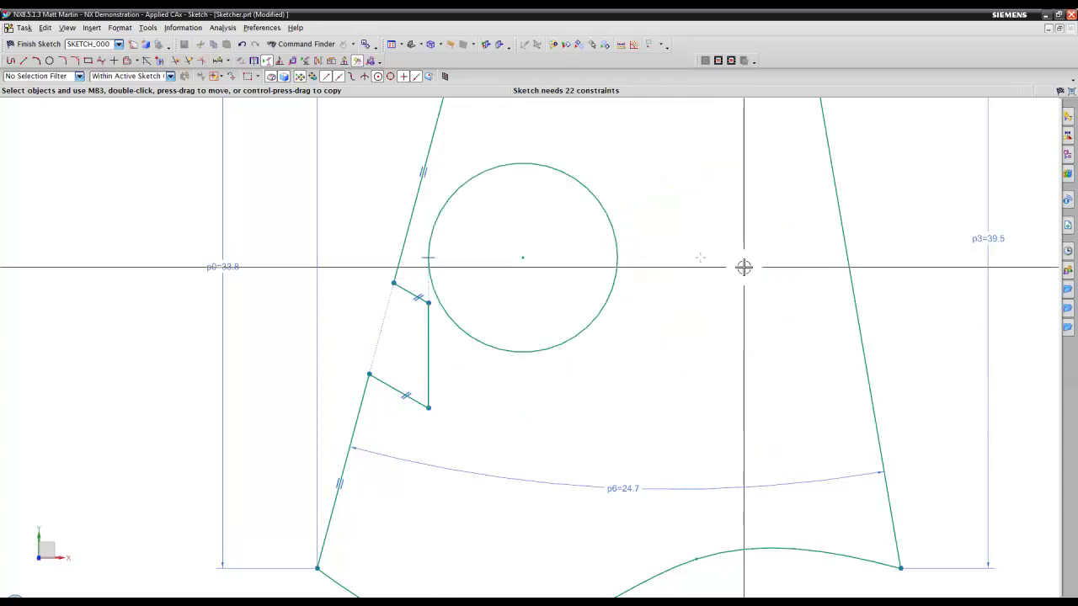
In the Geometric Constraints settings, turn on Automatic Selection Progression and enable the Slope of Curve constraint
{"action": "left_click", "coordinate": [239, 61]}
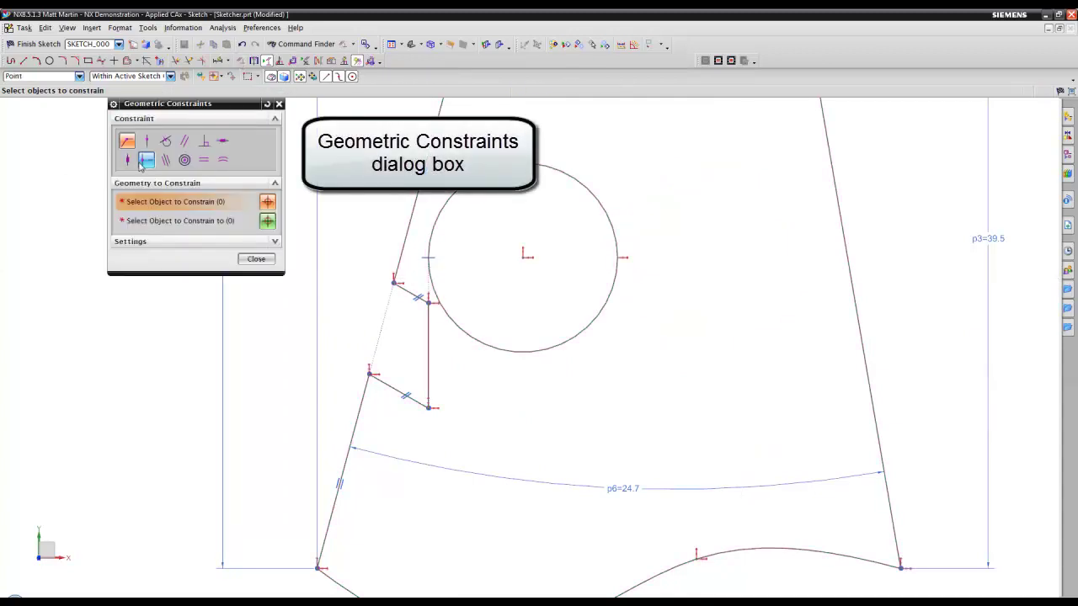
{"action": "left_click", "coordinate": [164, 242]}
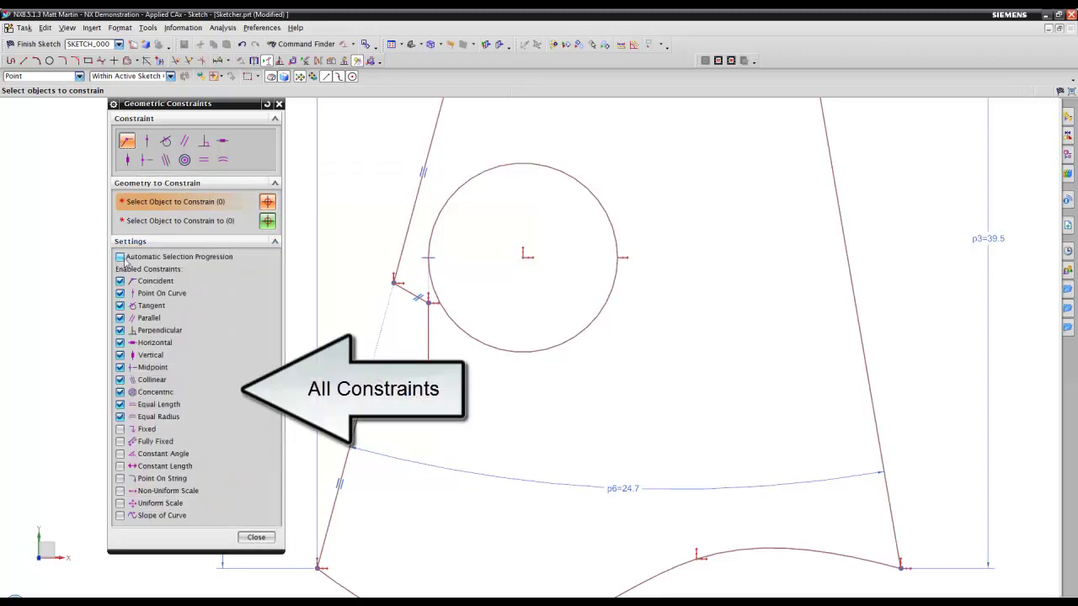
{"action": "left_click", "coordinate": [197, 259]}
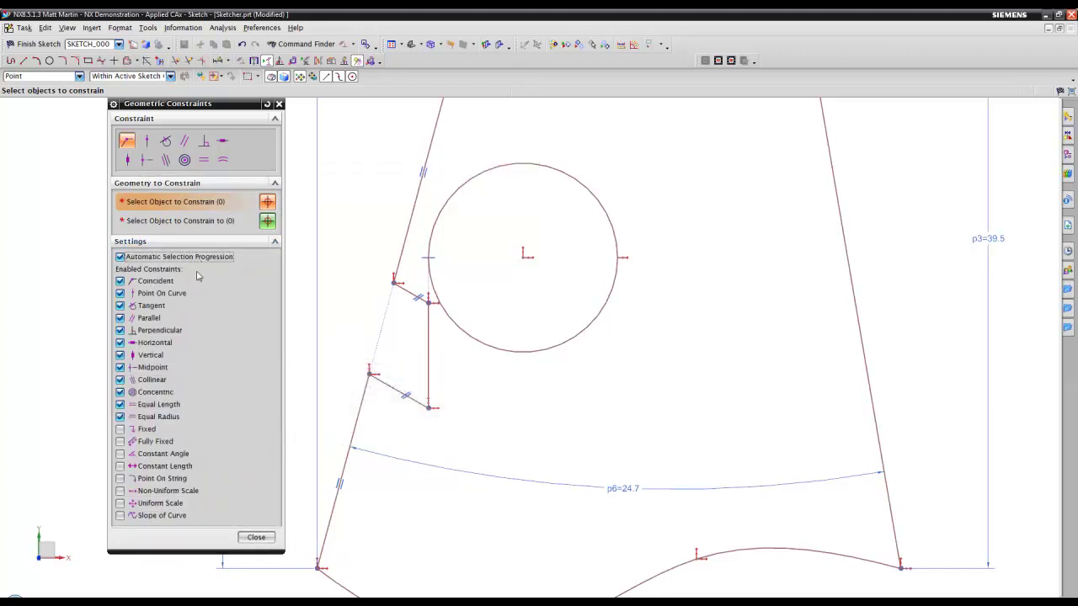
{"action": "left_click", "coordinate": [118, 517]}
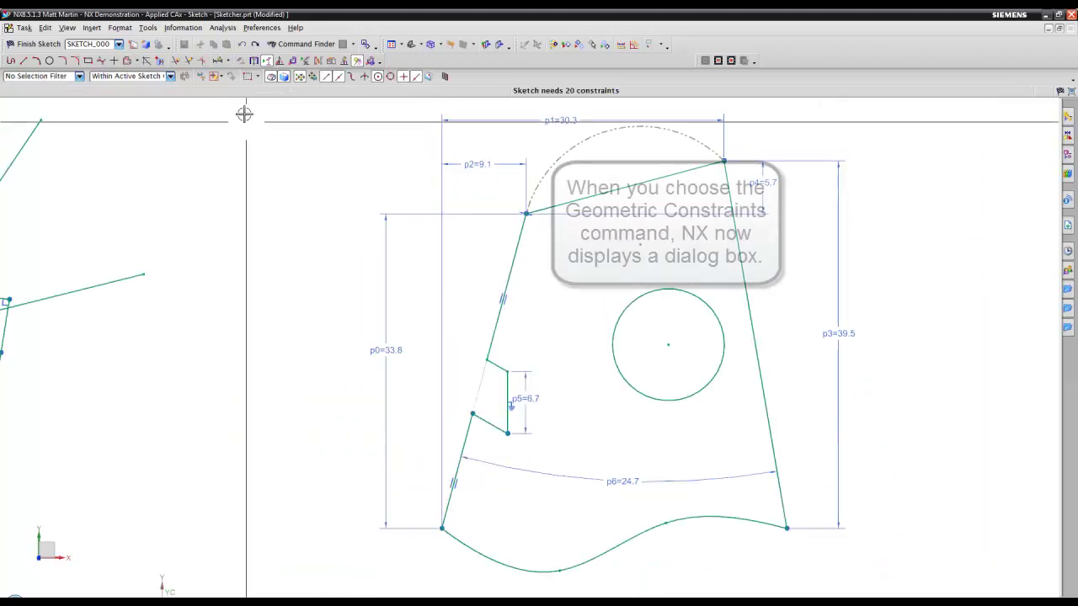
Apply an Equal Length geometric constraint to the two slanted side segments above and below the notch
{"action": "left_click", "coordinate": [242, 62]}
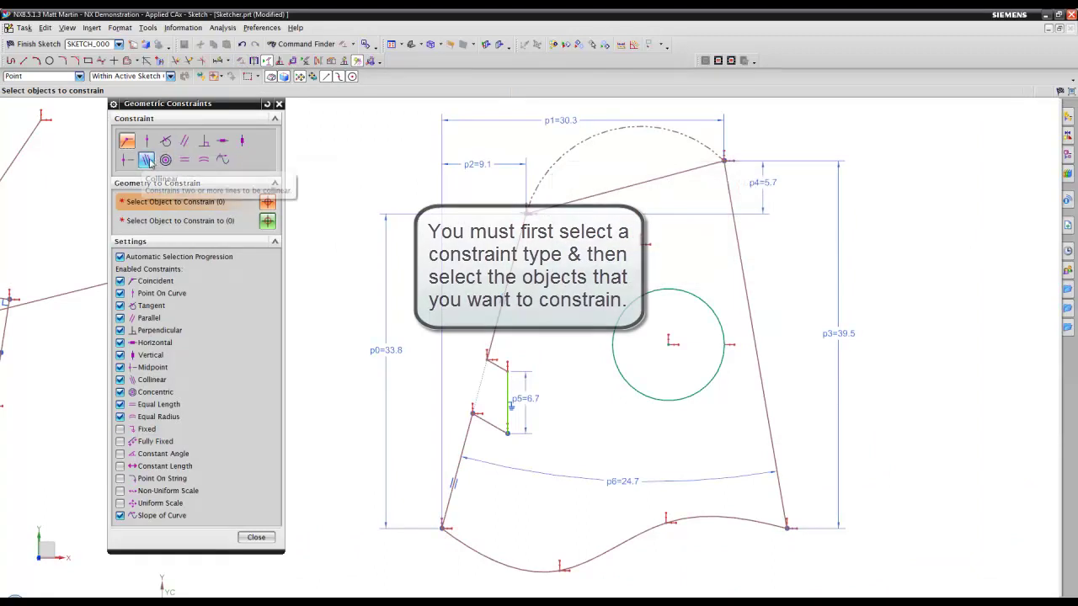
{"action": "left_click", "coordinate": [192, 147]}
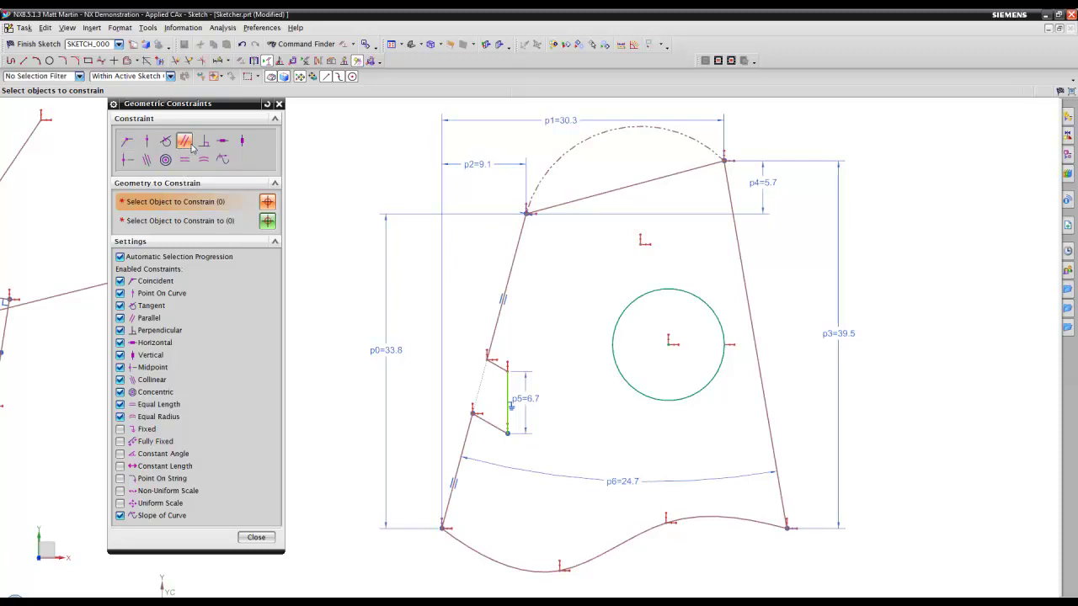
{"action": "left_click", "coordinate": [515, 266]}
{"action": "left_click", "coordinate": [469, 435]}
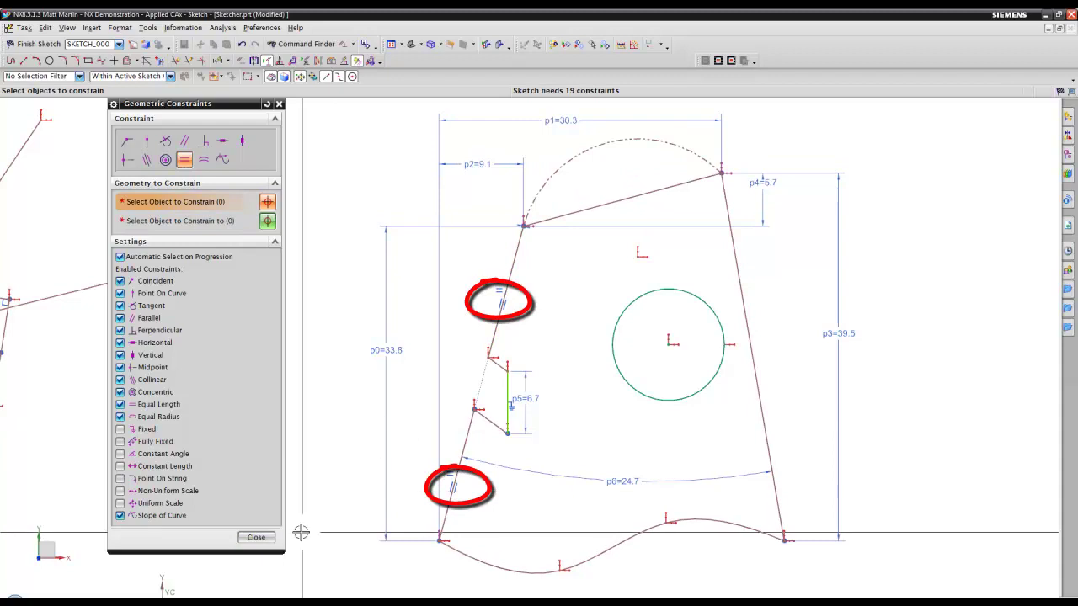
{"action": "left_click", "coordinate": [257, 537]}
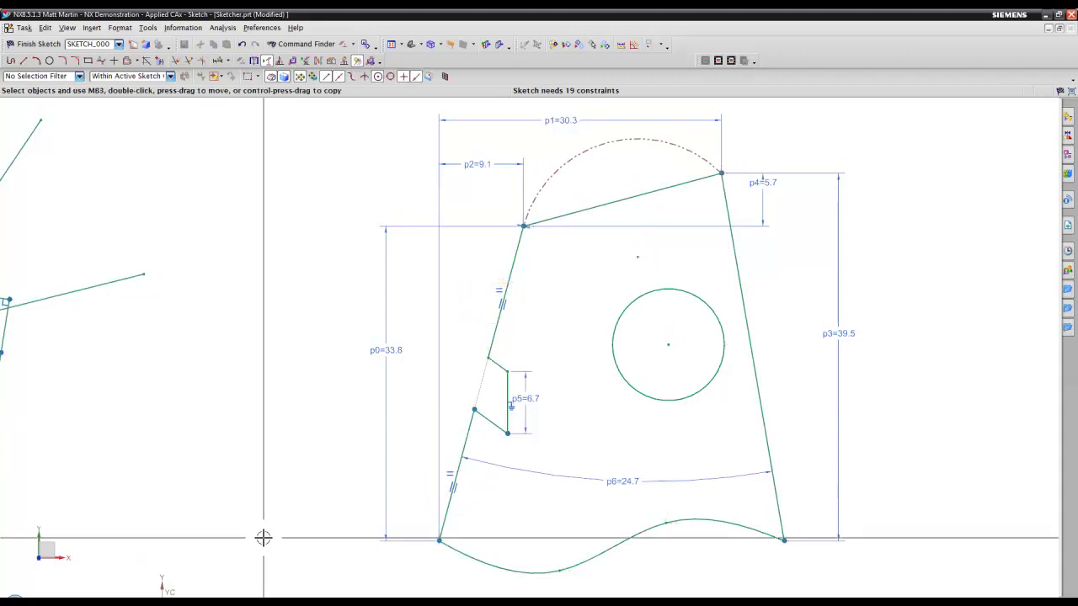
Try to make the outline's top line perpendicular to its adjoining long side line, and delete that perpendicular constraint
{"action": "left_click", "coordinate": [731, 61]}
{"action": "scroll", "coordinate": [278, 245], "scroll_direction": "down", "scroll_amount": 1}
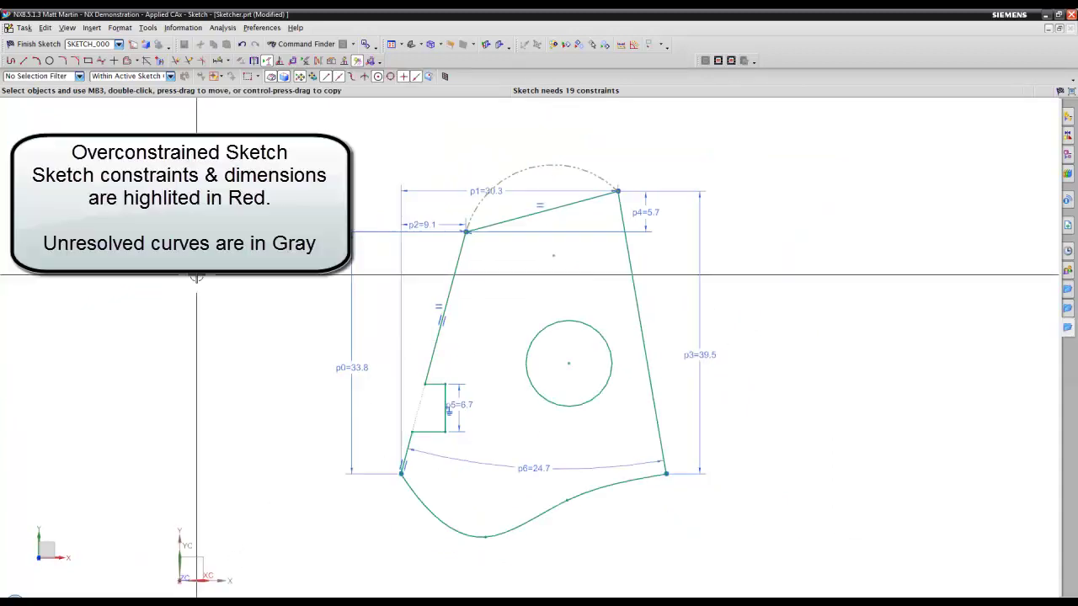
{"action": "left_click", "coordinate": [559, 206]}
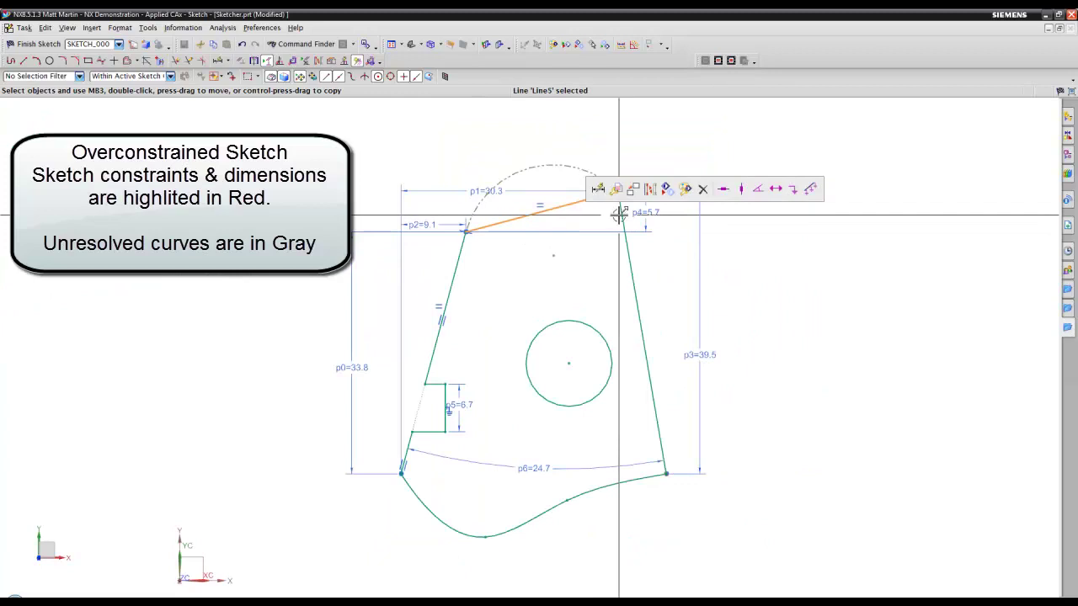
{"action": "left_click", "coordinate": [628, 253]}
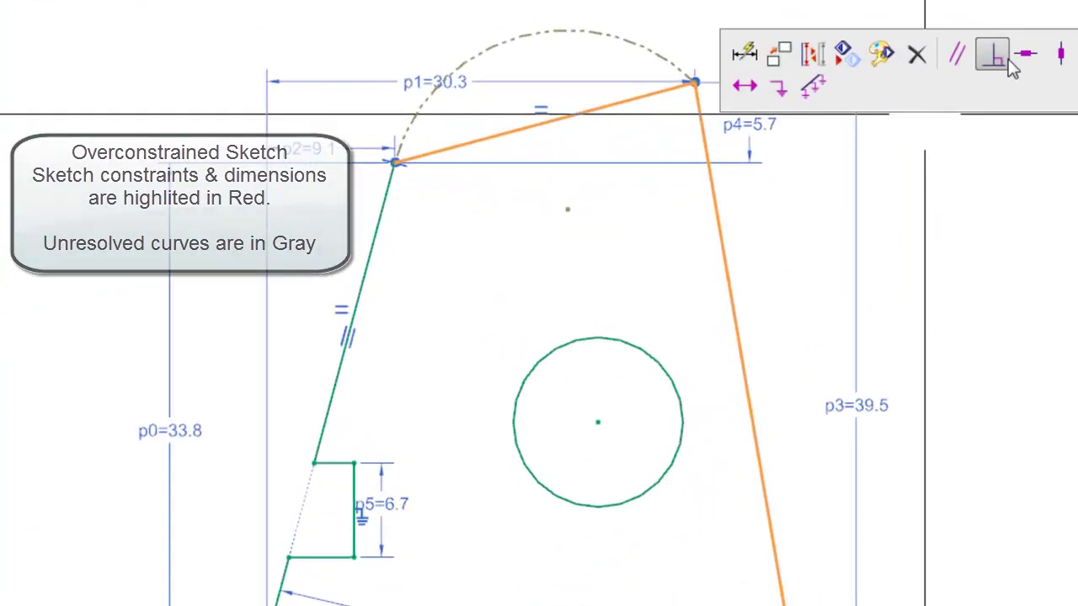
{"action": "left_click", "coordinate": [1008, 59]}
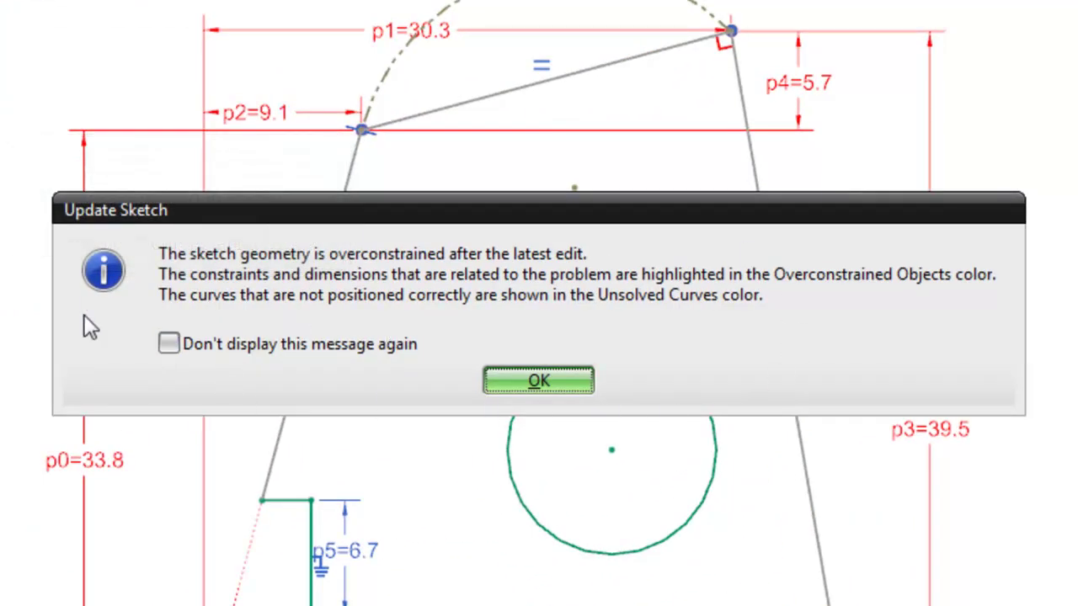
{"action": "left_click", "coordinate": [538, 381]}
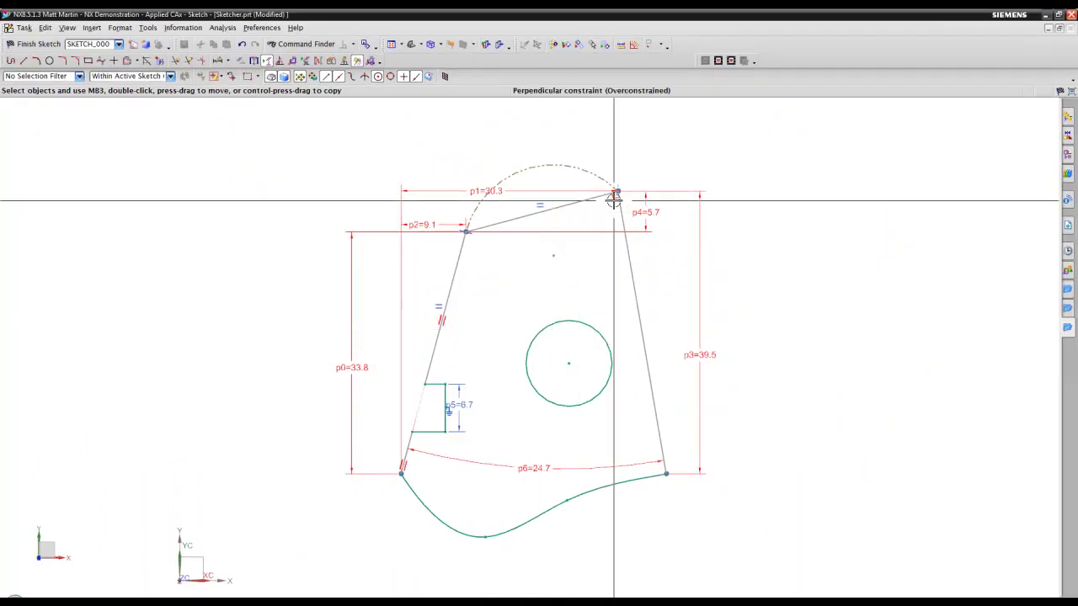
{"action": "key", "text": "Delete"}
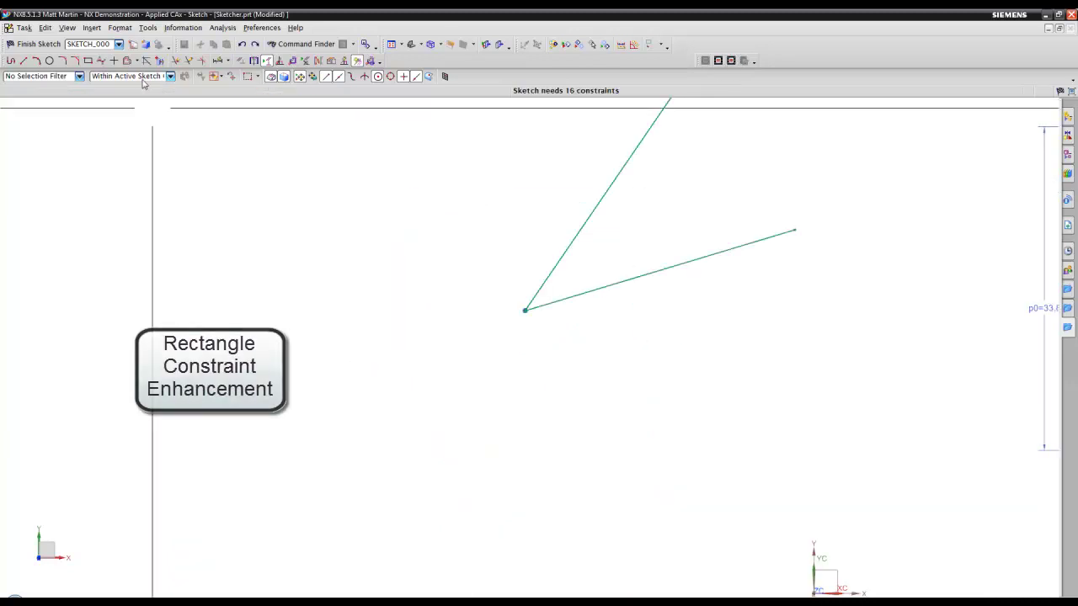
Draw a rectangle from its center at the shared endpoint of the two angled lines, about 22.5 wide at a 167-degree angle
{"action": "left_click", "coordinate": [88, 60]}
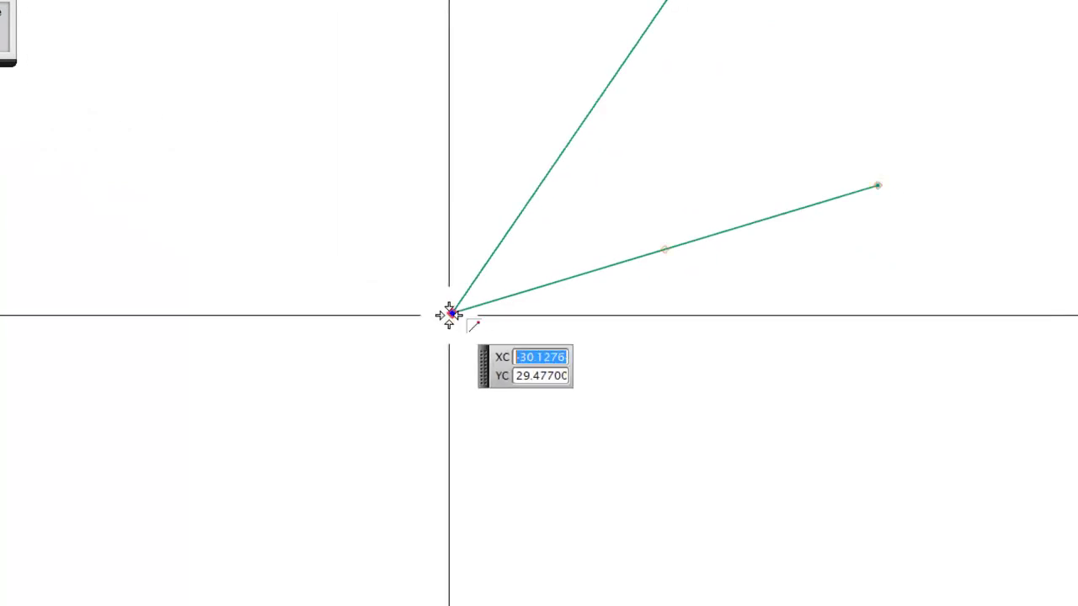
{"action": "left_click", "coordinate": [452, 312]}
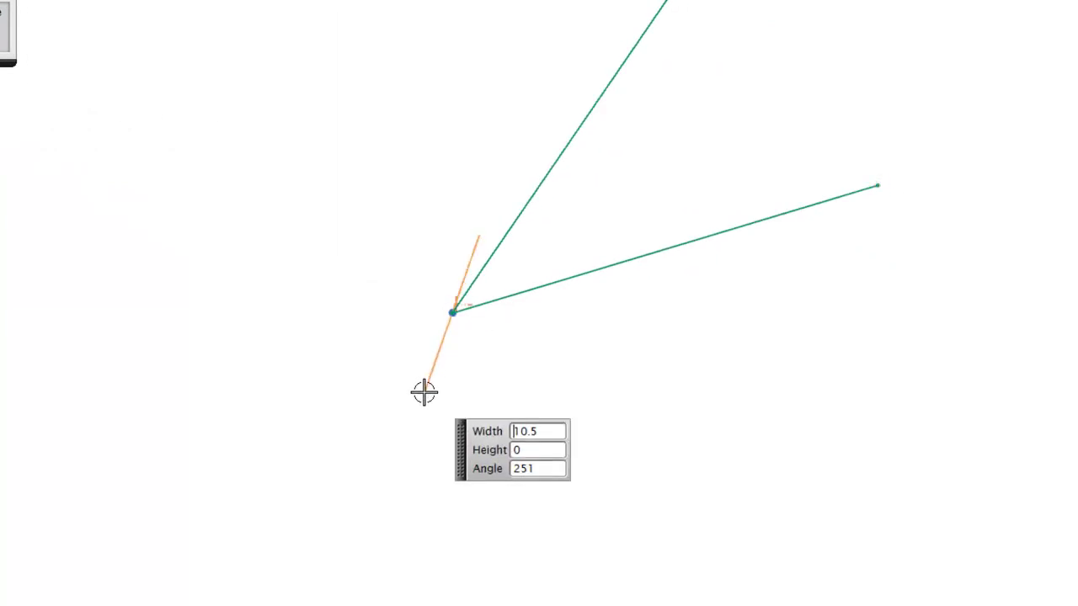
{"action": "left_click", "coordinate": [287, 276]}
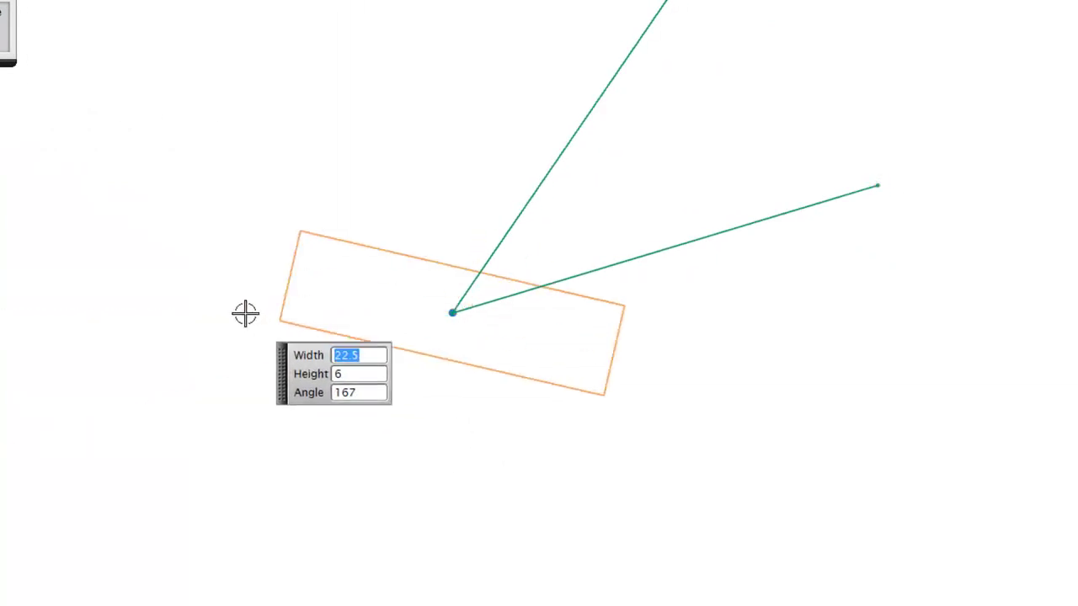
{"action": "left_click", "coordinate": [232, 359]}
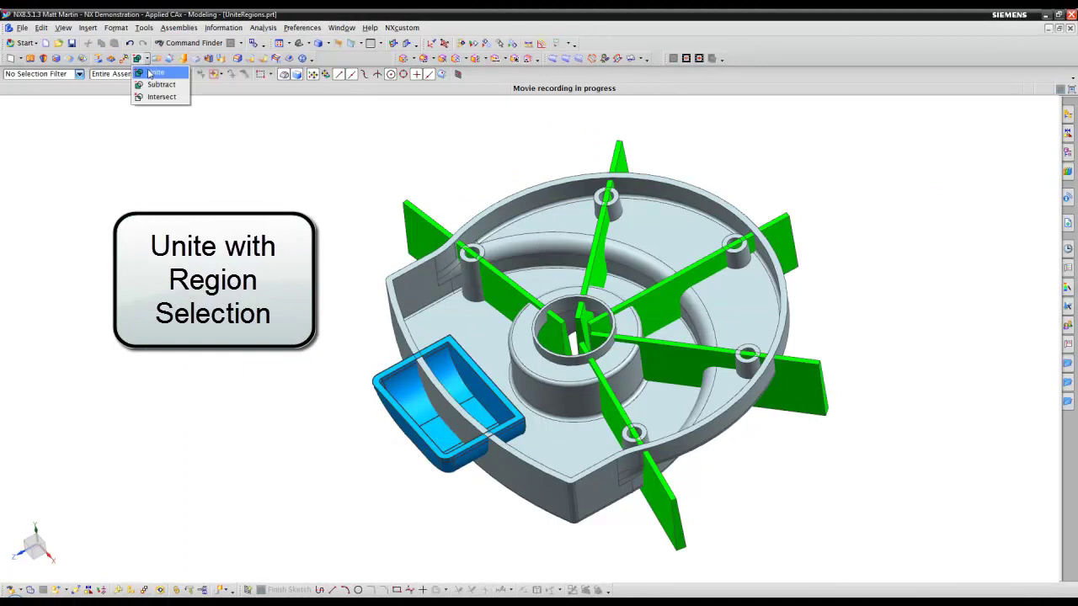
Set up a Unite with the round housing as the target body and the five green ribs and blue tray as tool bodies
{"action": "left_click", "coordinate": [152, 73]}
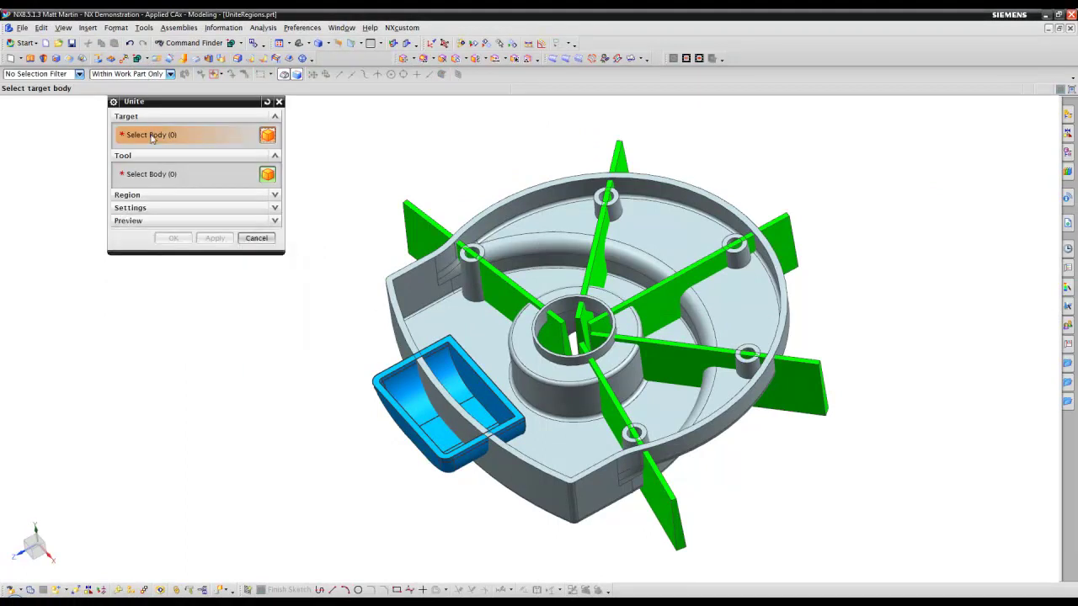
{"action": "left_click", "coordinate": [152, 198]}
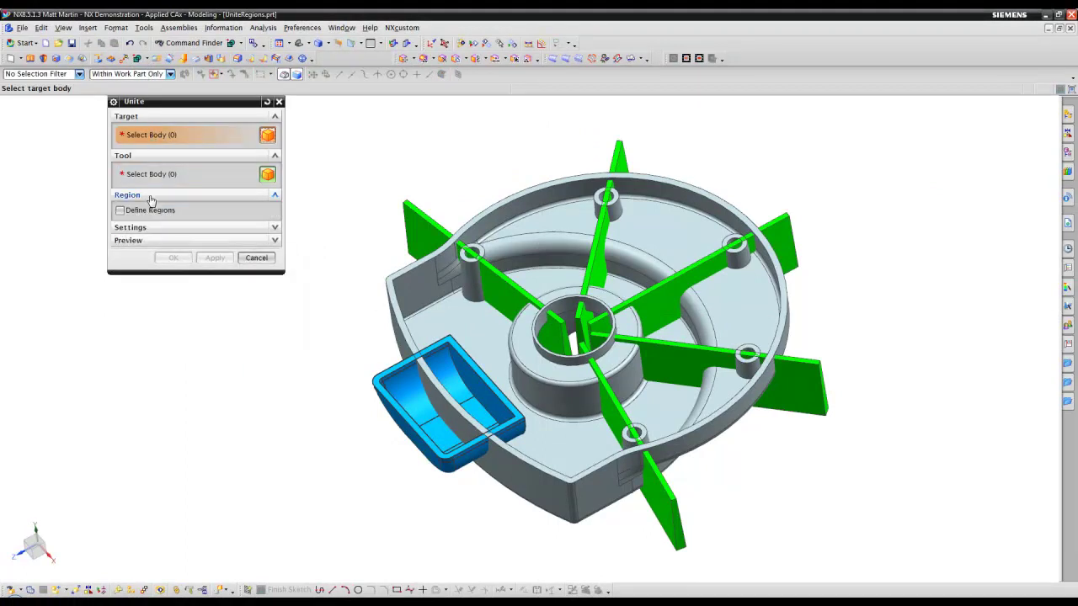
{"action": "left_click", "coordinate": [402, 268]}
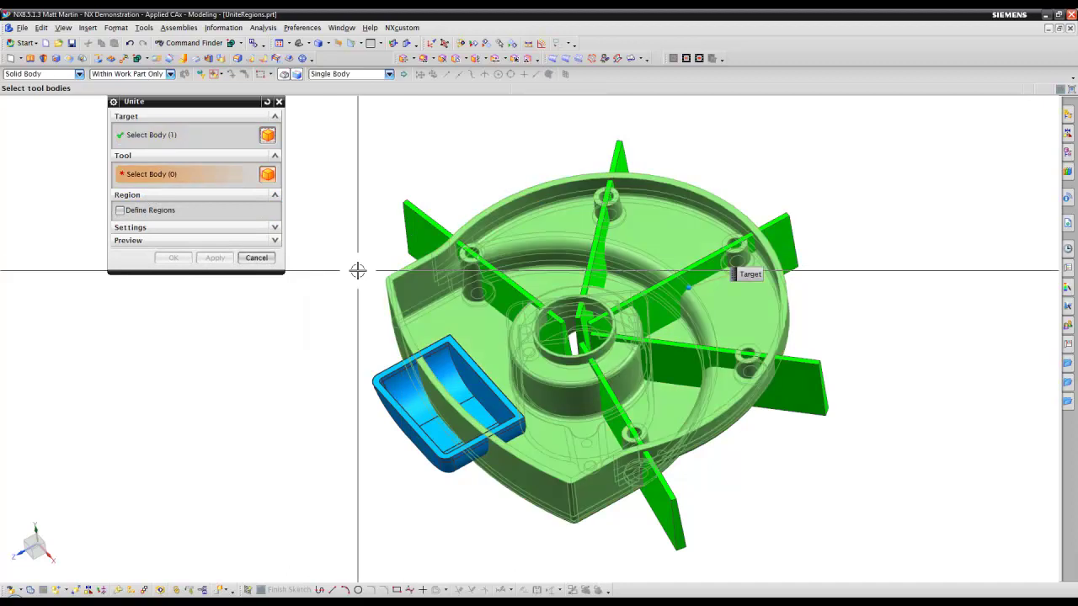
{"action": "left_click", "coordinate": [419, 225]}
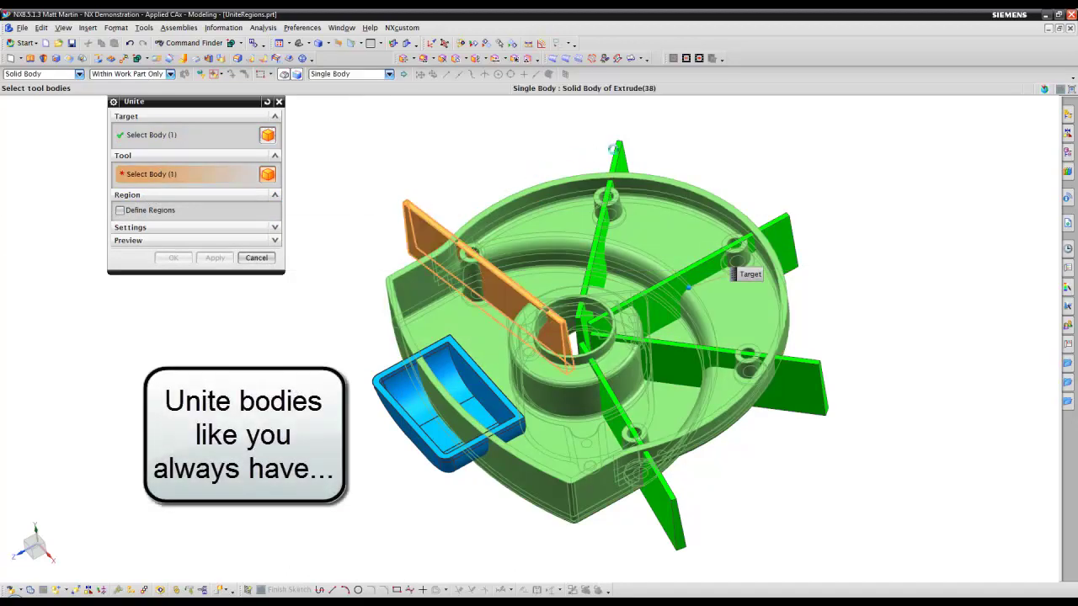
{"action": "left_click", "coordinate": [616, 149]}
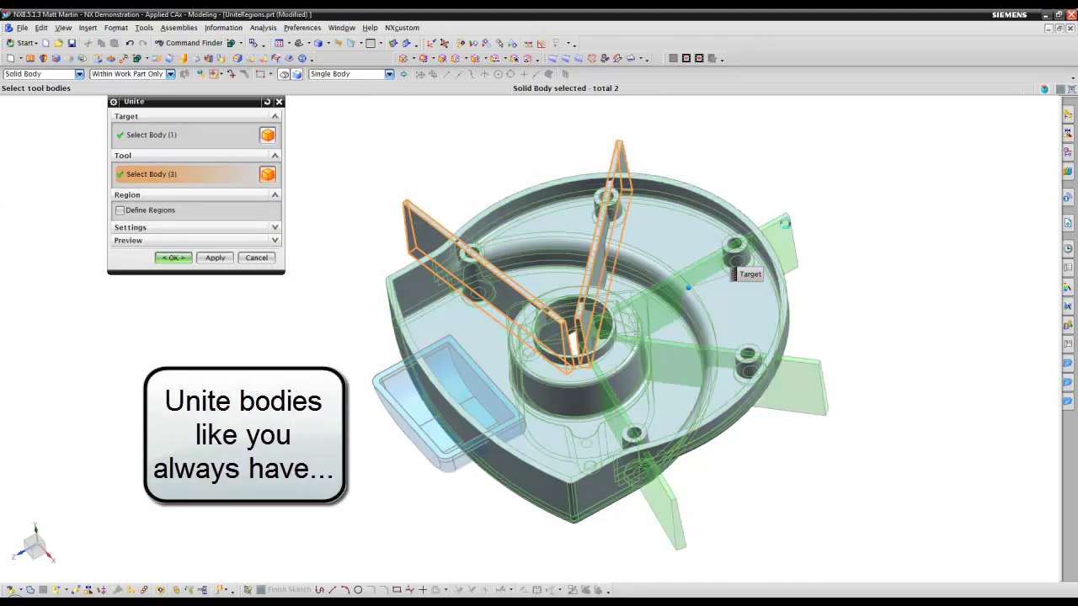
{"action": "left_click", "coordinate": [794, 224]}
{"action": "left_click", "coordinate": [804, 398]}
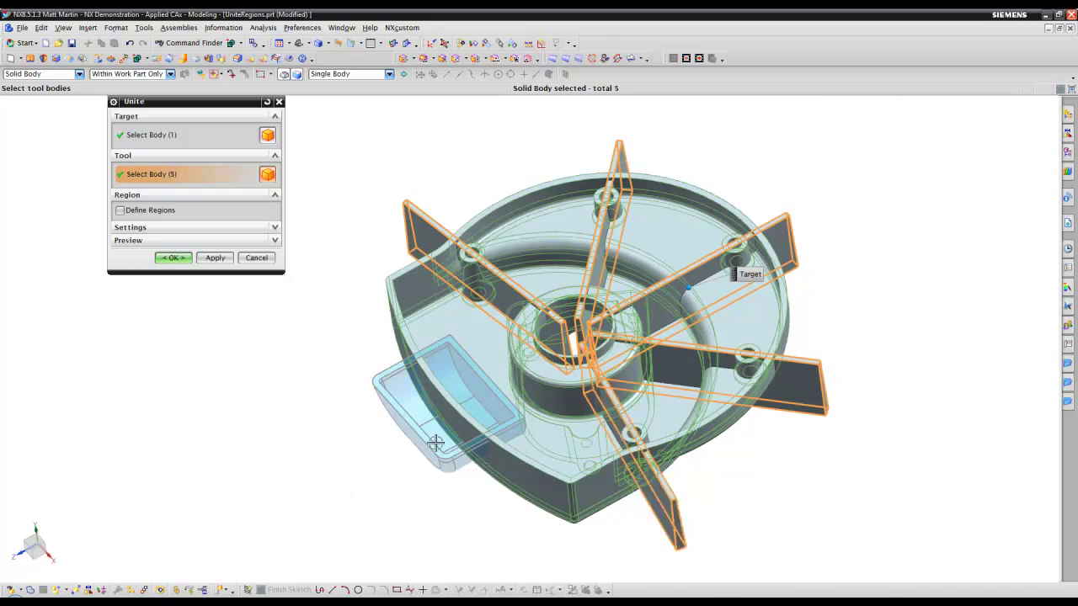
Enable Define Regions with the Remove option and pick the five rib portions that stick out beyond the housing wall
{"action": "left_click", "coordinate": [139, 209]}
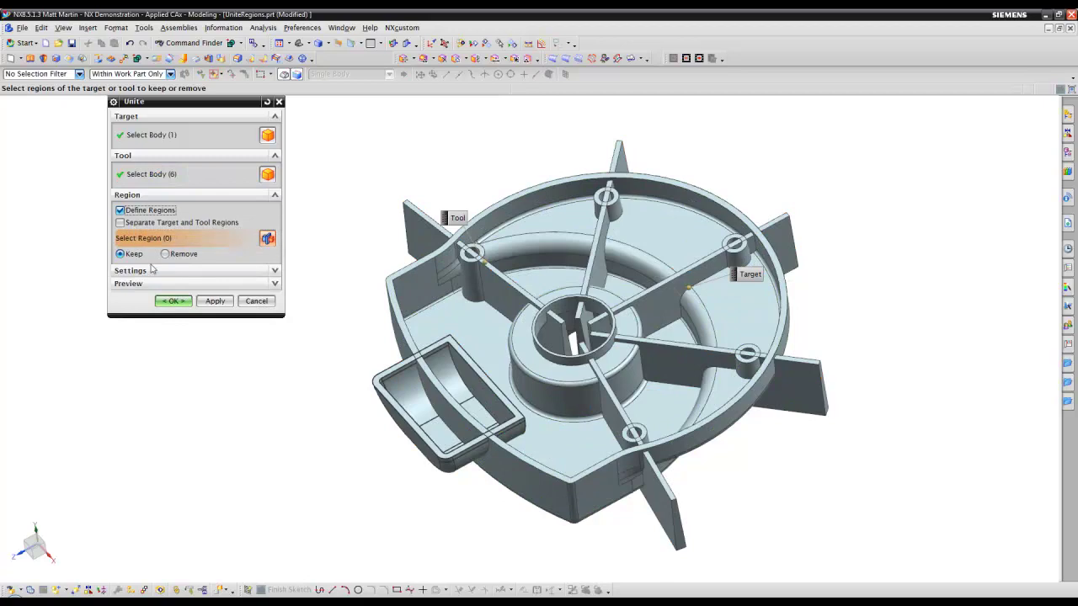
{"action": "left_click", "coordinate": [175, 256]}
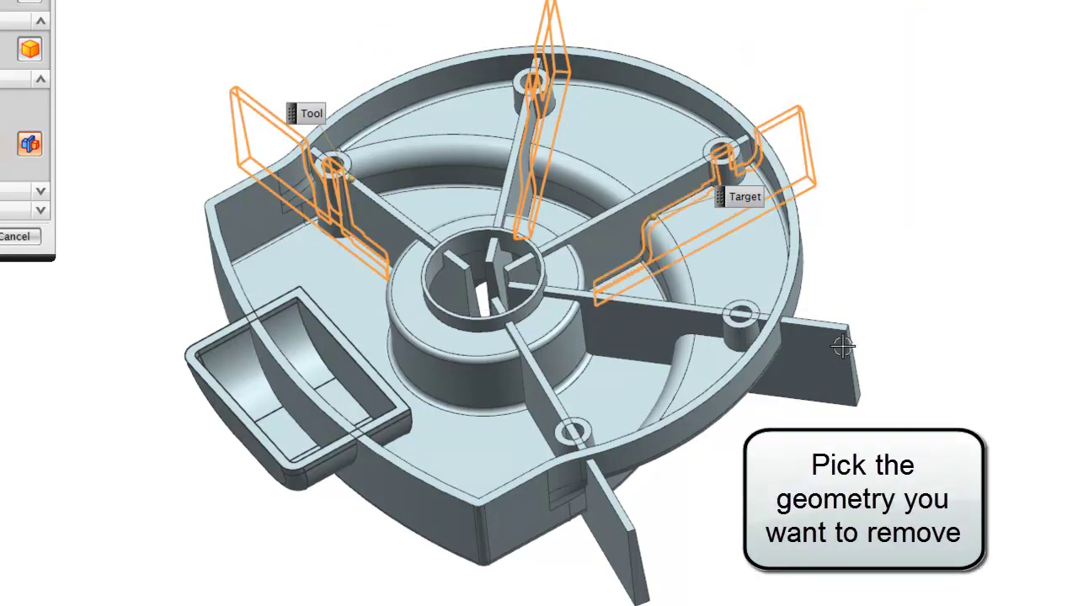
{"action": "left_click", "coordinate": [629, 548]}
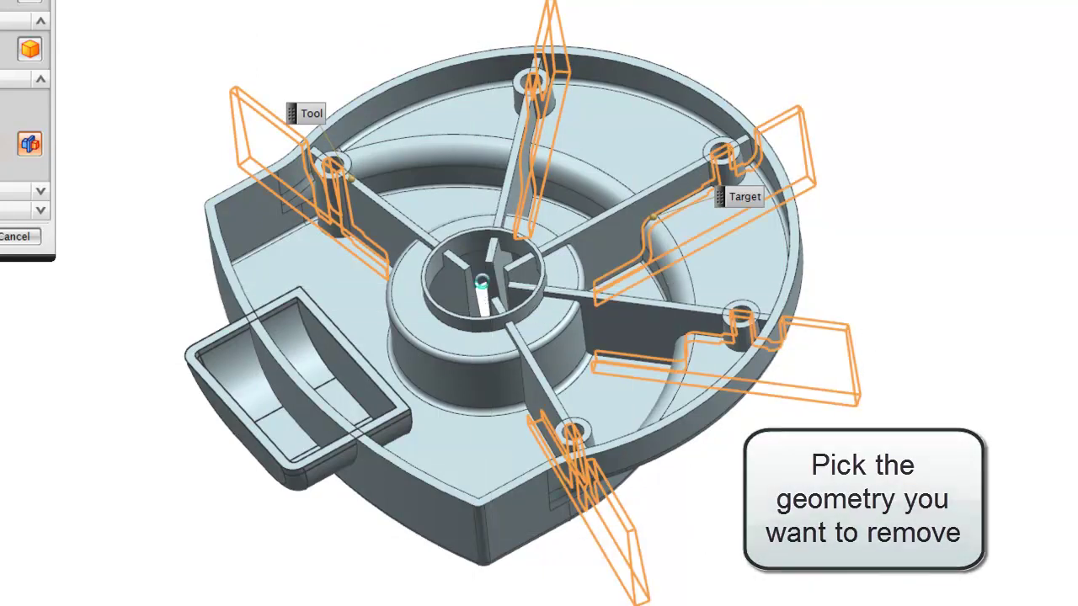
Add the rib pieces inside the central hub and the tray portion inside the housing to the removed regions, and complete the Unite
{"action": "left_click", "coordinate": [489, 277]}
{"action": "left_click", "coordinate": [489, 277]}
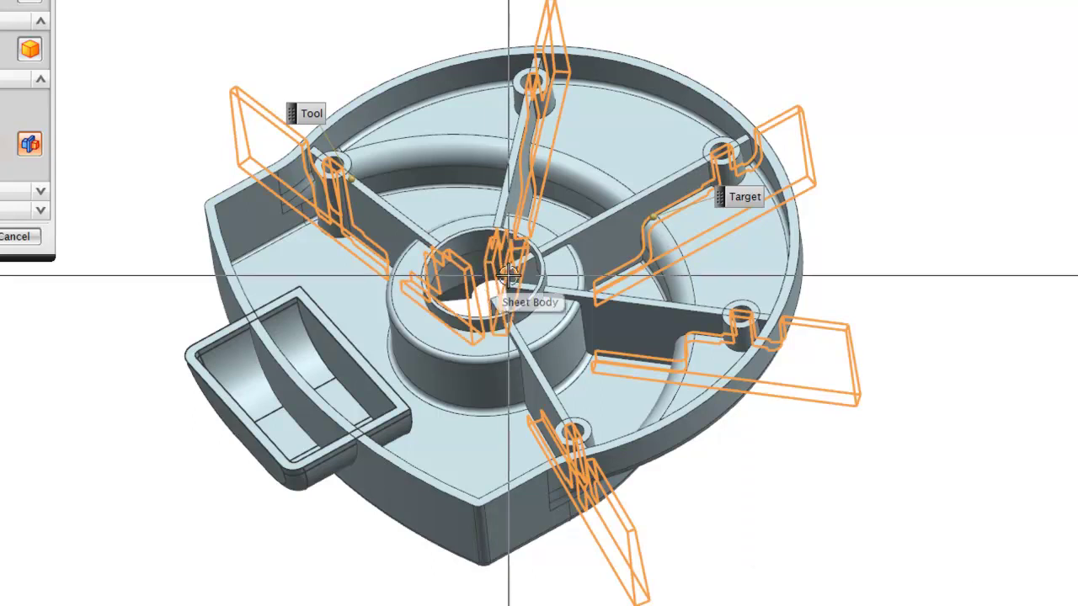
{"action": "left_click", "coordinate": [516, 291]}
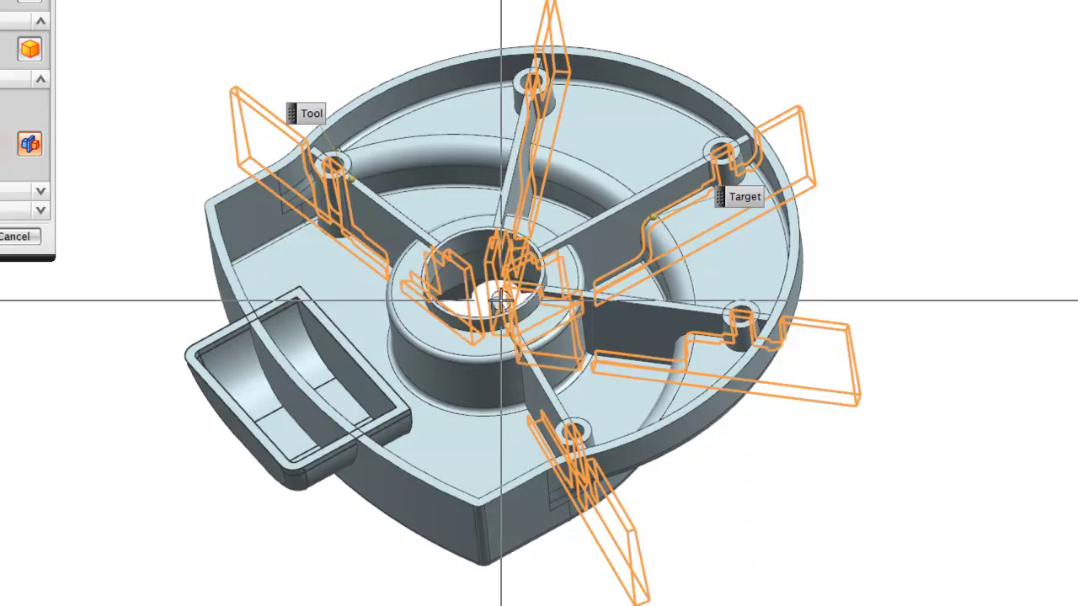
{"action": "left_click", "coordinate": [470, 315]}
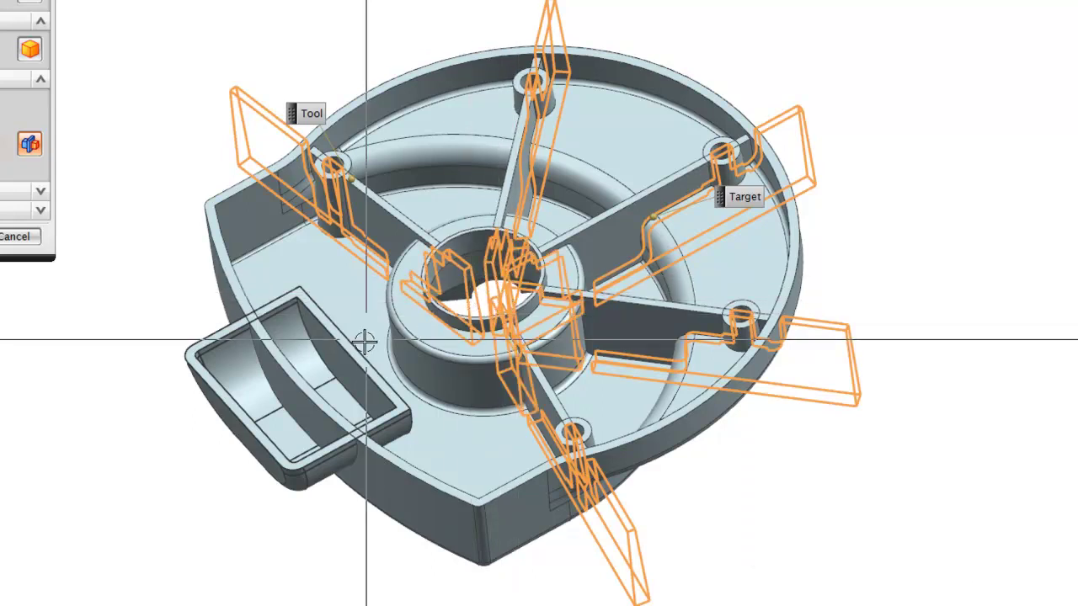
{"action": "left_click", "coordinate": [315, 364]}
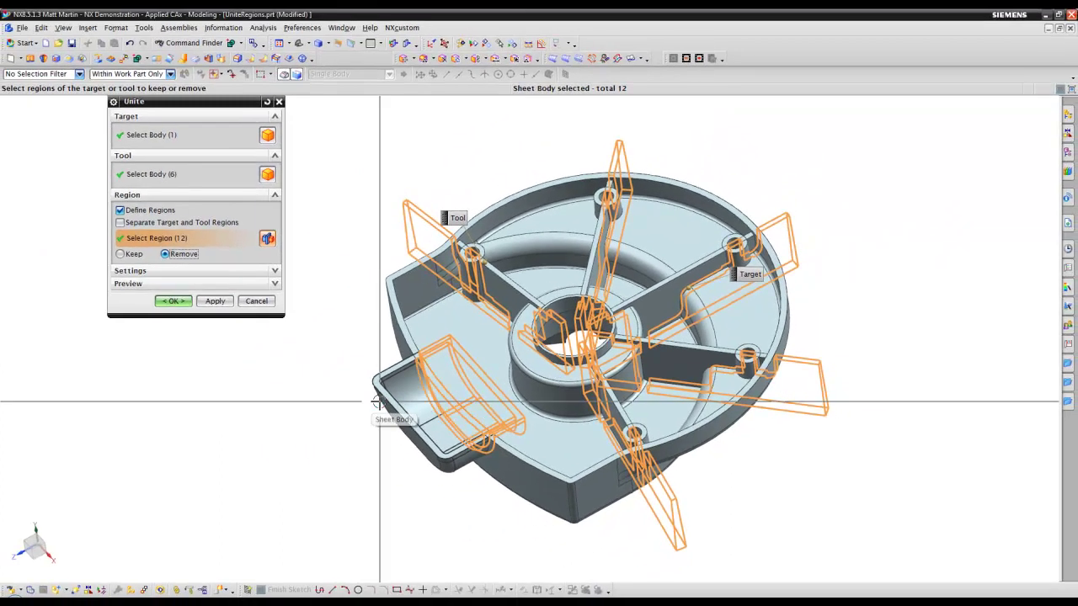
{"action": "left_click", "coordinate": [173, 270]}
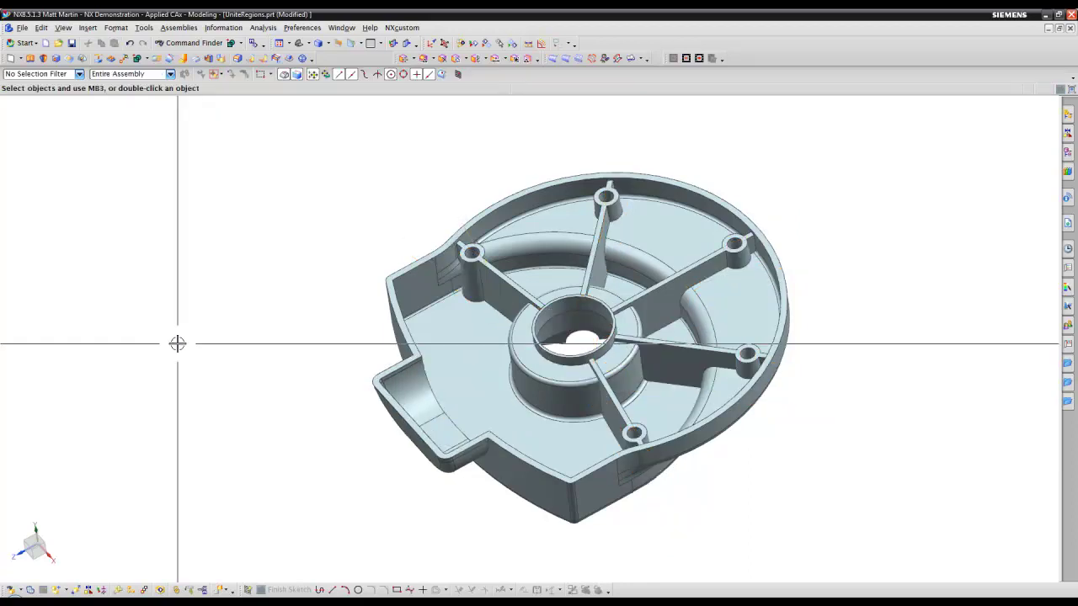
In Blend_Selection.prt, apply a 1.5 mm circular Edge Blend to the rib grid using the Rib Top Face Edges selection rule
{"action": "key", "text": "ctrl+alt+b"}
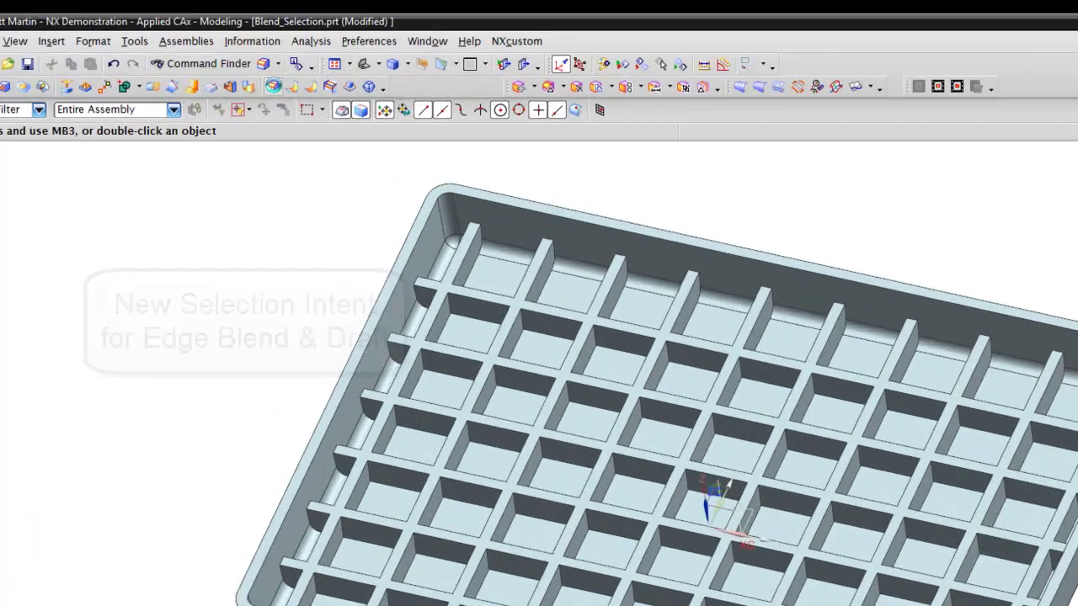
{"action": "left_click", "coordinate": [238, 59]}
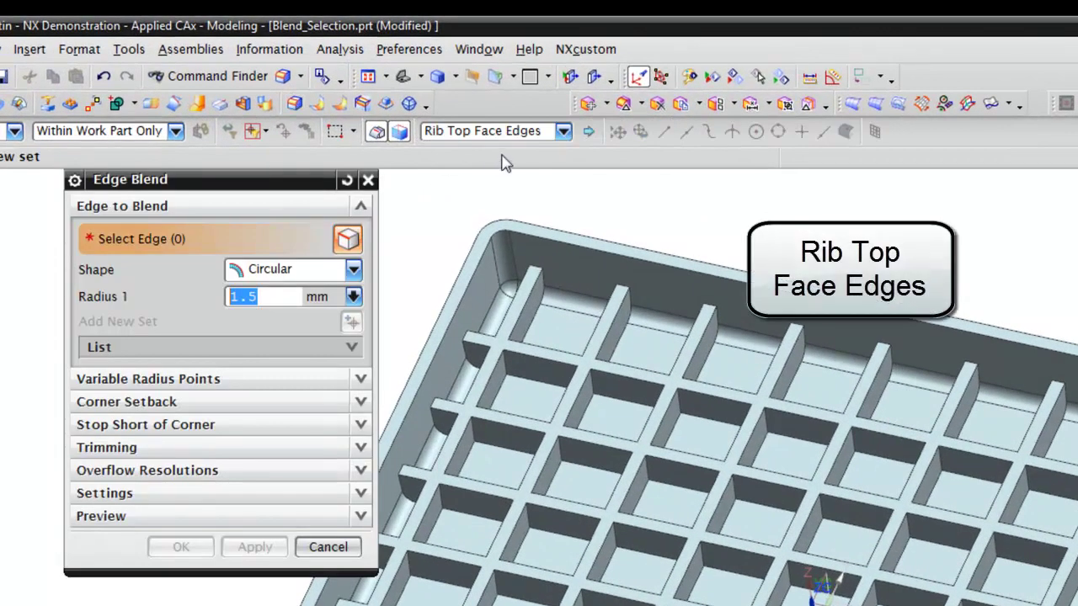
{"action": "left_click", "coordinate": [520, 133]}
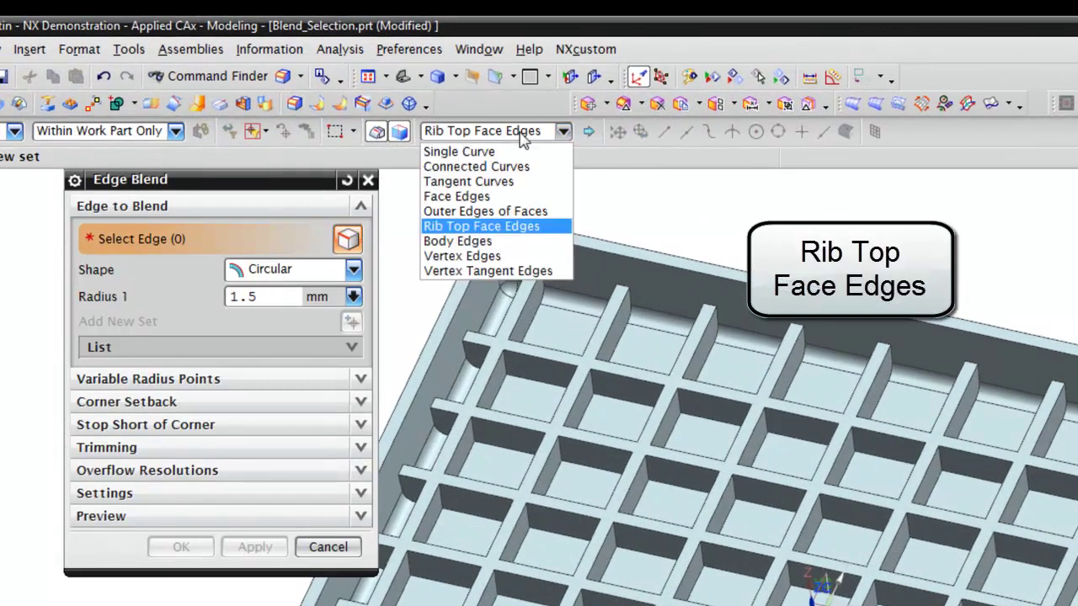
{"action": "left_click", "coordinate": [515, 228]}
{"action": "left_click", "coordinate": [589, 354]}
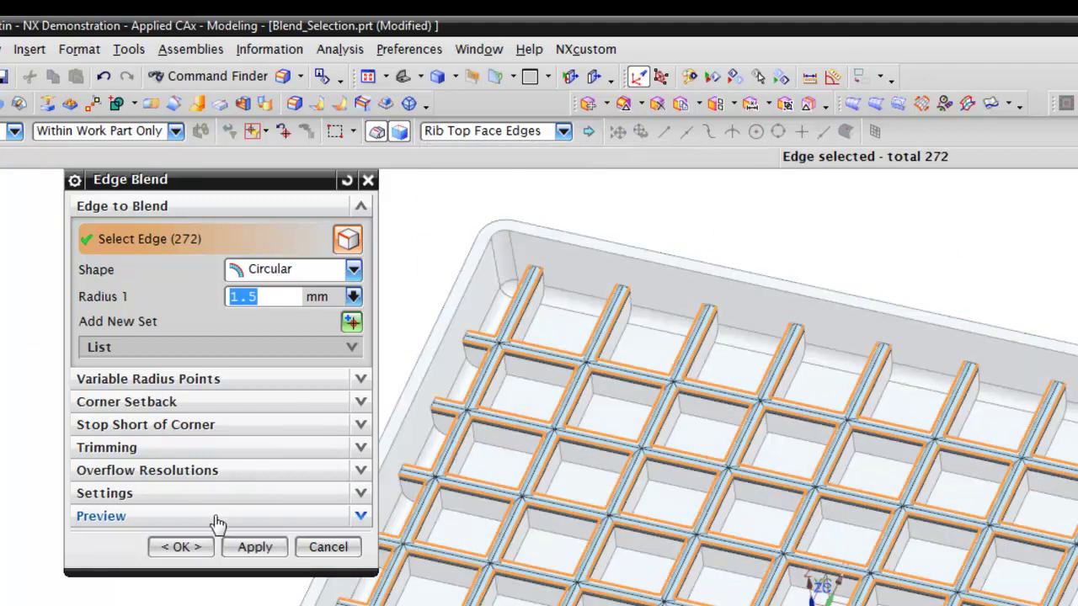
{"action": "left_click", "coordinate": [180, 547]}
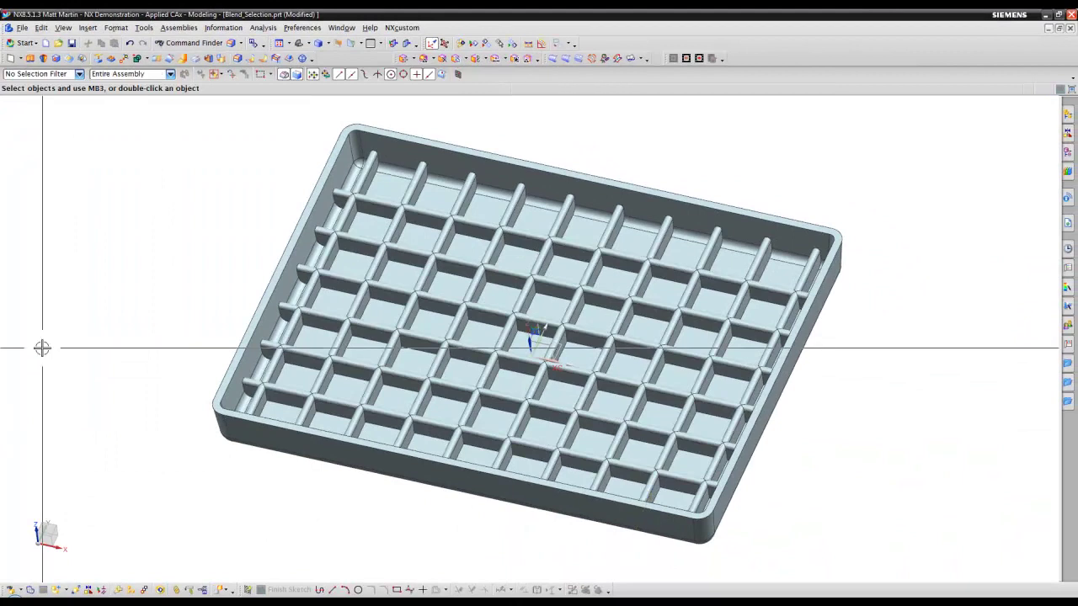
{"action": "scroll", "coordinate": [42, 348], "scroll_direction": "up", "scroll_amount": 3}
{"action": "scroll", "coordinate": [42, 348], "scroll_direction": "up", "scroll_amount": 4}
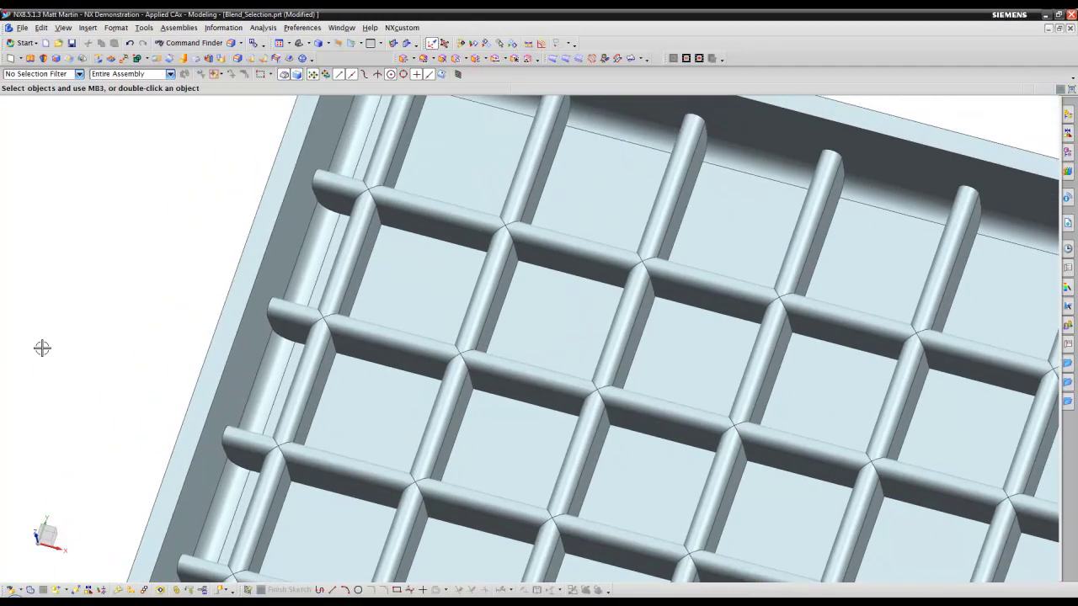
Apply a 1.5 mm circular Edge Blend around the rib grid's top face using Outer Edges of Faces, and inspect the resulting blend
{"action": "left_click", "coordinate": [698, 59]}
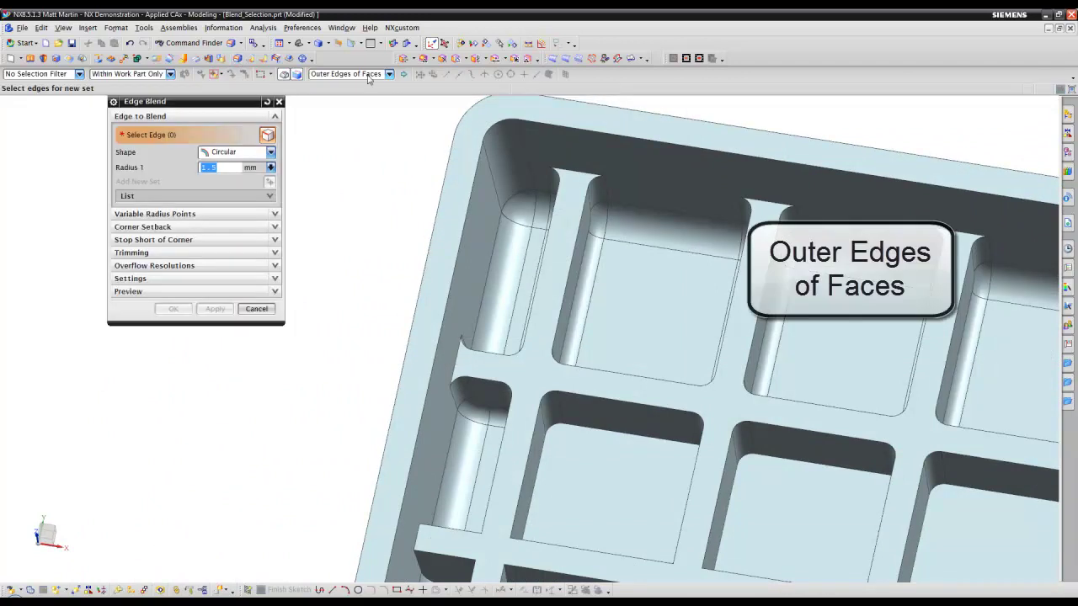
{"action": "left_click", "coordinate": [389, 75]}
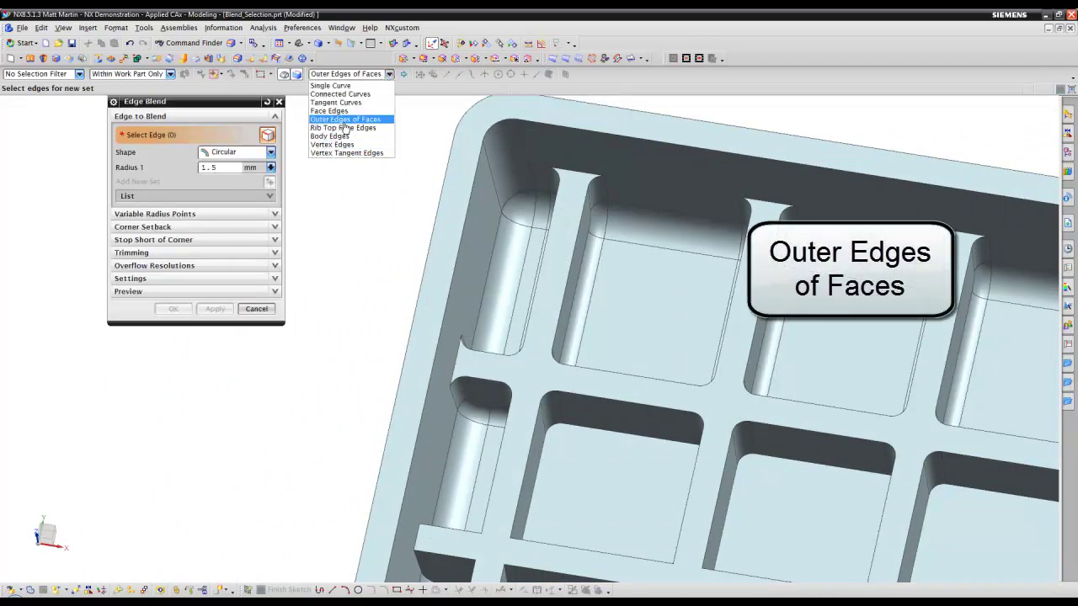
{"action": "left_click", "coordinate": [345, 120]}
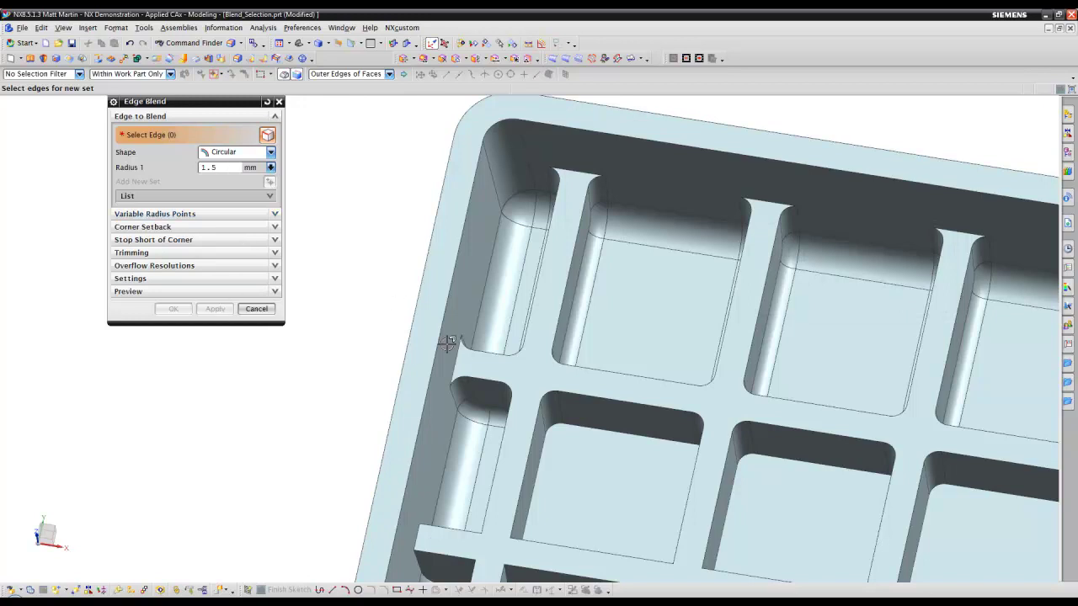
{"action": "left_click", "coordinate": [530, 368]}
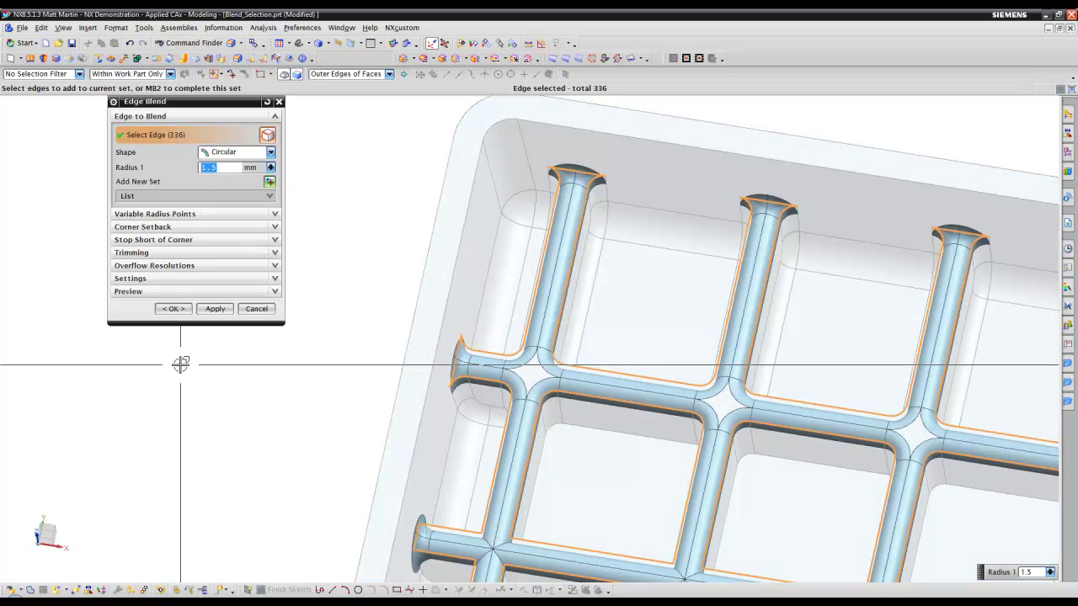
{"action": "left_click", "coordinate": [173, 309]}
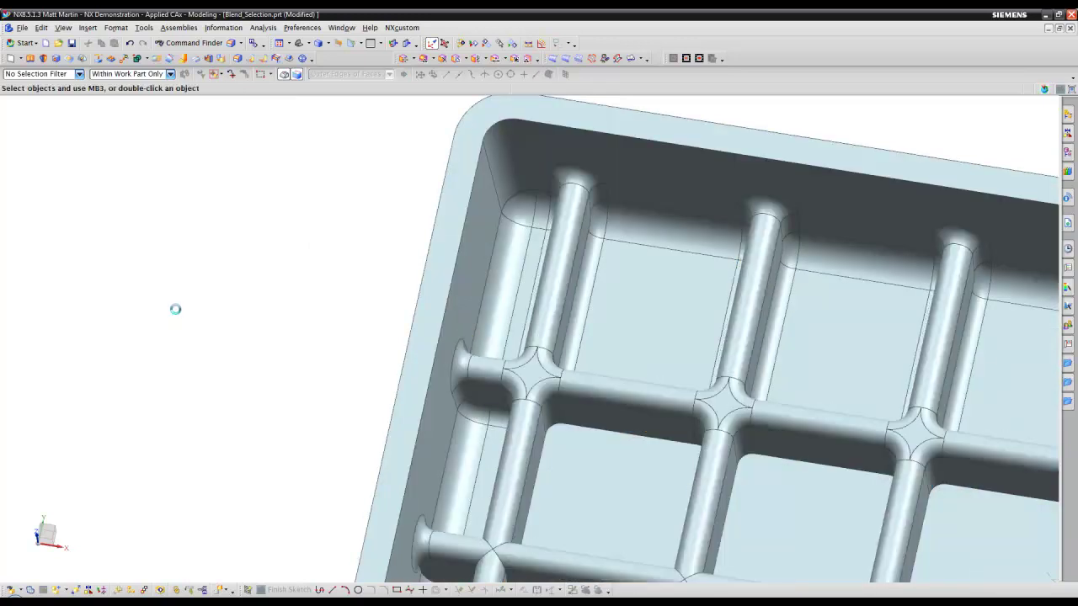
{"action": "mouse_move", "coordinate": [247, 308]}
{"action": "middle_mouse_down"}
{"action": "mouse_move", "coordinate": [260, 286]}
{"action": "mouse_move", "coordinate": [247, 289]}
{"action": "mouse_move", "coordinate": [253, 299]}
{"action": "middle_mouse_up"}
{"action": "left_click", "coordinate": [450, 236]}
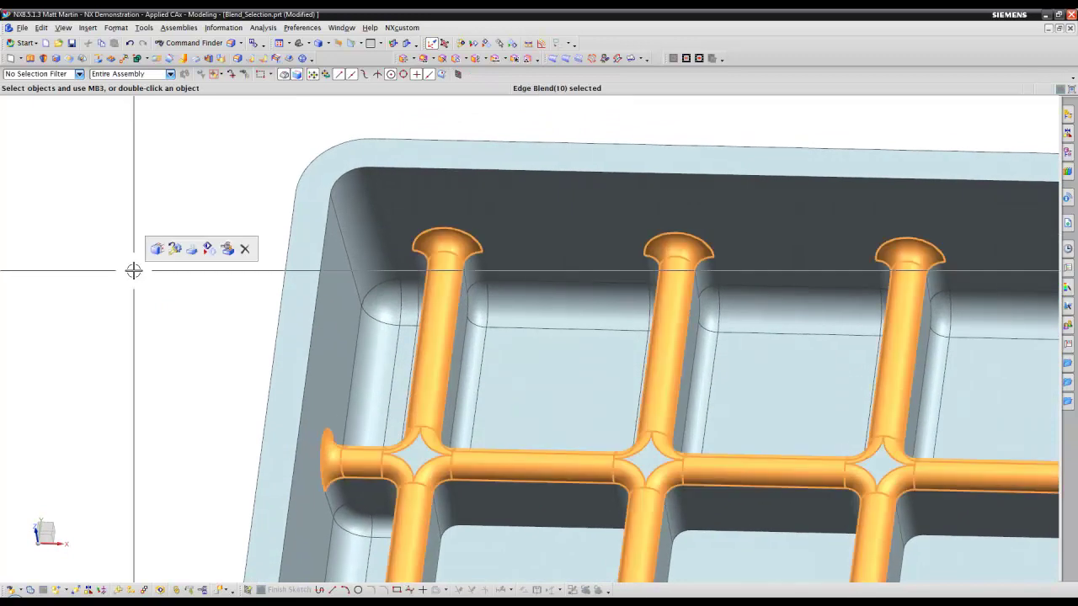
{"action": "middle_click_drag", "start_coordinate": [134, 271], "coordinate": [134, 271]}
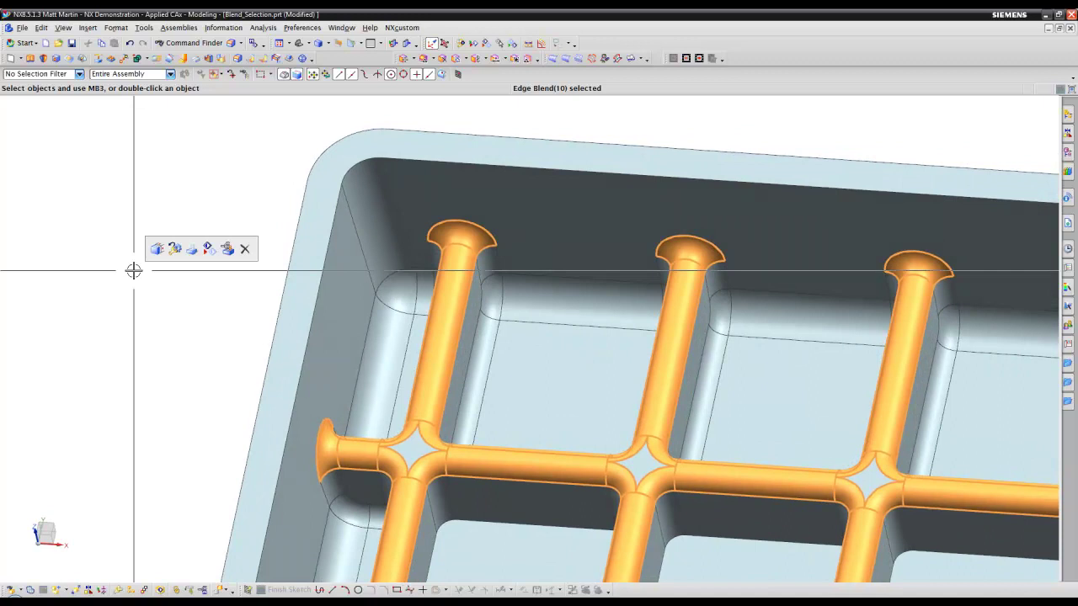
{"action": "left_click", "coordinate": [699, 59]}
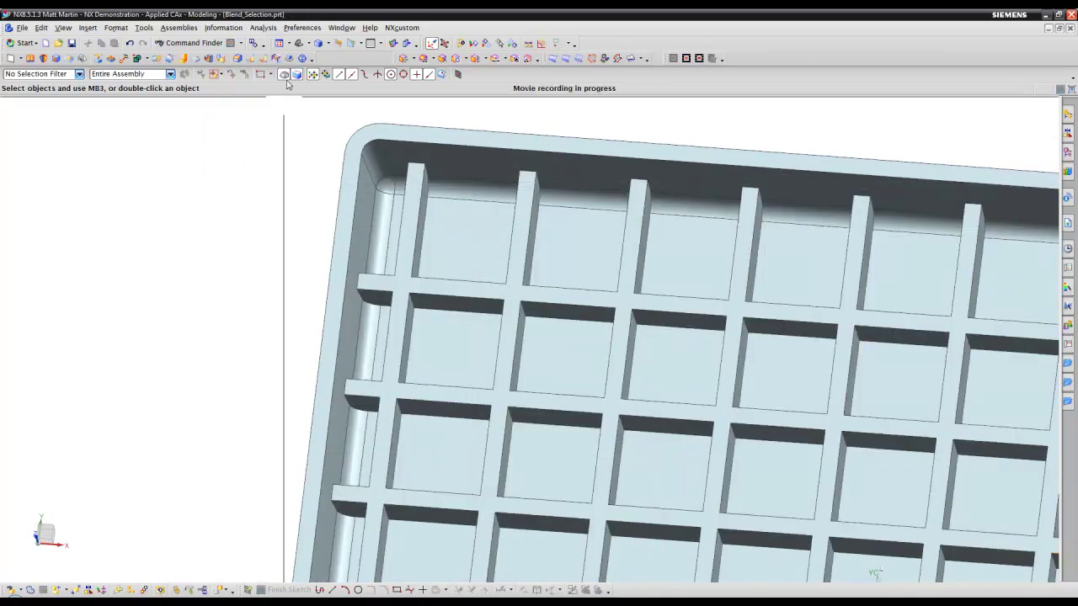
Start a From Edges draft and select the rib grid's top edges as stationary edges with the Rib Top Face Edges rule
{"action": "left_click", "coordinate": [288, 59]}
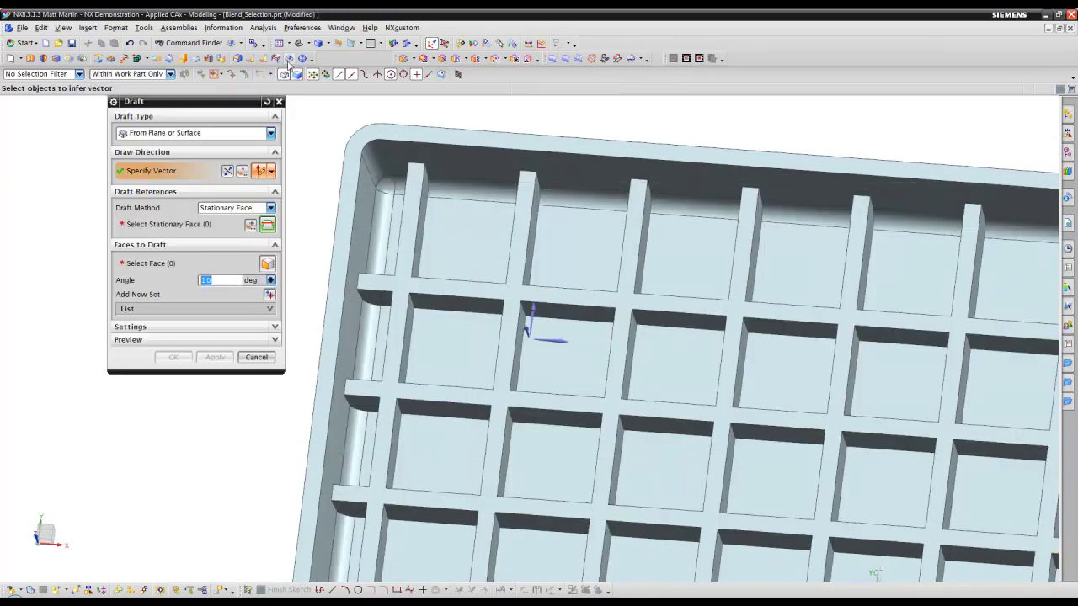
{"action": "left_click", "coordinate": [230, 133]}
{"action": "left_click", "coordinate": [215, 157]}
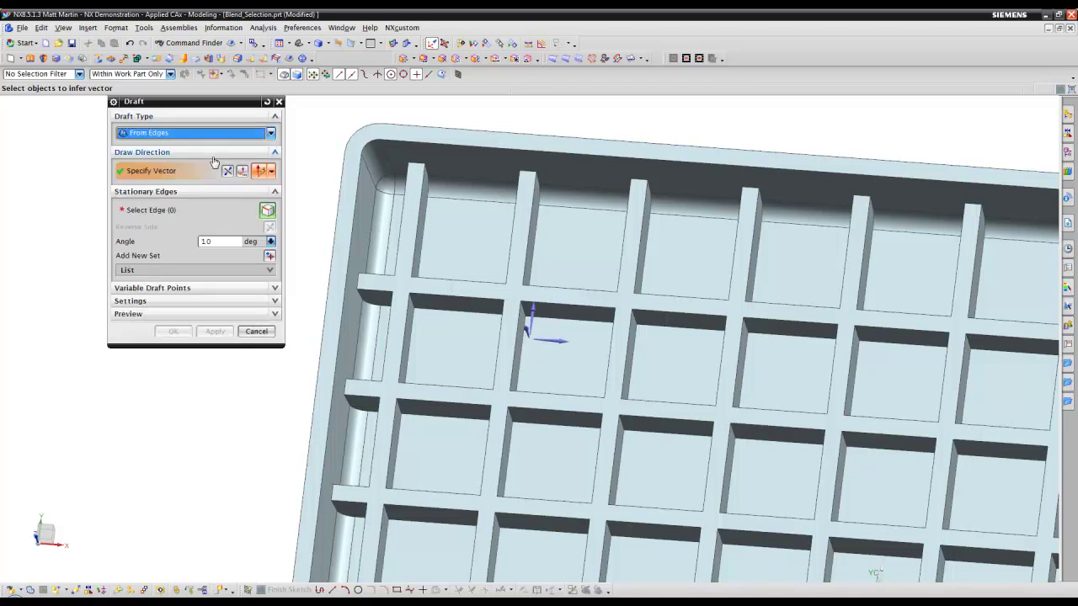
{"action": "left_click", "coordinate": [162, 221]}
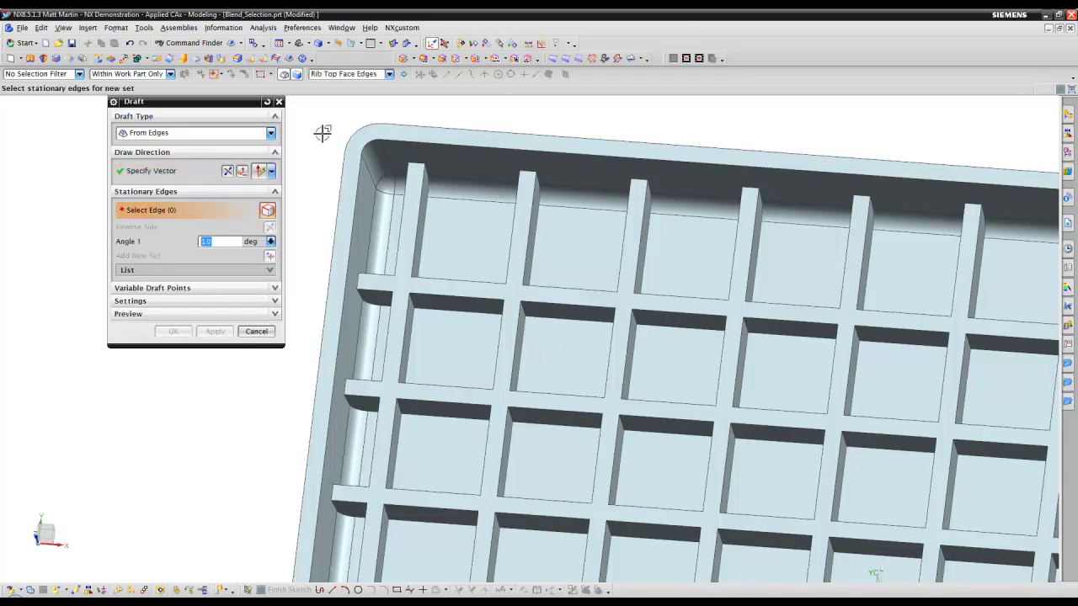
{"action": "left_click", "coordinate": [390, 75]}
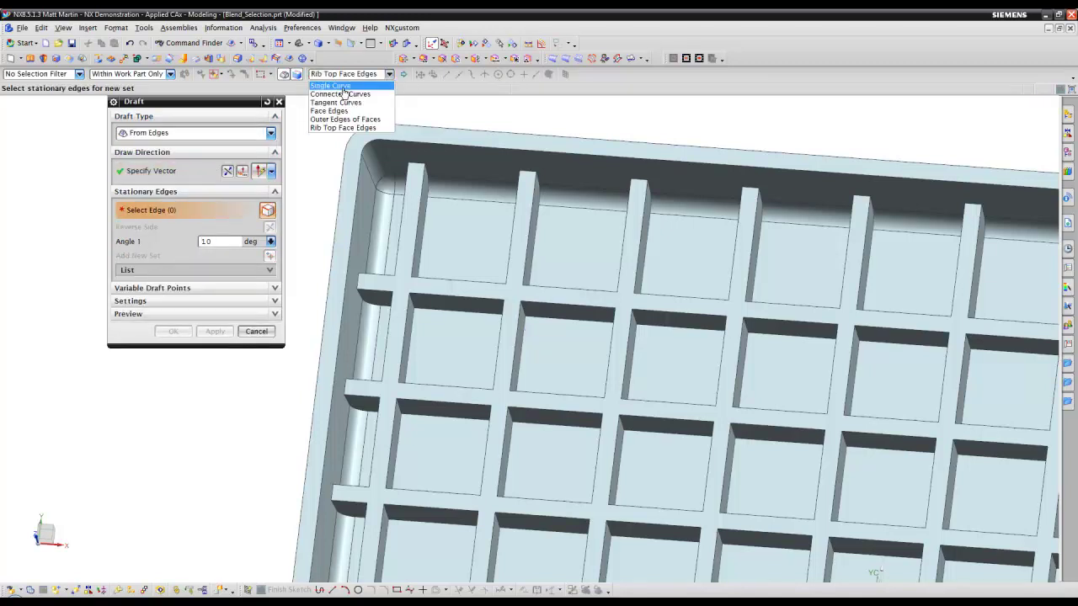
{"action": "left_click", "coordinate": [336, 129]}
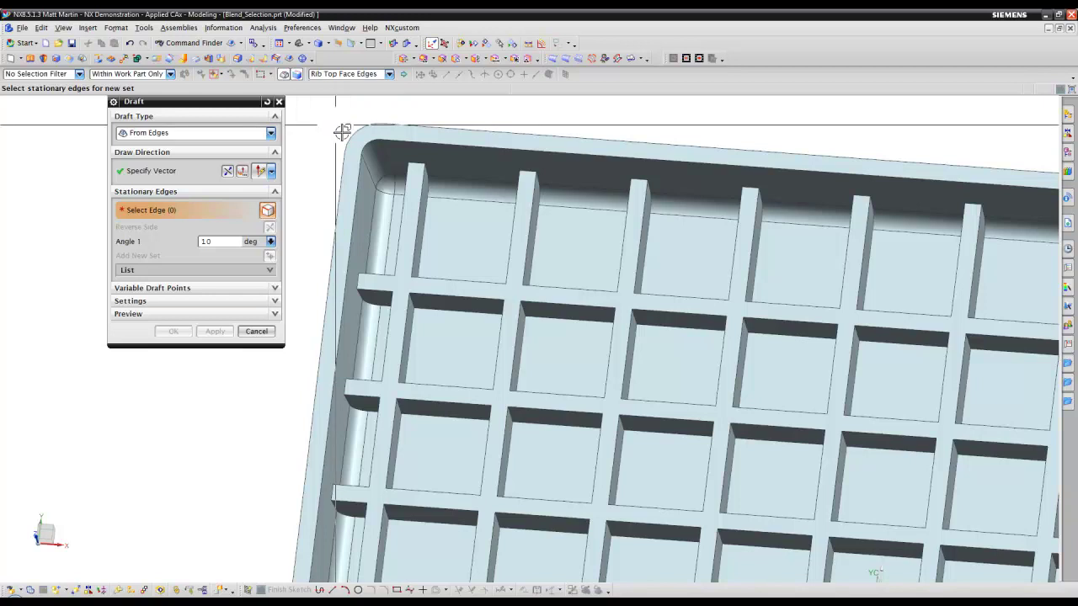
{"action": "left_click", "coordinate": [409, 210]}
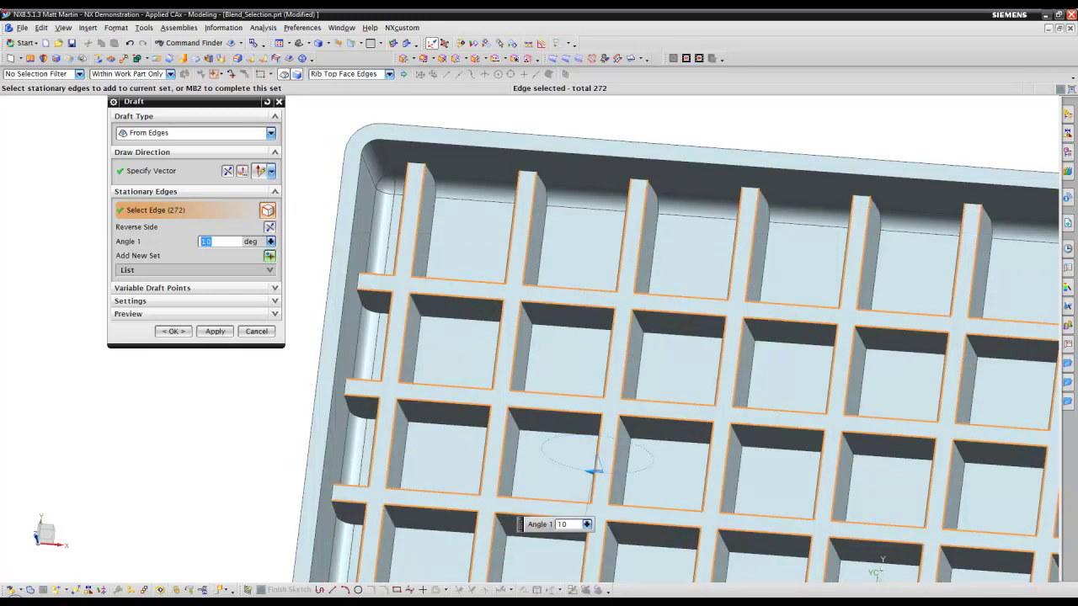
Set the draft angle to 20 degrees and complete the draft on the rib walls
{"action": "middle_click_drag", "start_coordinate": [325, 271], "coordinate": [466, 308]}
{"action": "scroll", "coordinate": [466, 308], "scroll_direction": "down", "scroll_amount": 8}
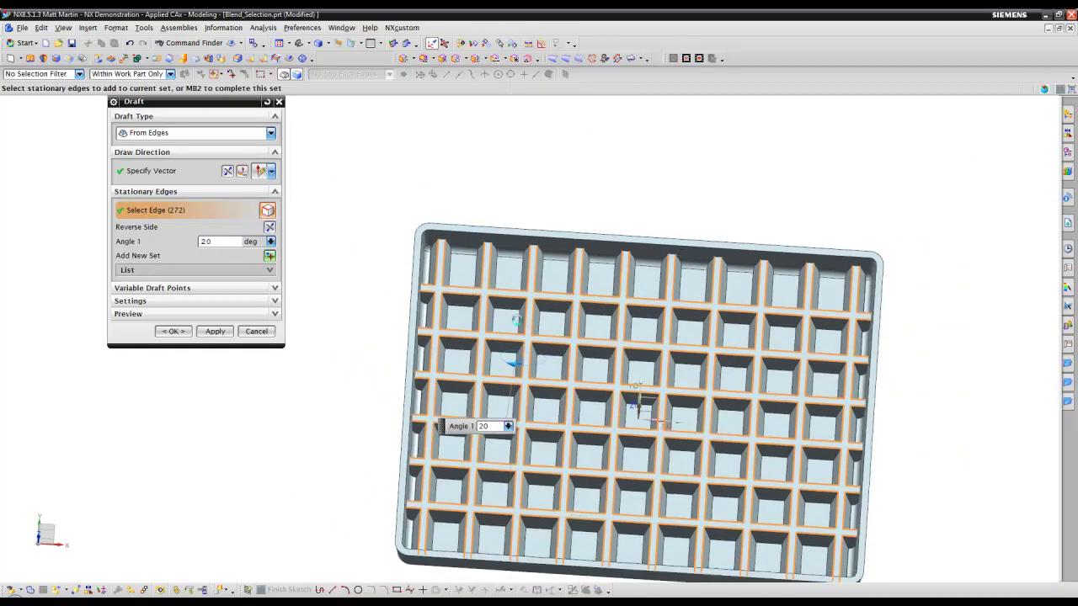
{"action": "left_click", "coordinate": [168, 333]}
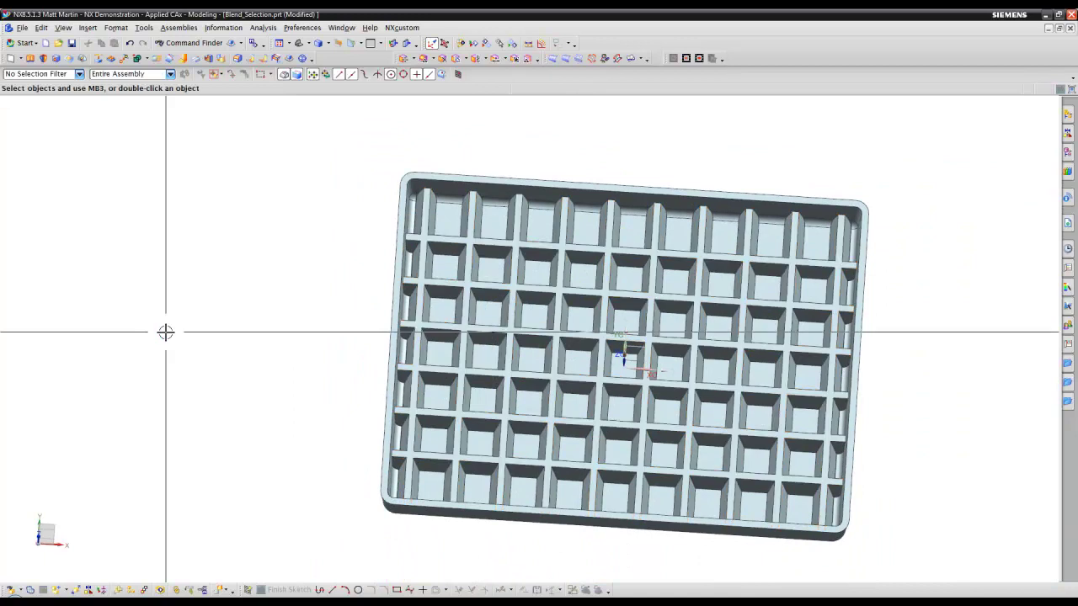
Apply a 1.5 mm circular Edge Blend to the drafted ribs' top edges using the Rib Top Face Edges selection rule
{"action": "scroll", "coordinate": [469, 216], "scroll_direction": "up", "scroll_amount": 5}
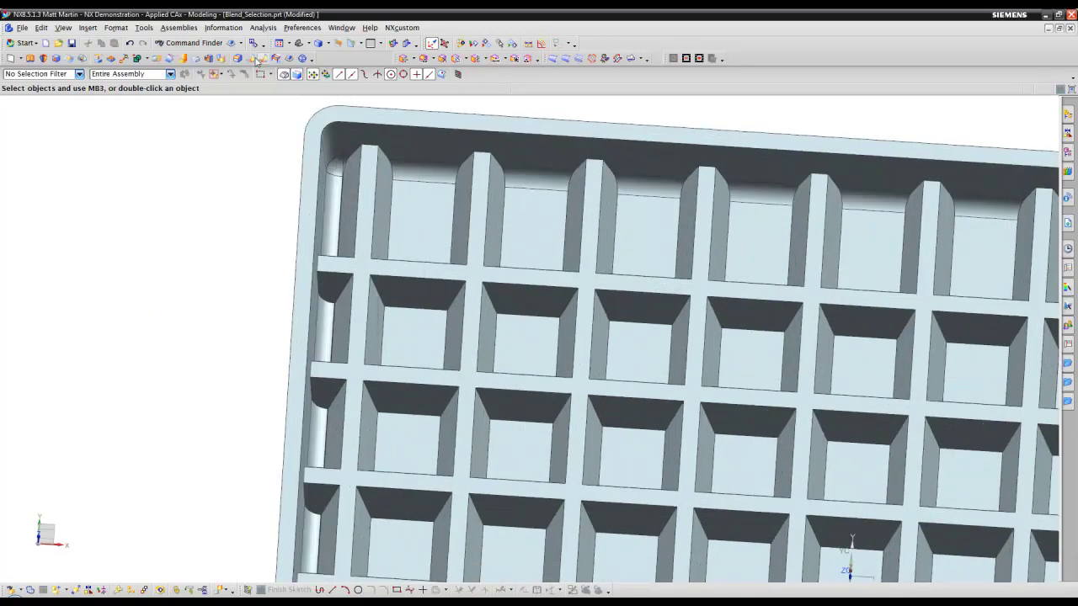
{"action": "left_click", "coordinate": [239, 61]}
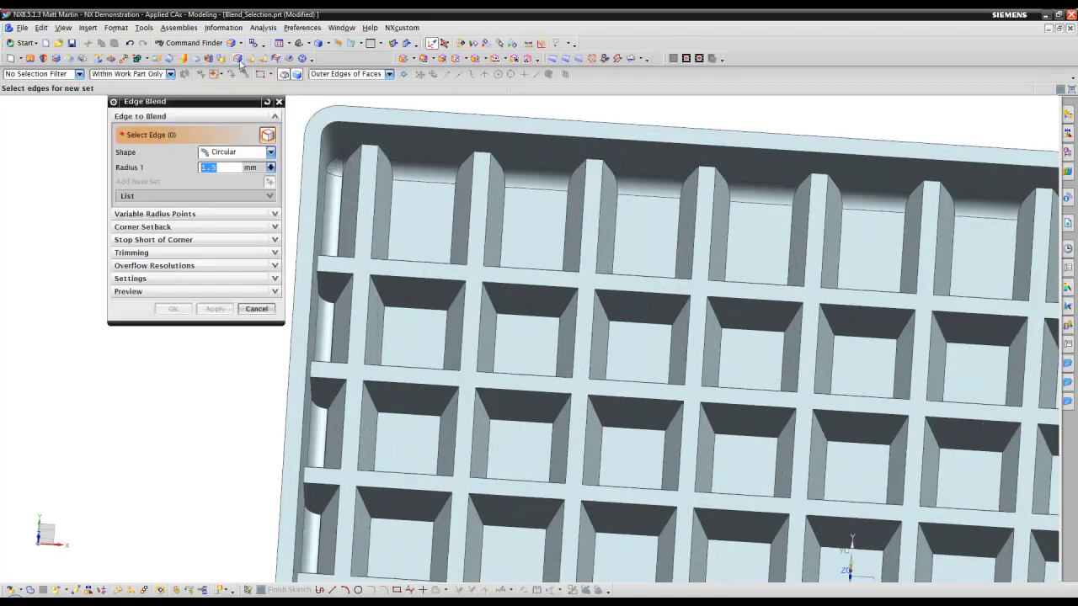
{"action": "left_click", "coordinate": [370, 74]}
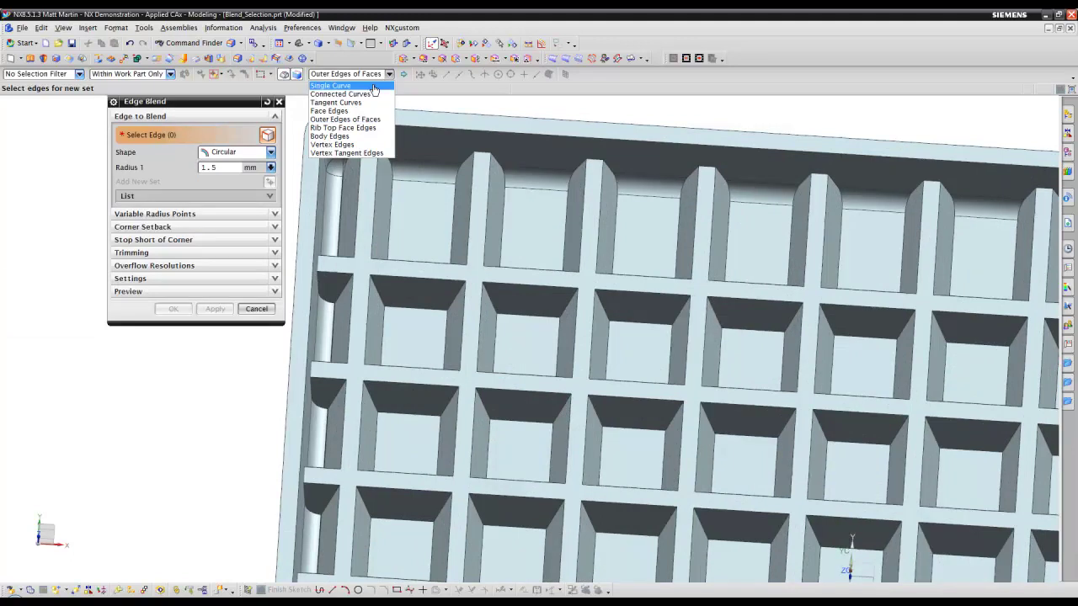
{"action": "left_click", "coordinate": [368, 128]}
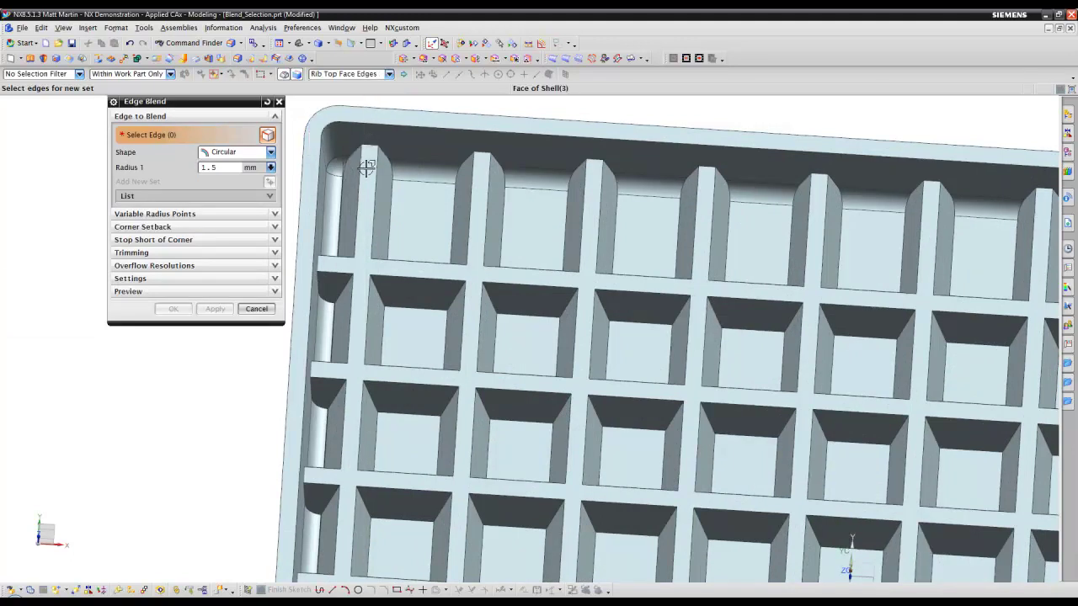
{"action": "left_click", "coordinate": [365, 165]}
{"action": "left_click", "coordinate": [178, 310]}
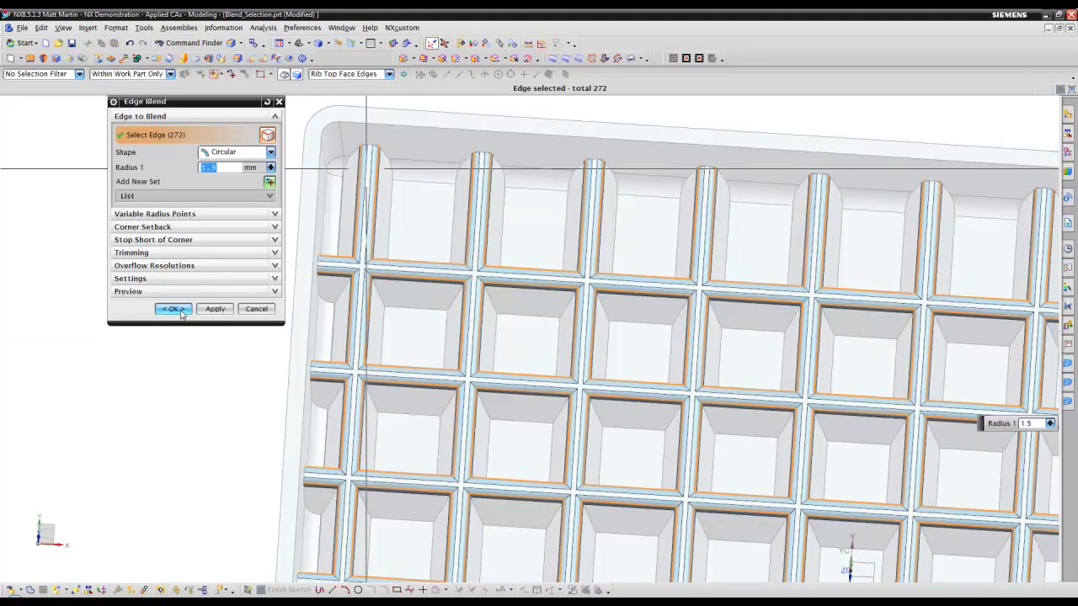